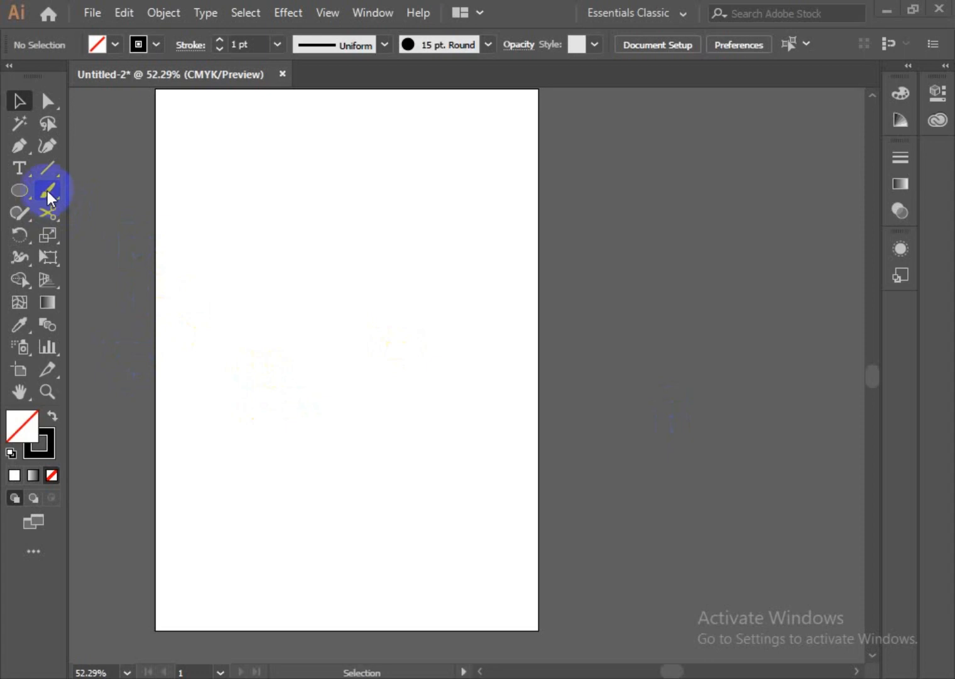
# Paint three curved black strokes across the artboard with the 15 pt. Round brush
pyautogui.moveTo(47, 190)
pyautogui.mouseDown()
pyautogui.moveTo(146, 195)
pyautogui.moveTo(111, 215)
pyautogui.moveTo(143, 184)
pyautogui.moveTo(102, 219)
pyautogui.moveTo(126, 200)
pyautogui.moveTo(186, 198)
pyautogui.moveTo(141, 196)
pyautogui.moveTo(176, 192)
pyautogui.moveTo(601, 211)
pyautogui.moveTo(154, 226)
pyautogui.mouseUp()
pyautogui.moveTo(221, 217)
pyautogui.mouseDown()
pyautogui.moveTo(72, 186)
pyautogui.moveTo(112, 194)
pyautogui.mouseUp()
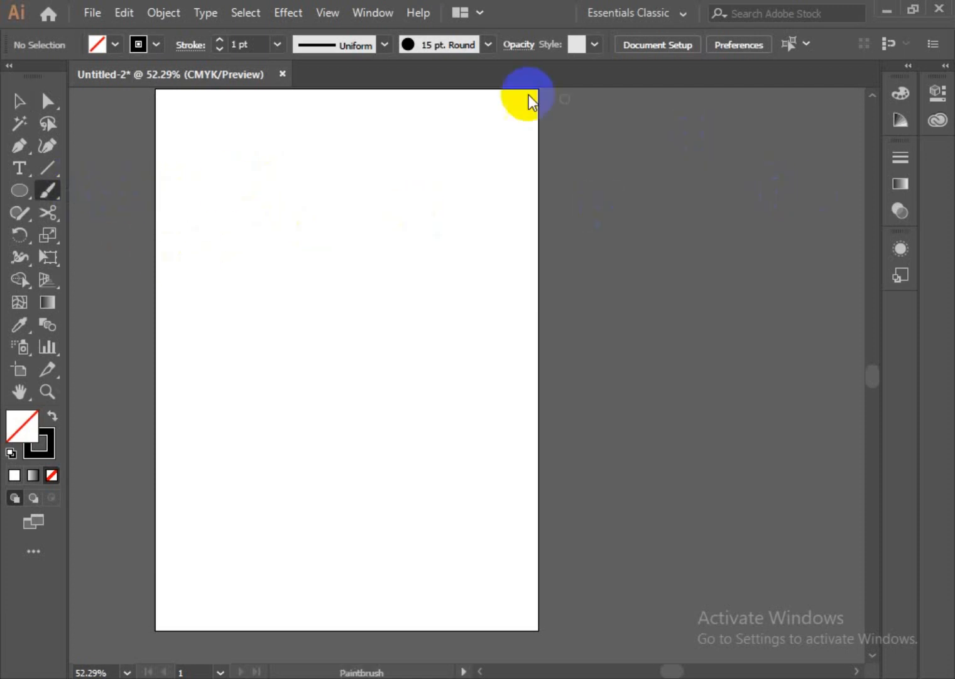
pyautogui.moveTo(218, 213)
pyautogui.mouseDown()
pyautogui.moveTo(230, 216)
pyautogui.moveTo(385, 428)
pyautogui.mouseUp()
pyautogui.moveTo(359, 151); pyautogui.dragTo(475, 335)
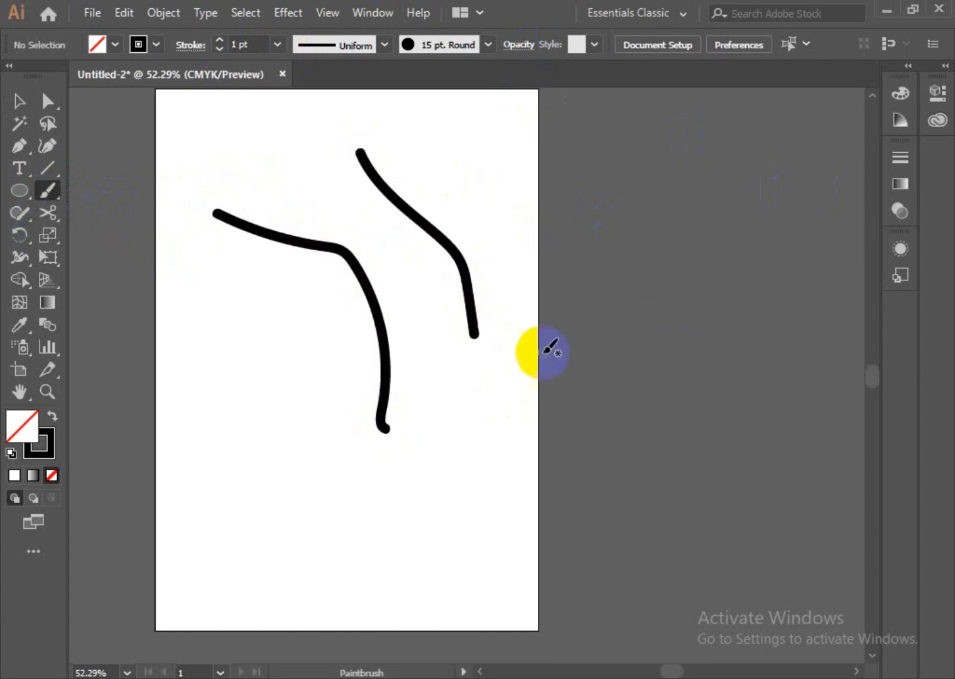
pyautogui.moveTo(193, 356); pyautogui.dragTo(337, 503)
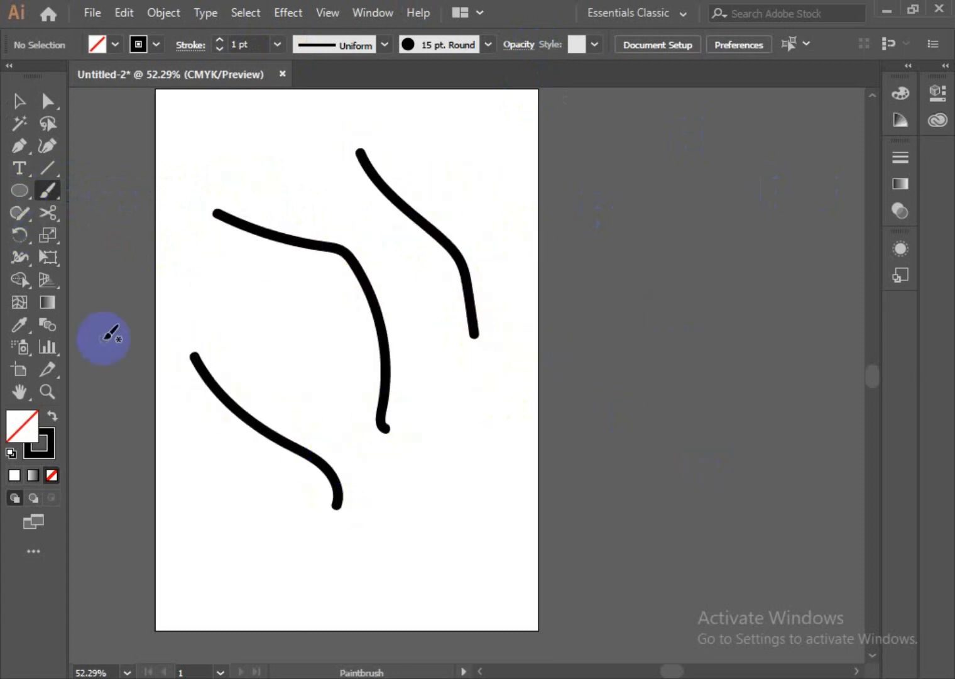
# Delete the three black brush strokes from the artboard
pyautogui.click(19, 100)
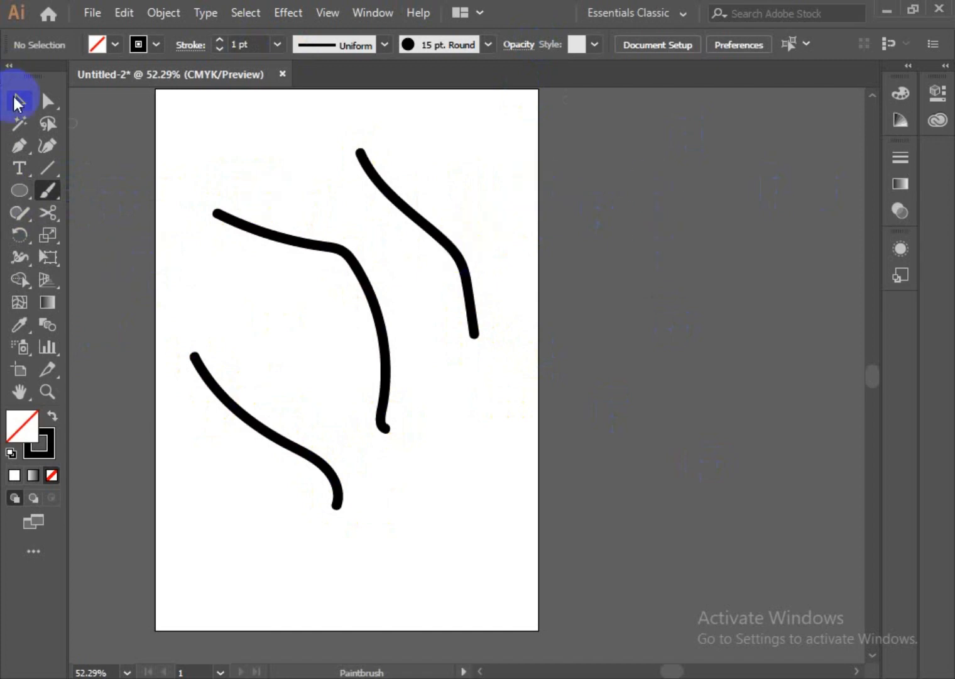
pyautogui.moveTo(504, 170); pyautogui.dragTo(246, 519)
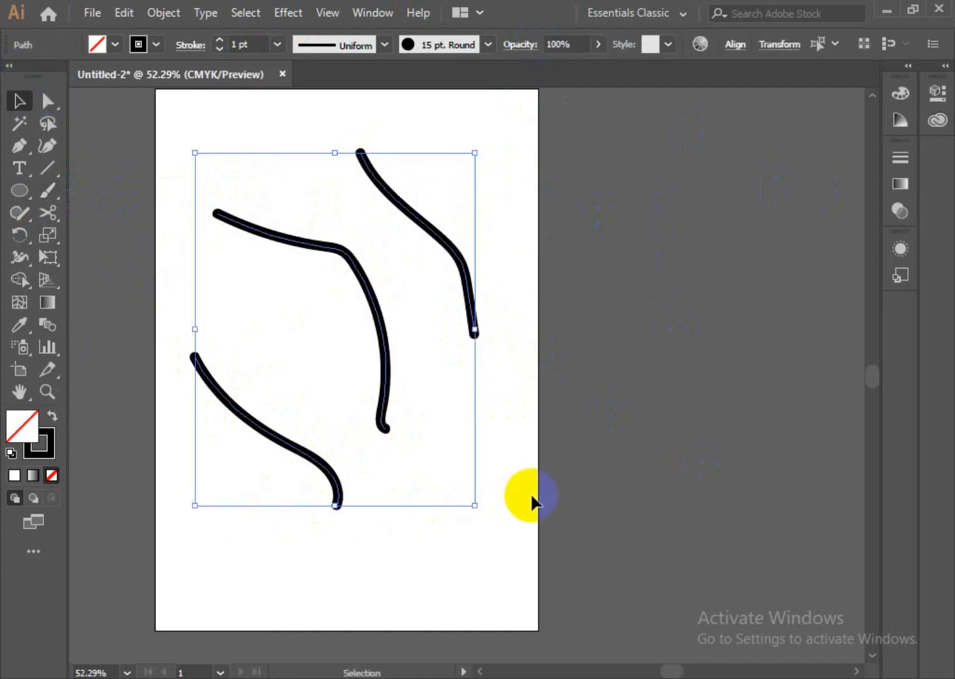
pyautogui.press('Delete')
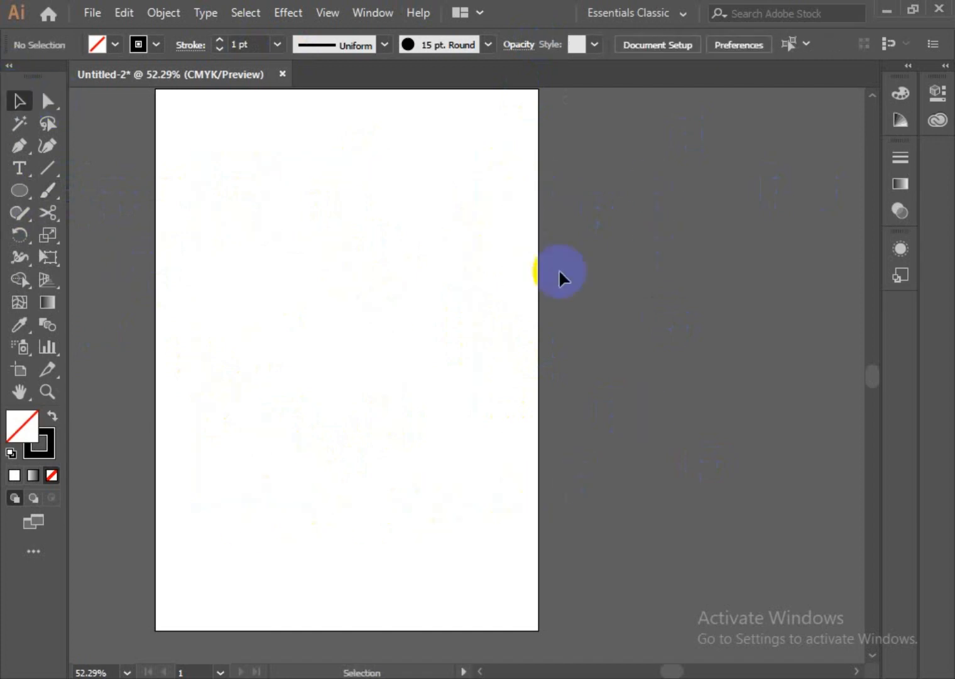
# Bring up the document's brush collection and place it beside the artboard
pyautogui.click(386, 14)
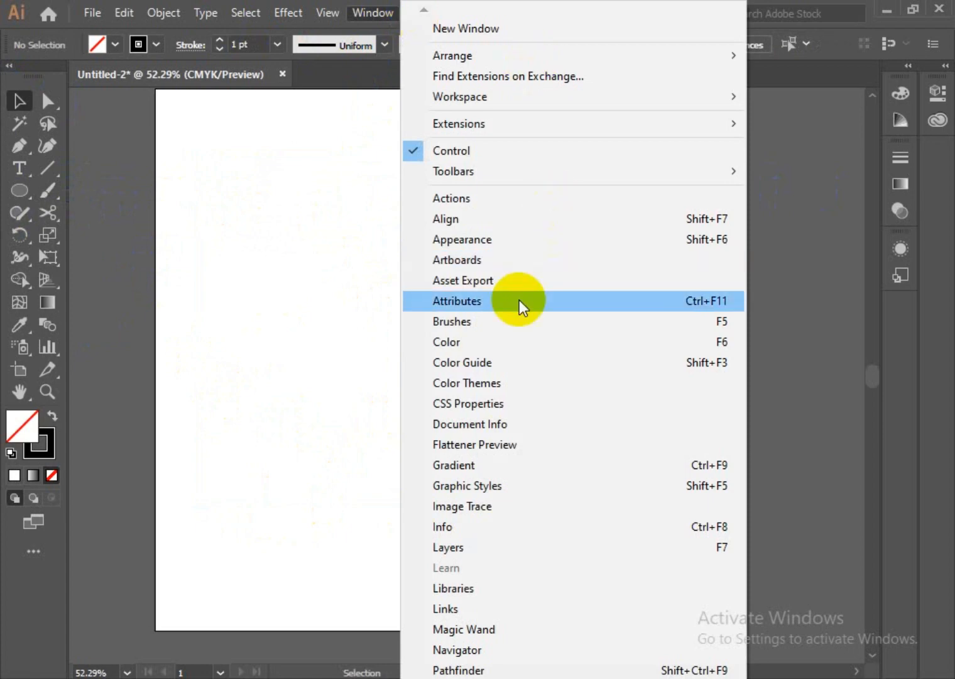
pyautogui.click(478, 328)
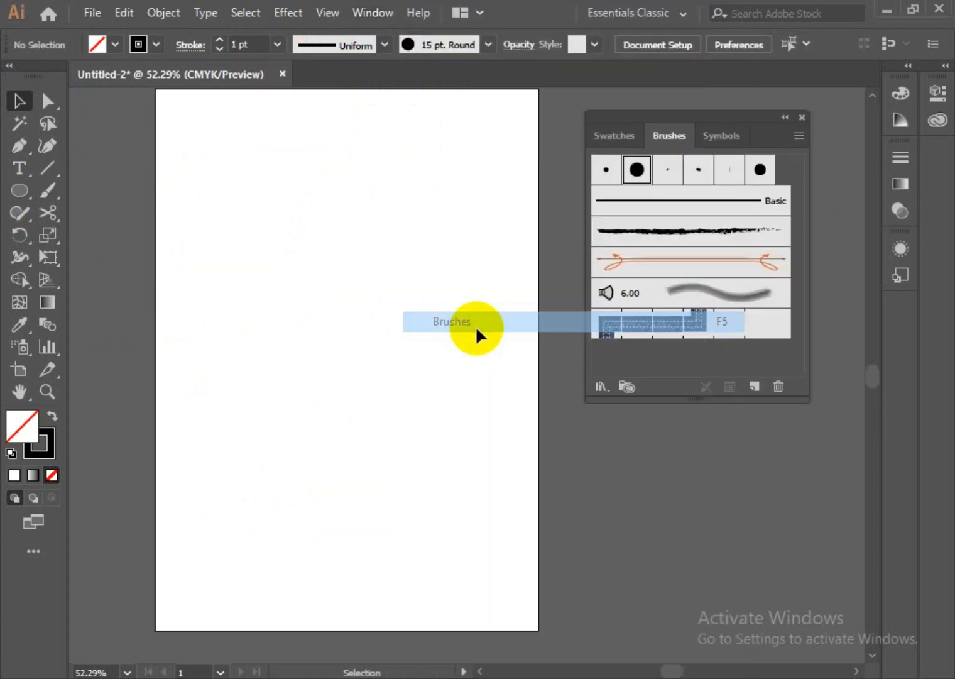
pyautogui.moveTo(733, 120)
pyautogui.mouseDown()
pyautogui.moveTo(682, 100)
pyautogui.moveTo(706, 102)
pyautogui.mouseUp()
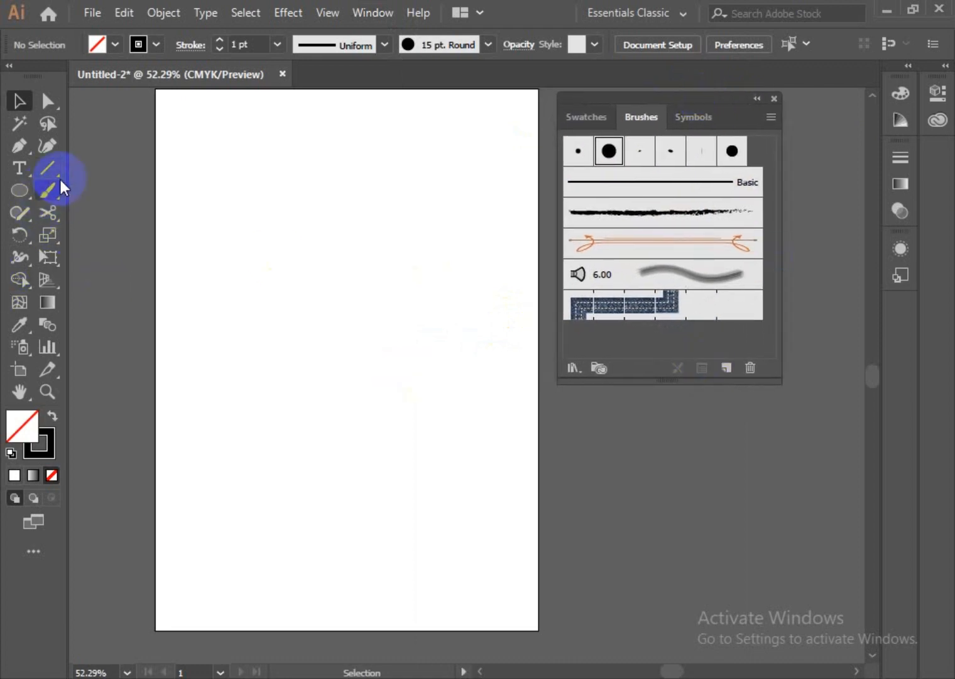
# Paint one long curved stroke with the denim pattern brush and another above it with the 6.00 bristle brush
pyautogui.click(47, 189)
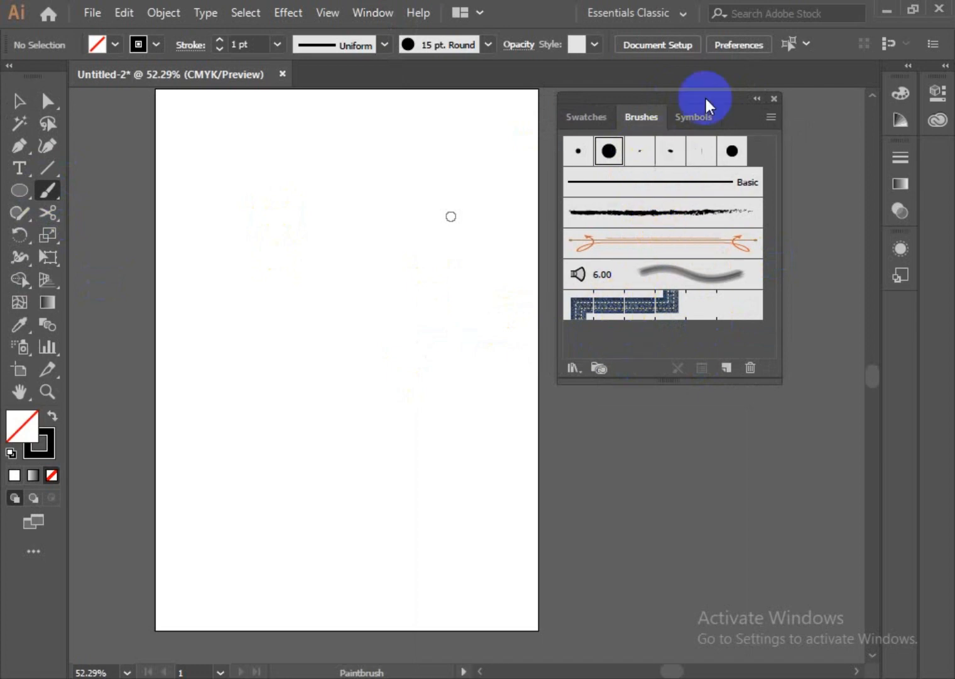
pyautogui.click(635, 314)
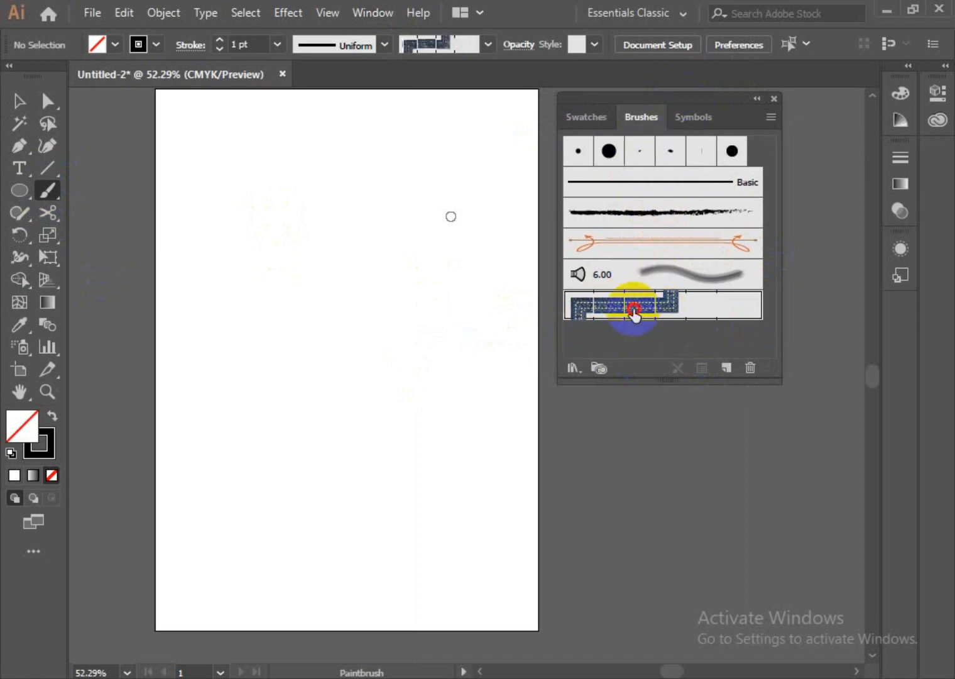
pyautogui.moveTo(155, 265)
pyautogui.mouseDown()
pyautogui.moveTo(400, 426)
pyautogui.moveTo(399, 476)
pyautogui.mouseUp()
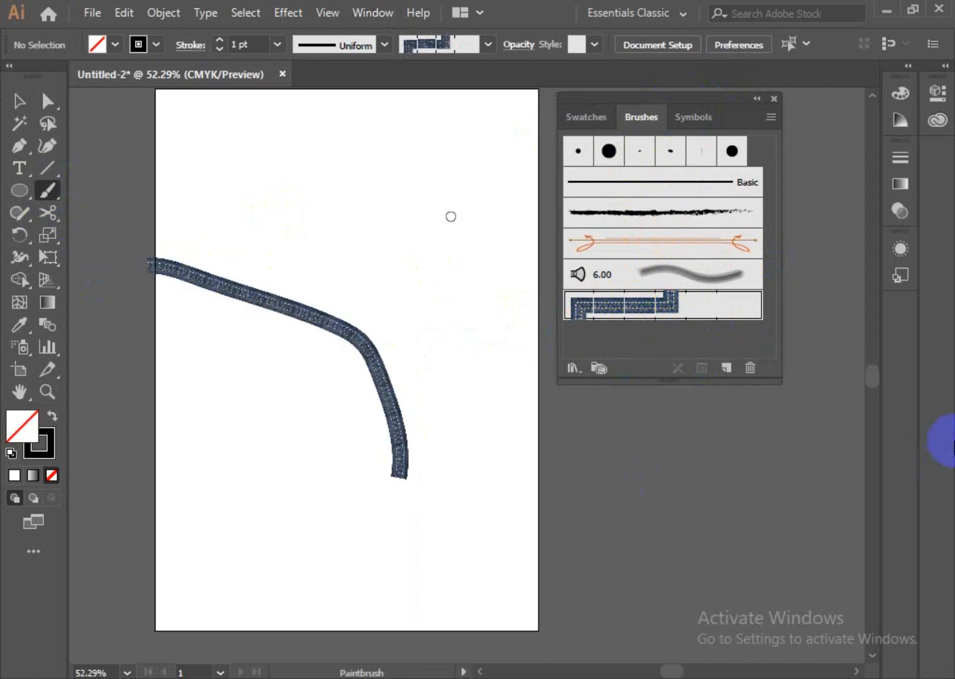
pyautogui.click(697, 280)
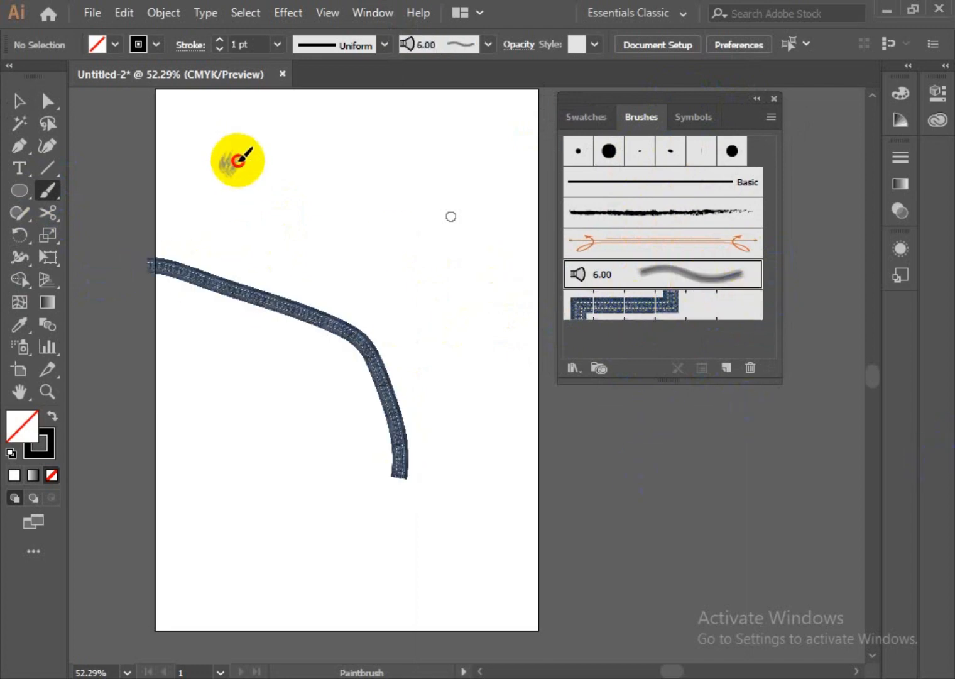
pyautogui.moveTo(228, 155)
pyautogui.mouseDown()
pyautogui.moveTo(486, 369)
pyautogui.moveTo(475, 382)
pyautogui.mouseUp()
# Paint a stroke with the orange arrow brush near the artboard's top and two with the charcoal-textured brush lower down
pyautogui.click(637, 245)
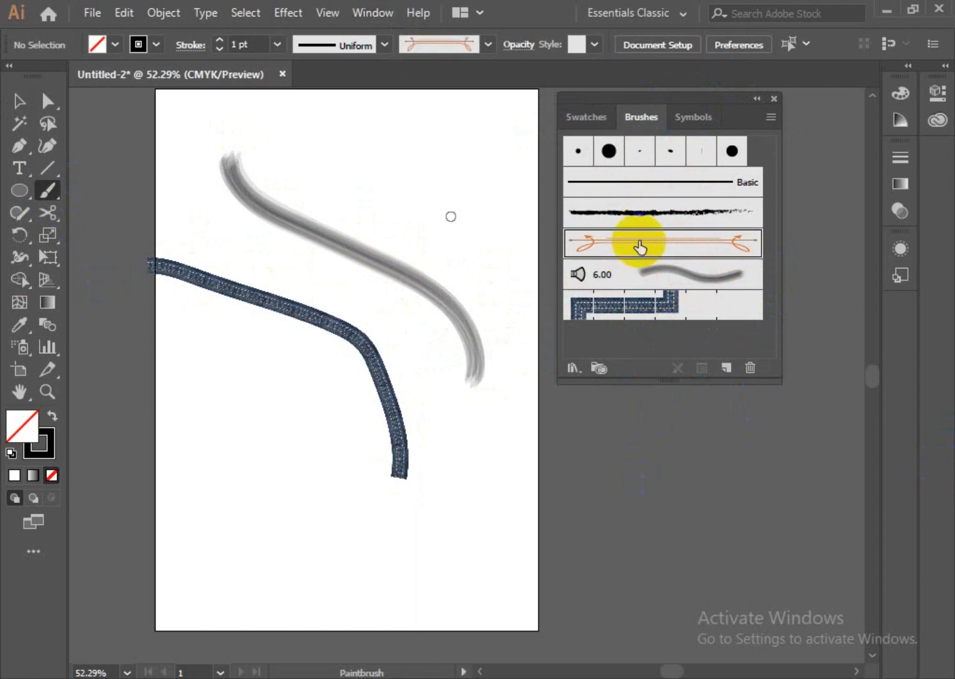
pyautogui.moveTo(320, 110)
pyautogui.mouseDown()
pyautogui.moveTo(373, 158)
pyautogui.moveTo(459, 267)
pyautogui.mouseUp()
pyautogui.click(648, 217)
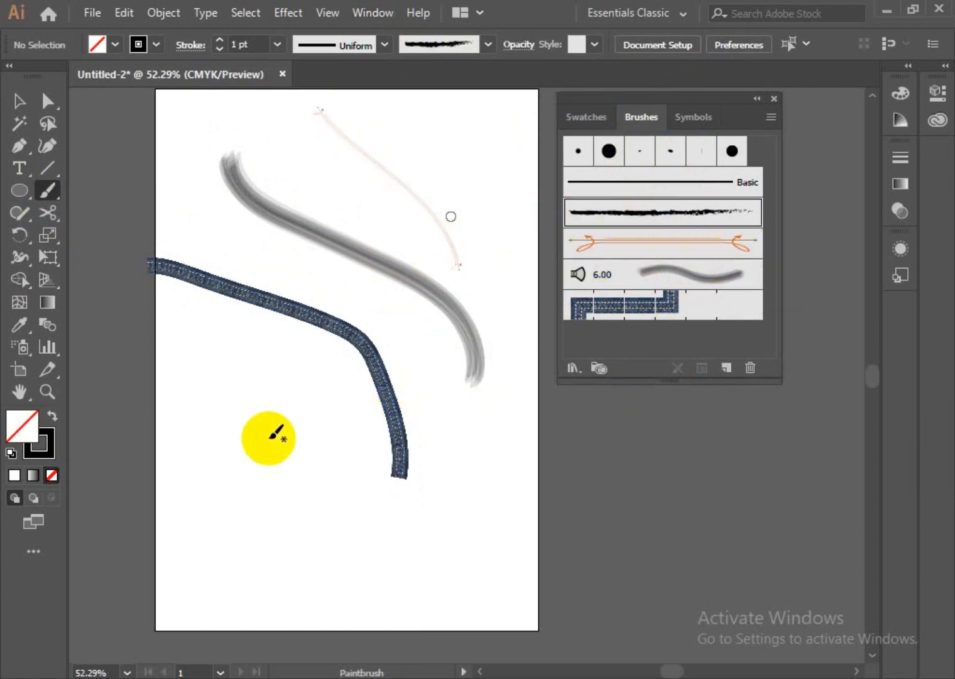
pyautogui.moveTo(190, 422)
pyautogui.mouseDown()
pyautogui.moveTo(348, 538)
pyautogui.moveTo(347, 548)
pyautogui.mouseUp()
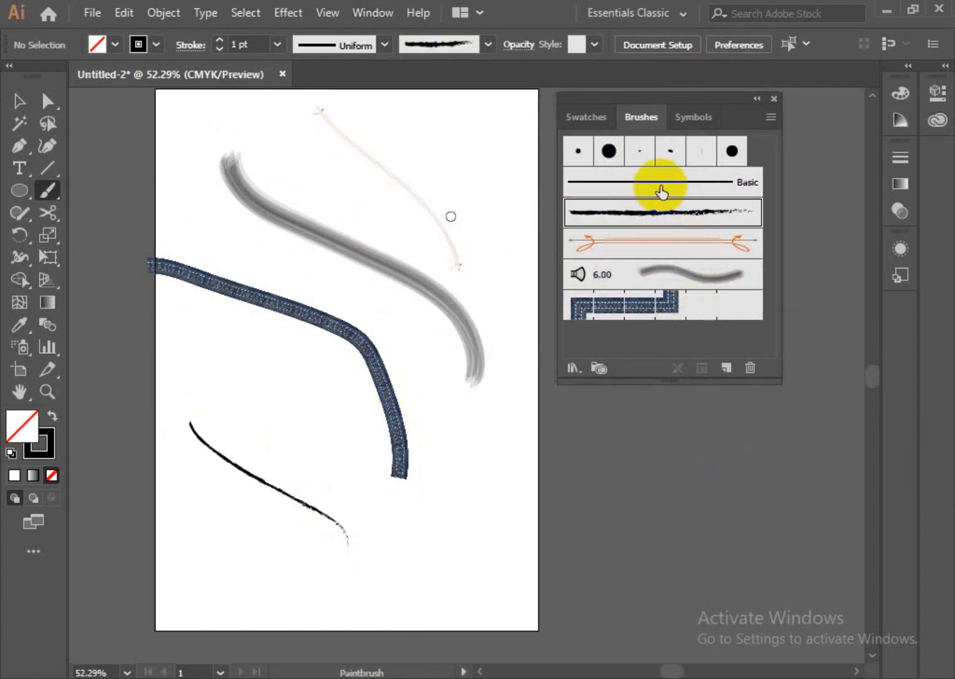
pyautogui.moveTo(262, 355); pyautogui.dragTo(459, 542)
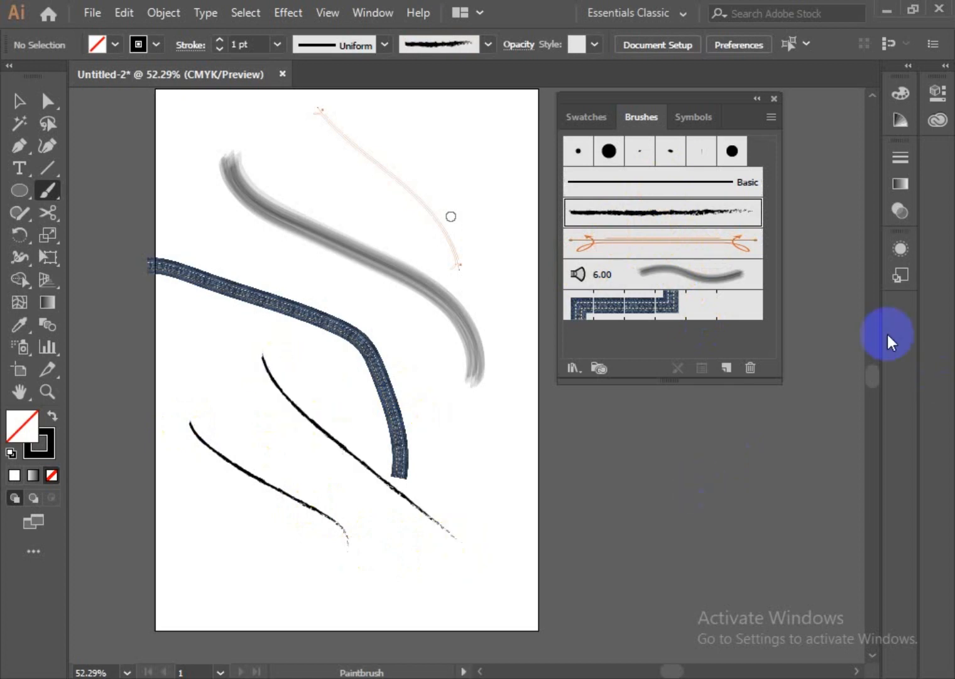
# With the 15 pt. Round brush, paint a short diagonal stroke and hand-letter a T and an R along the artboard's right side
pyautogui.click(609, 152)
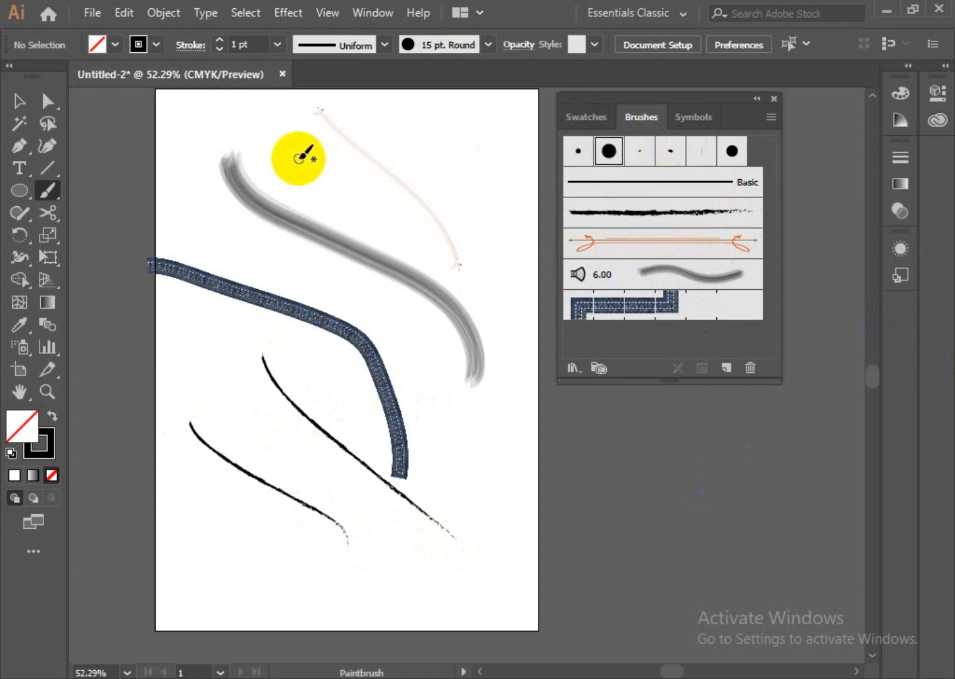
pyautogui.moveTo(296, 156); pyautogui.dragTo(395, 252)
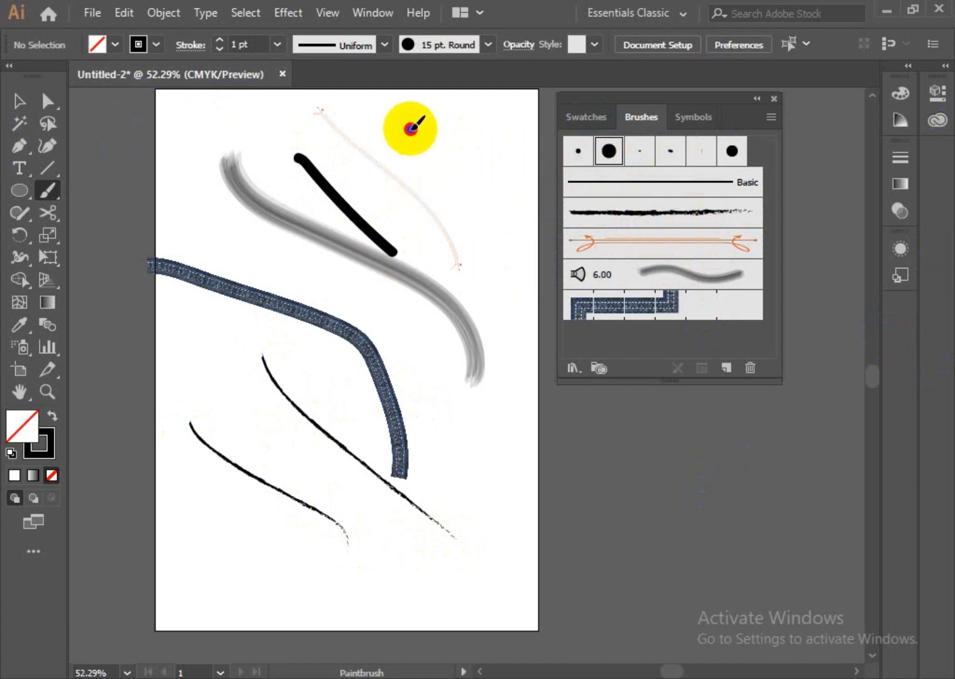
pyautogui.moveTo(411, 128)
pyautogui.mouseDown()
pyautogui.moveTo(504, 136)
pyautogui.moveTo(455, 177)
pyautogui.moveTo(462, 243)
pyautogui.mouseUp()
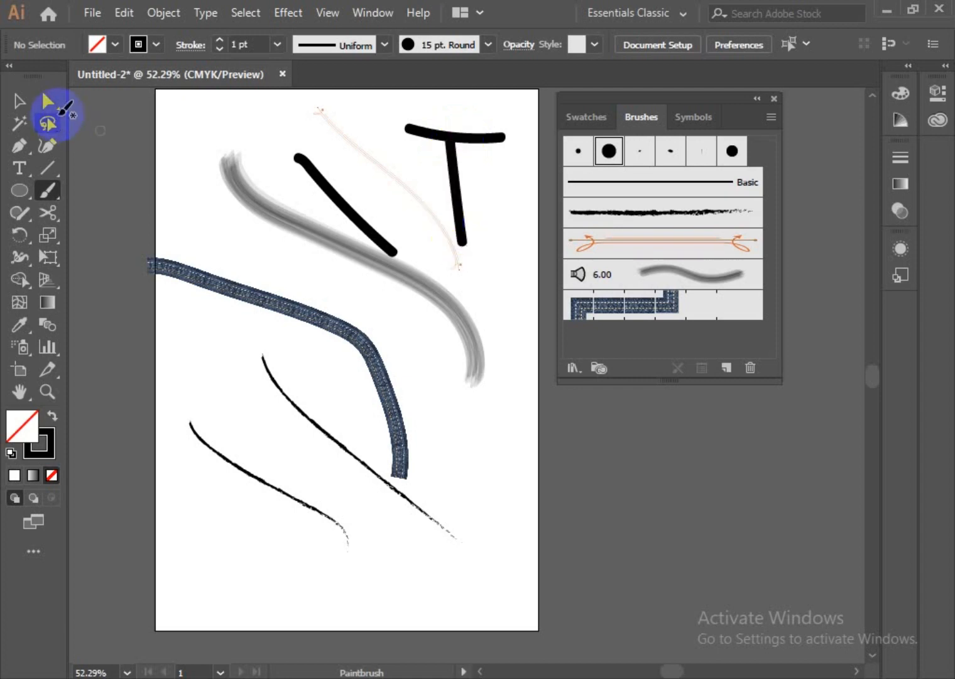
pyautogui.moveTo(446, 414); pyautogui.dragTo(460, 512)
pyautogui.moveTo(444, 416)
pyautogui.mouseDown()
pyautogui.moveTo(447, 424)
pyautogui.moveTo(495, 422)
pyautogui.moveTo(462, 478)
pyautogui.moveTo(520, 502)
pyautogui.mouseUp()
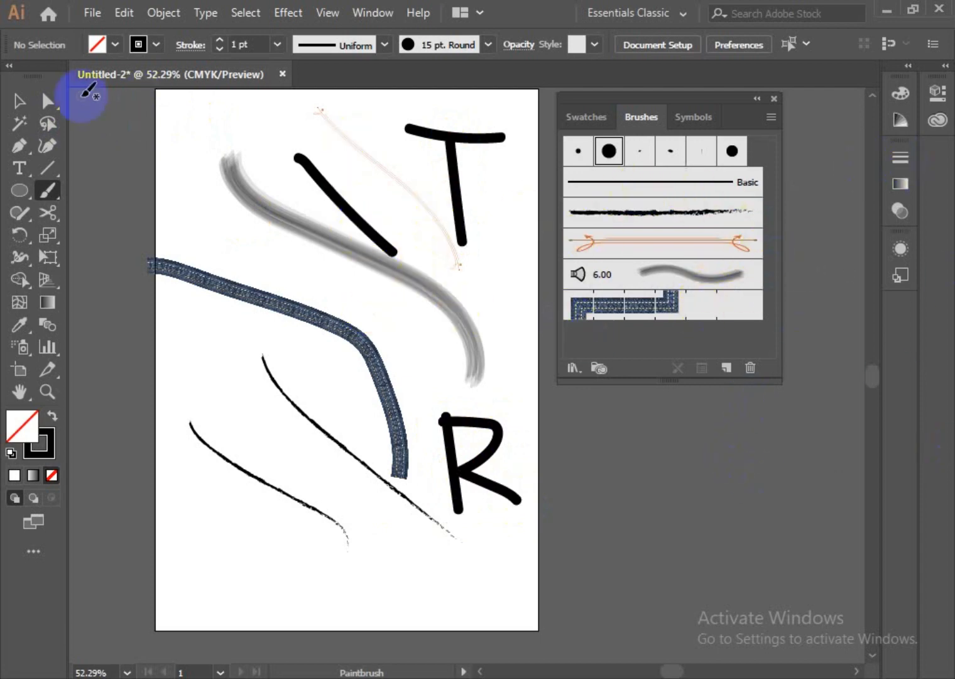
# Delete all the sample brush strokes and letters from the artboard
pyautogui.click(15, 99)
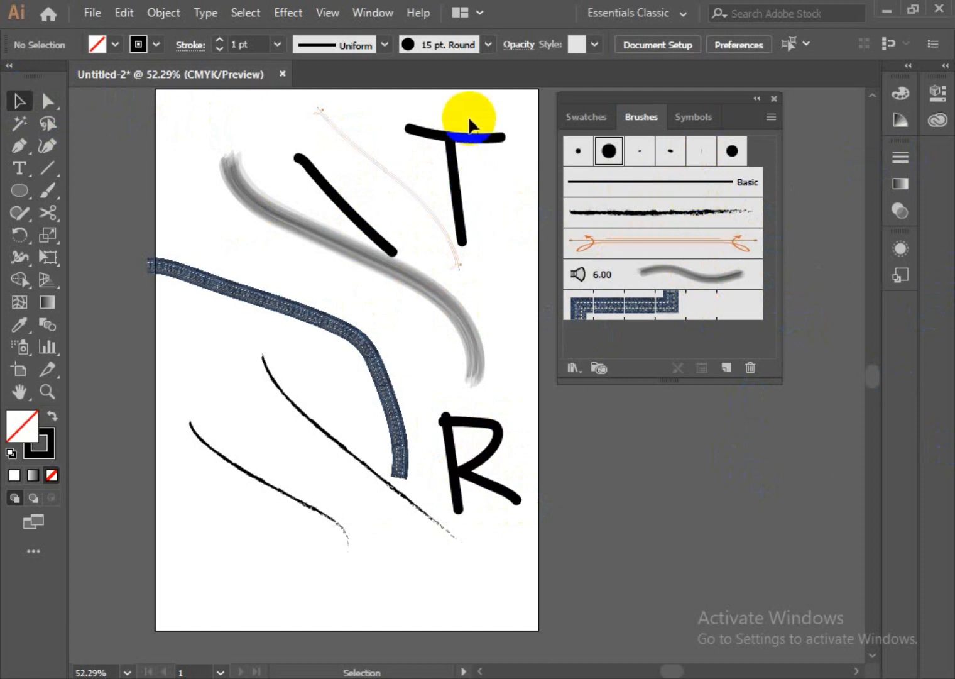
pyautogui.moveTo(508, 103); pyautogui.dragTo(157, 595)
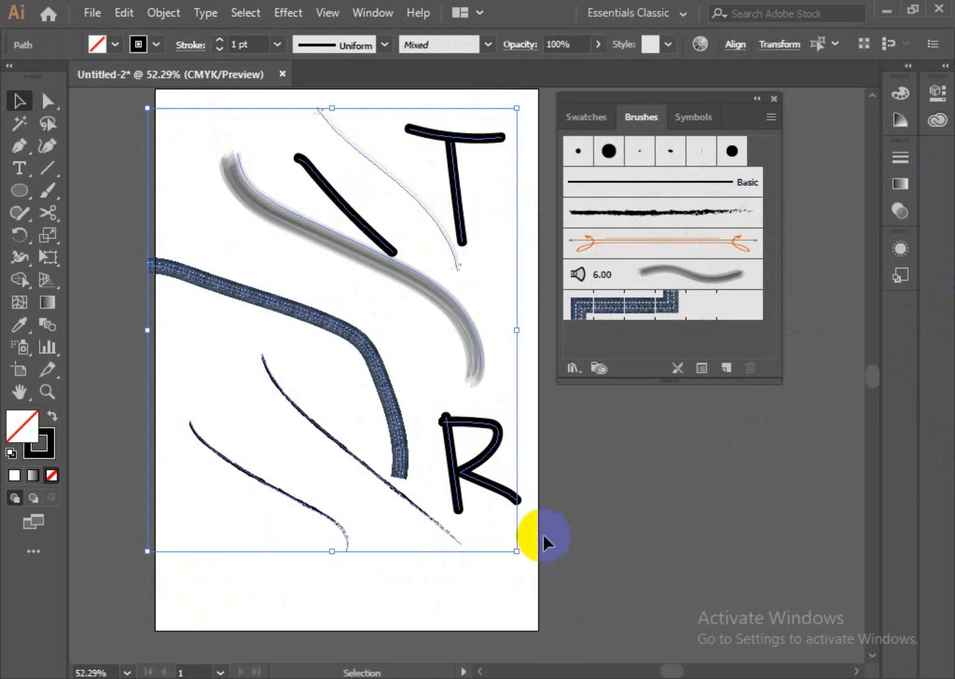
pyautogui.press('Delete')
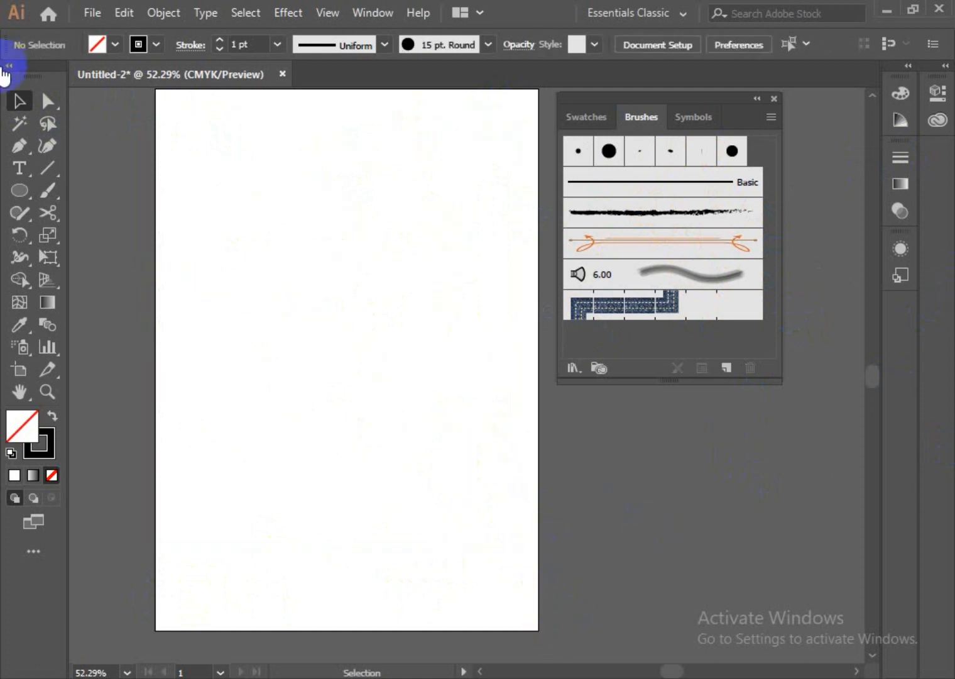
# Draw a five-pointed star left of the artboard's centre with a red fill and no stroke
pyautogui.moveTo(28, 190); pyautogui.dragTo(64, 280)
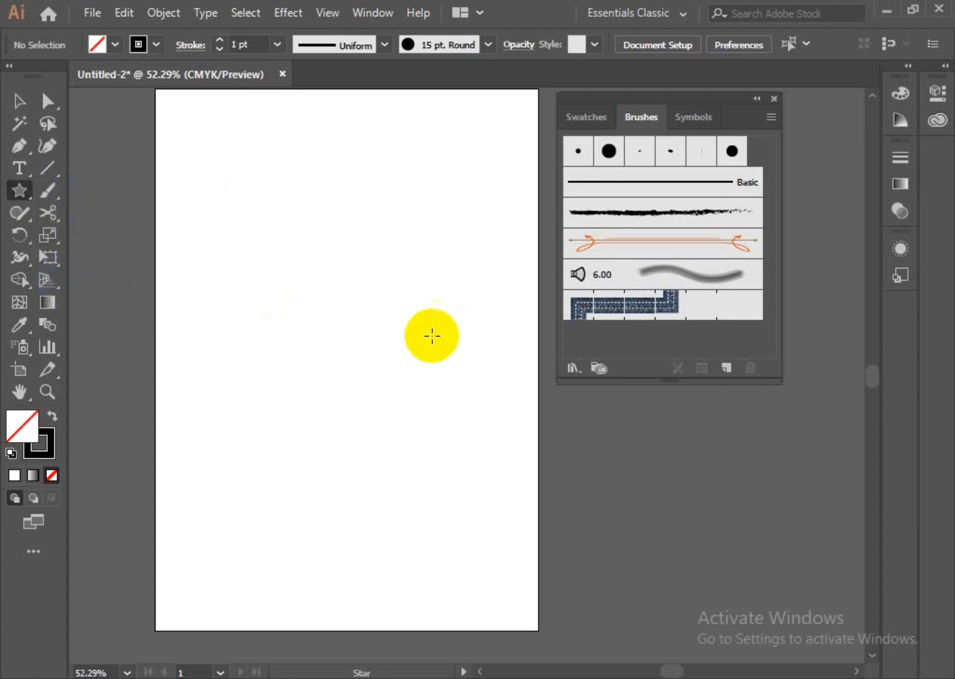
pyautogui.moveTo(291, 315); pyautogui.dragTo(326, 377)
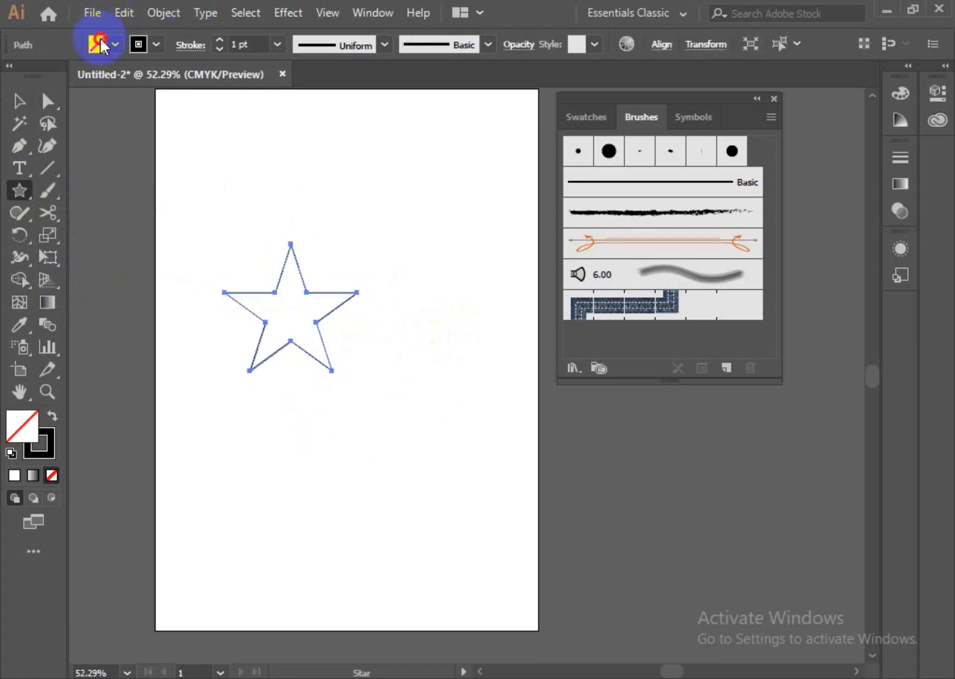
pyautogui.click(99, 44)
pyautogui.click(64, 74)
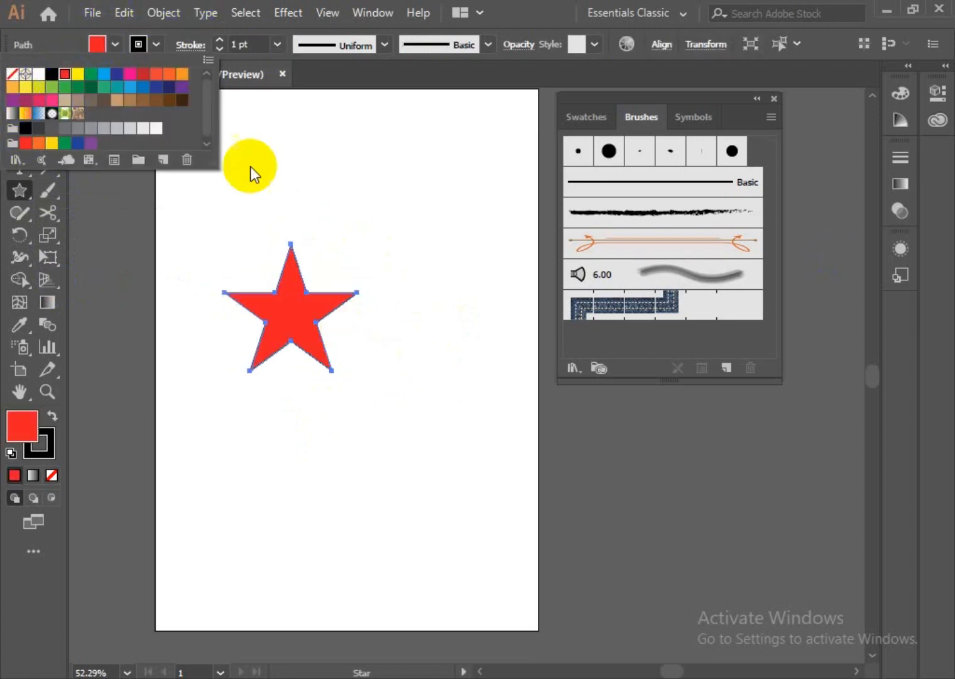
pyautogui.click(310, 144)
pyautogui.click(136, 41)
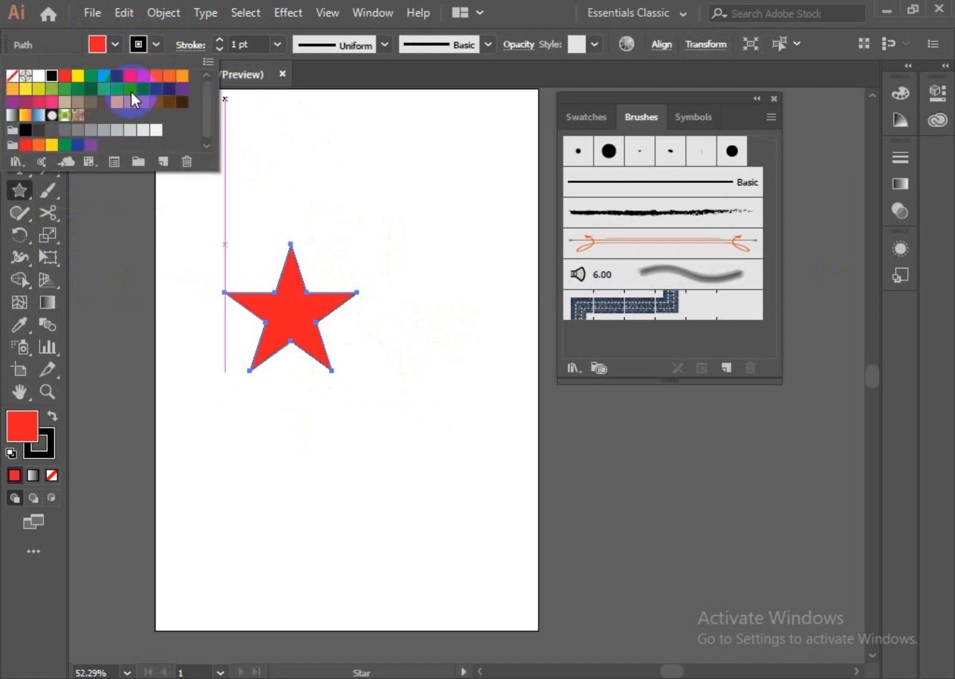
pyautogui.click(13, 77)
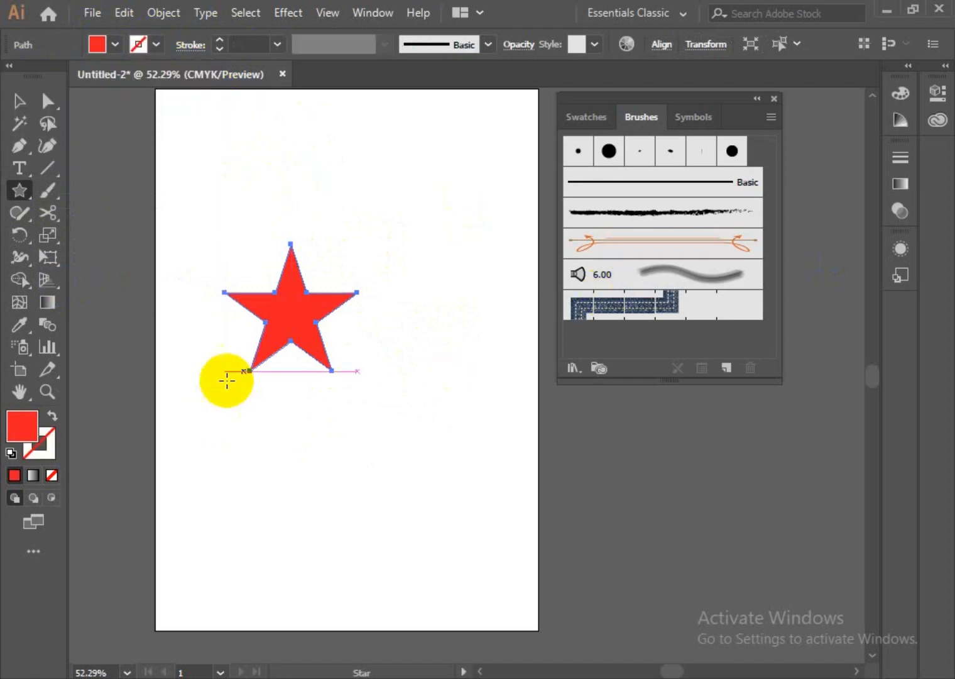
# Create a new Scatter Brush from the red star, keeping the default brush options
pyautogui.click(15, 98)
pyautogui.moveTo(314, 319)
pyautogui.mouseDown()
pyautogui.moveTo(558, 247)
pyautogui.moveTo(634, 211)
pyautogui.moveTo(635, 199)
pyautogui.moveTo(616, 196)
pyautogui.moveTo(631, 192)
pyautogui.mouseUp()
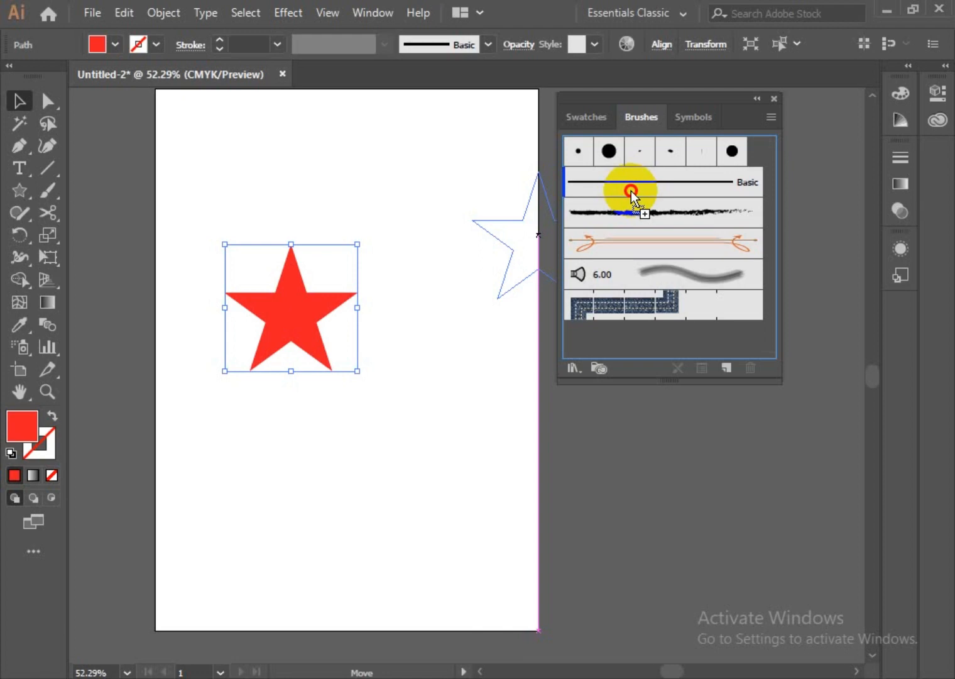
pyautogui.moveTo(631, 192); pyautogui.dragTo(631, 195)
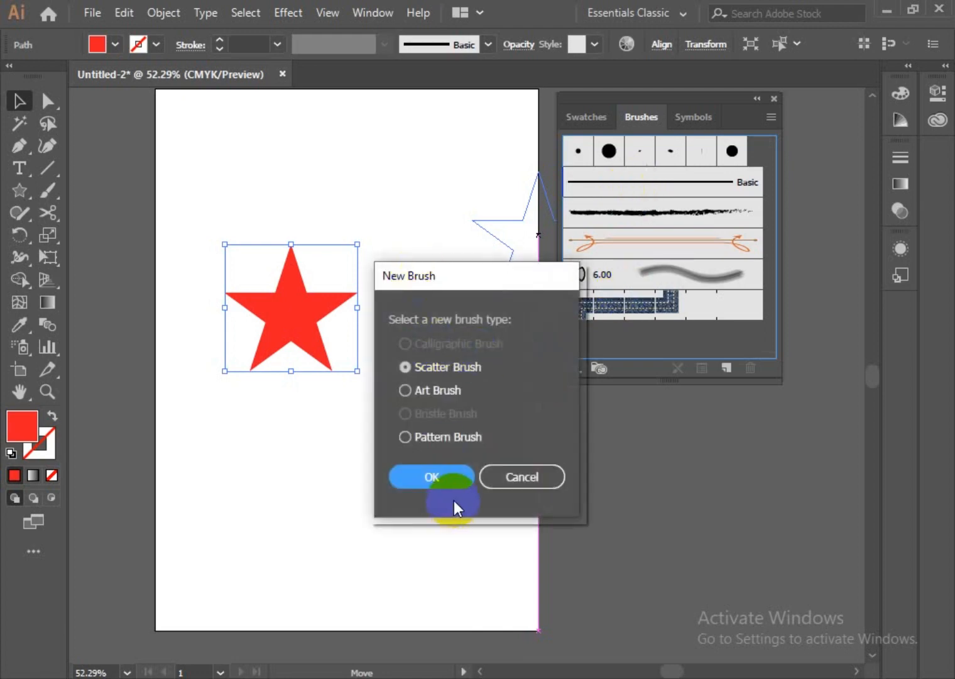
pyautogui.click(471, 355)
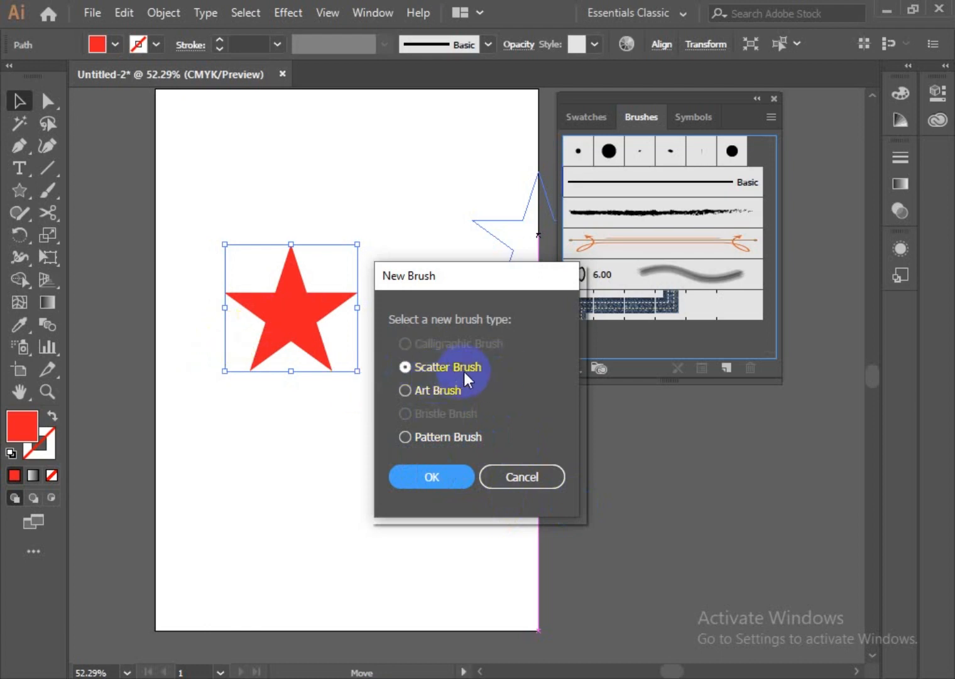
pyautogui.click(433, 476)
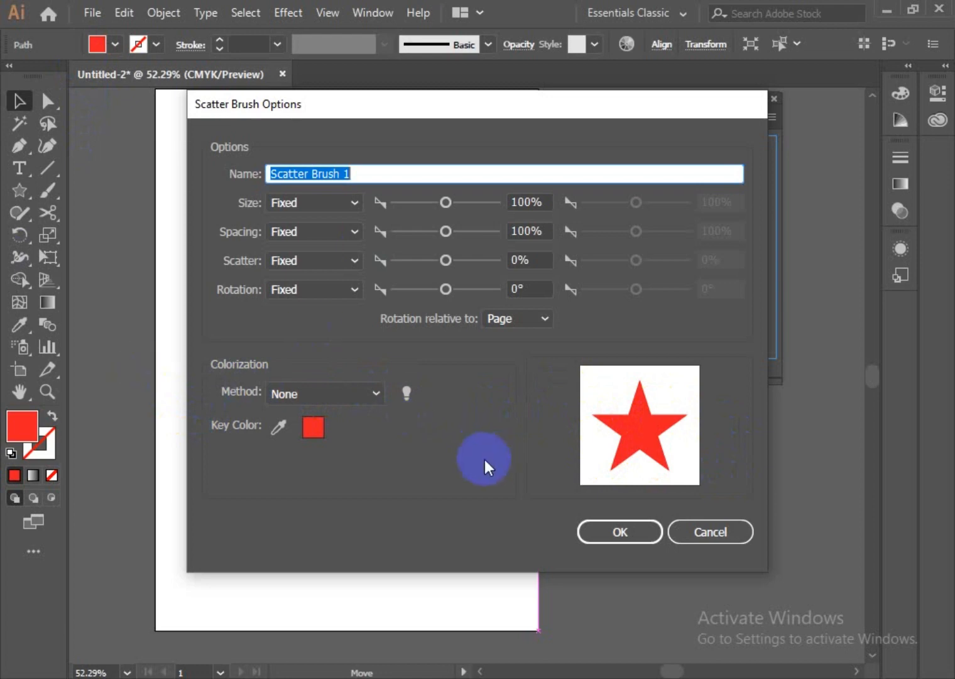
pyautogui.click(620, 532)
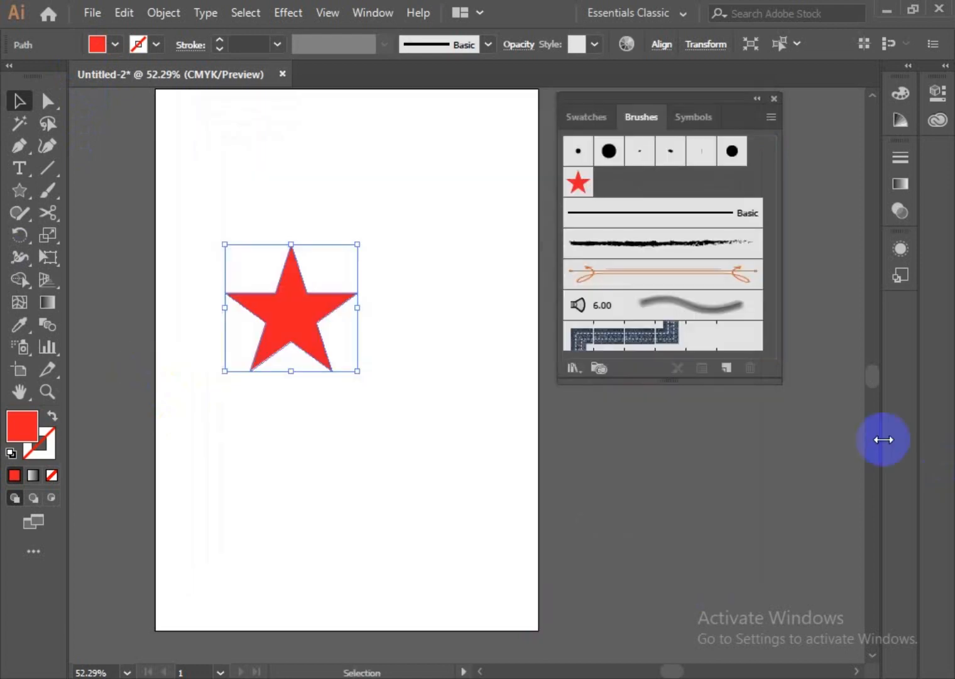
# Move the red star off the artboard's left edge and deselect it
pyautogui.moveTo(294, 333); pyautogui.dragTo(110, 278)
pyautogui.click(305, 271)
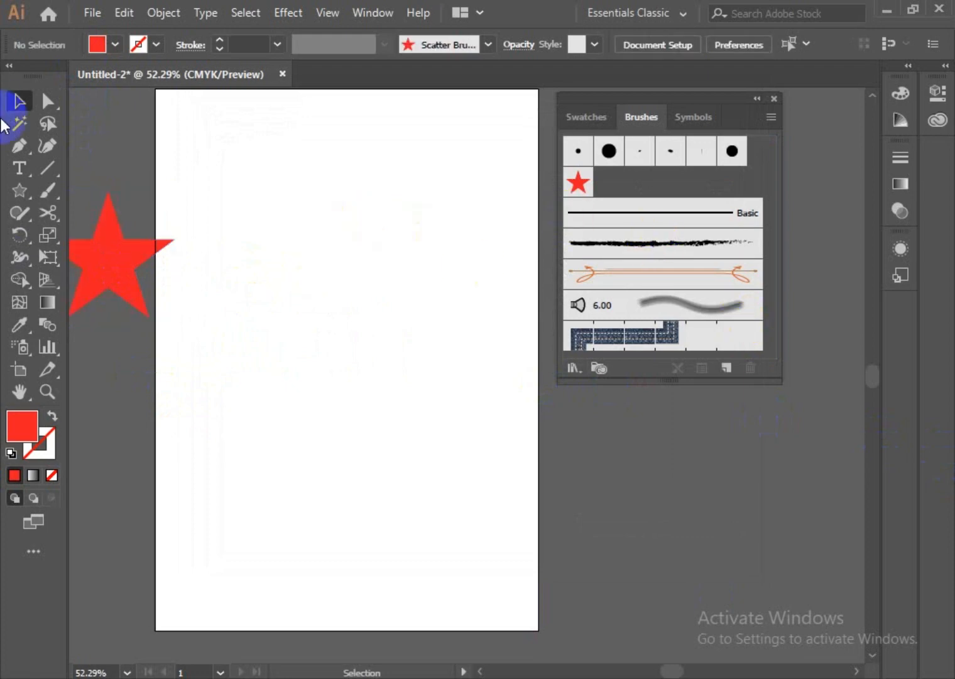
# Paint three separate diagonal strokes across the artboard with the Paintbrush tool and the red star scatter brush
pyautogui.click(51, 188)
pyautogui.click(579, 184)
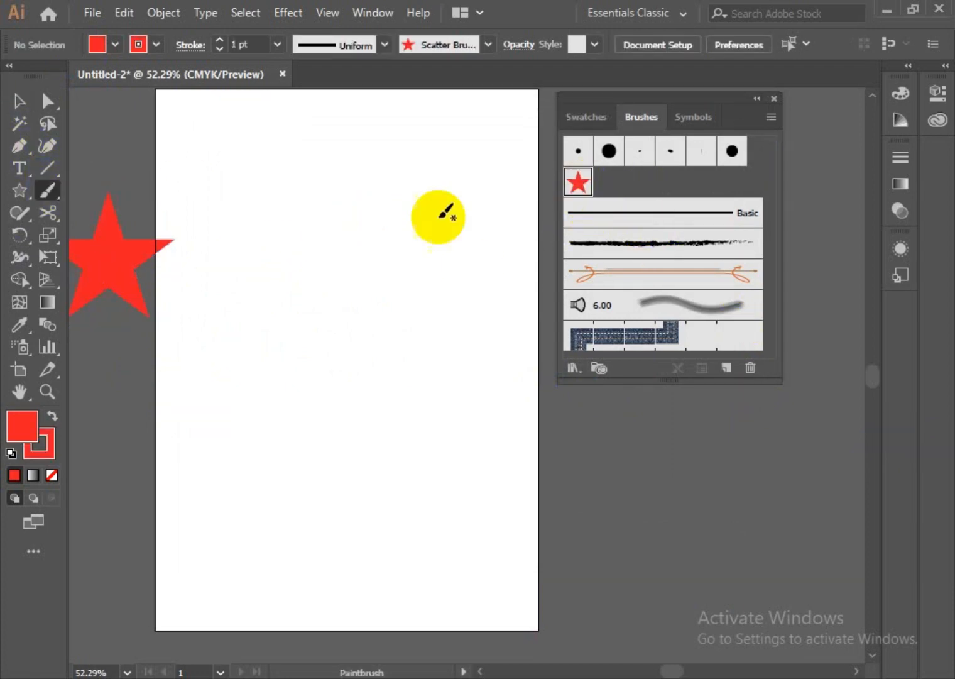
pyautogui.moveTo(241, 223)
pyautogui.mouseDown()
pyautogui.moveTo(430, 417)
pyautogui.moveTo(418, 491)
pyautogui.mouseUp()
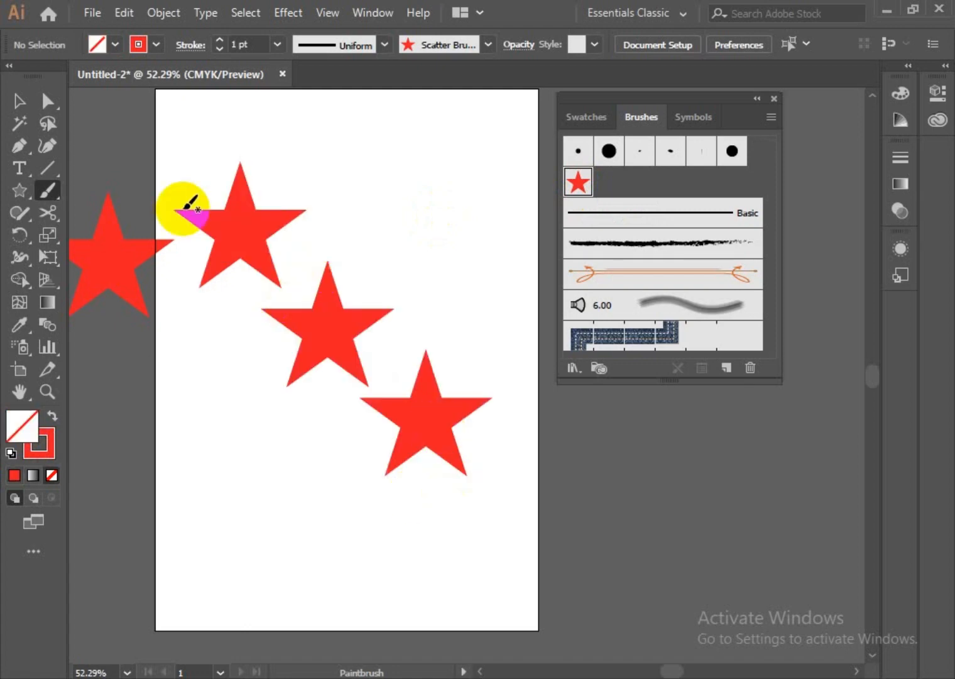
pyautogui.moveTo(373, 164); pyautogui.dragTo(474, 344)
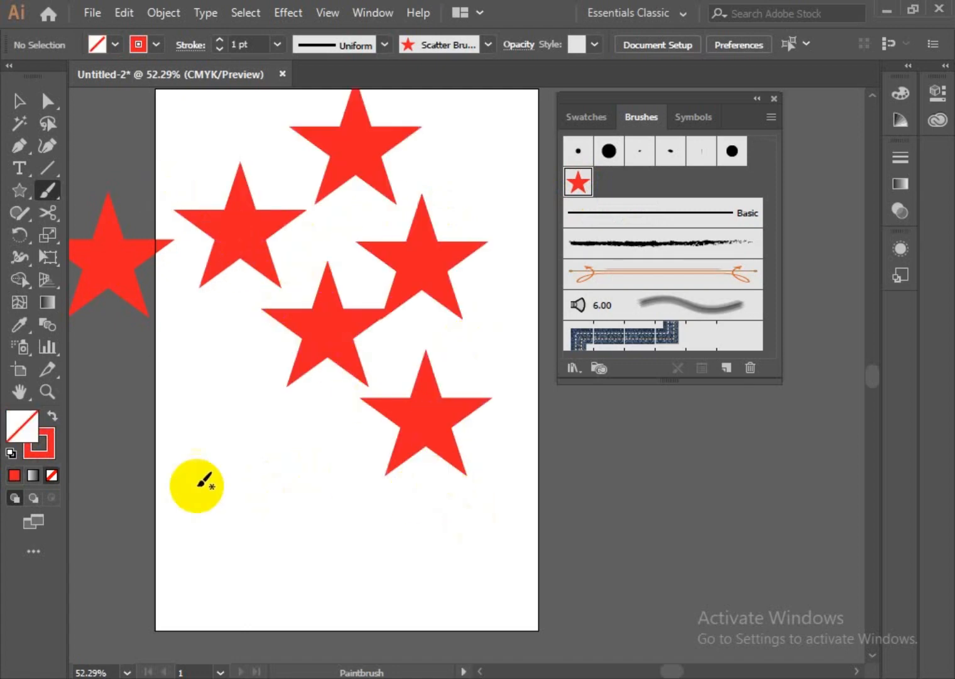
pyautogui.moveTo(174, 445)
pyautogui.mouseDown()
pyautogui.moveTo(375, 542)
pyautogui.moveTo(471, 552)
pyautogui.mouseUp()
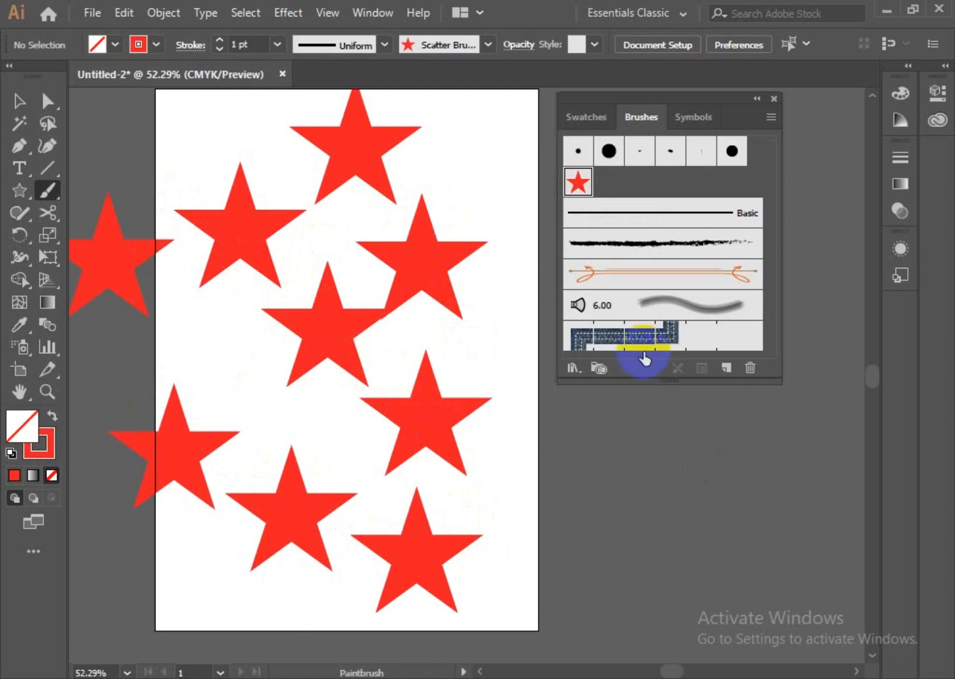
# Try several stroke colours on the upper two star strokes, ending with orange, and delete all three painted strokes
pyautogui.click(19, 101)
pyautogui.click(354, 245)
pyautogui.moveTo(488, 152)
pyautogui.mouseDown()
pyautogui.moveTo(340, 497)
pyautogui.moveTo(374, 493)
pyautogui.mouseUp()
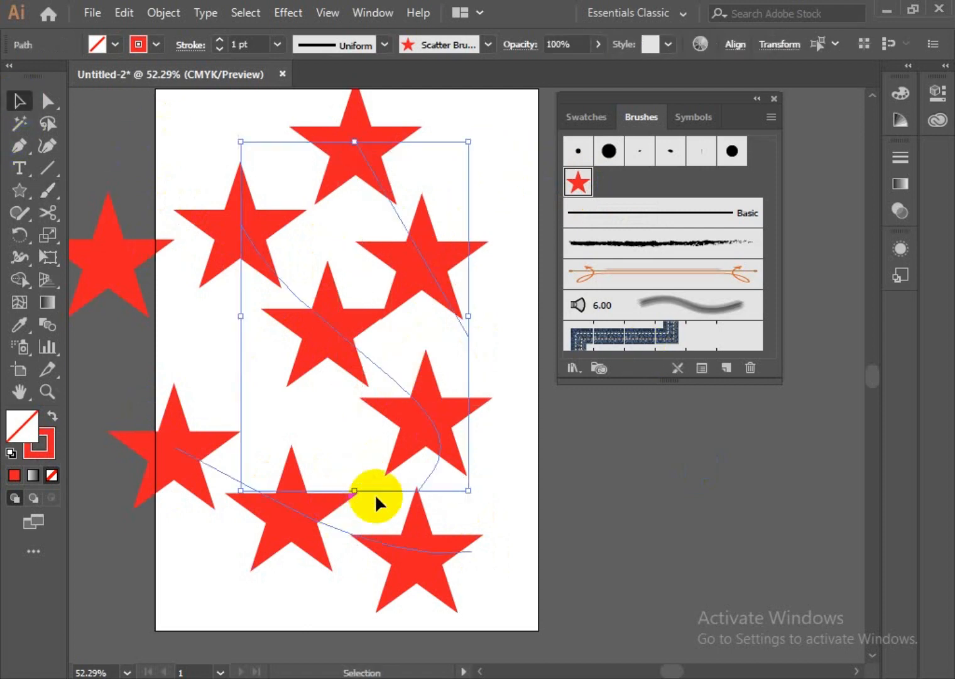
pyautogui.click(146, 46)
pyautogui.click(77, 74)
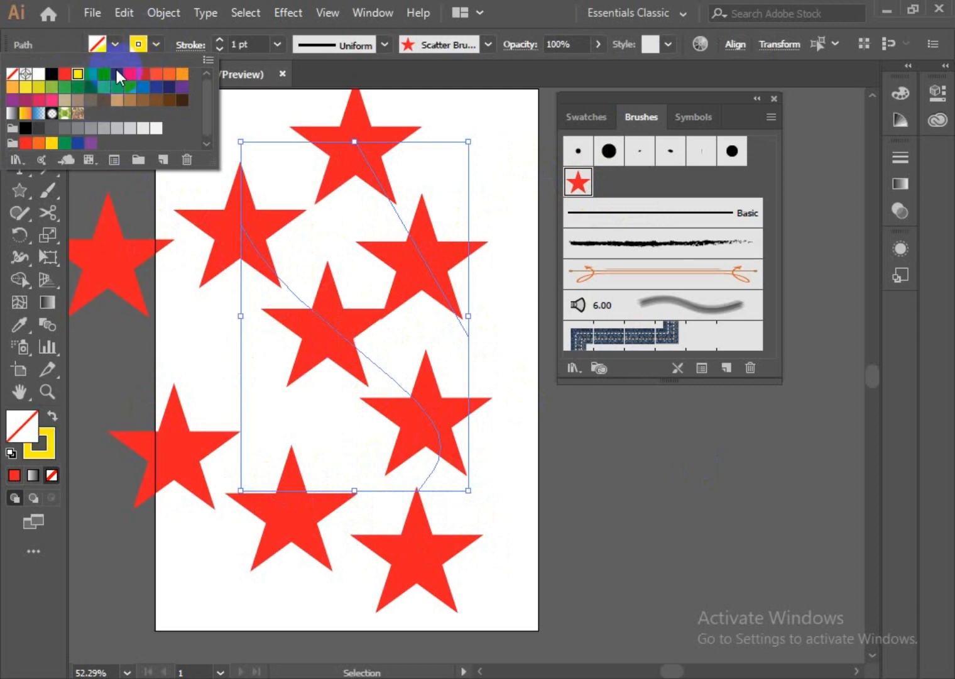
pyautogui.click(129, 76)
pyautogui.click(157, 73)
pyautogui.click(170, 73)
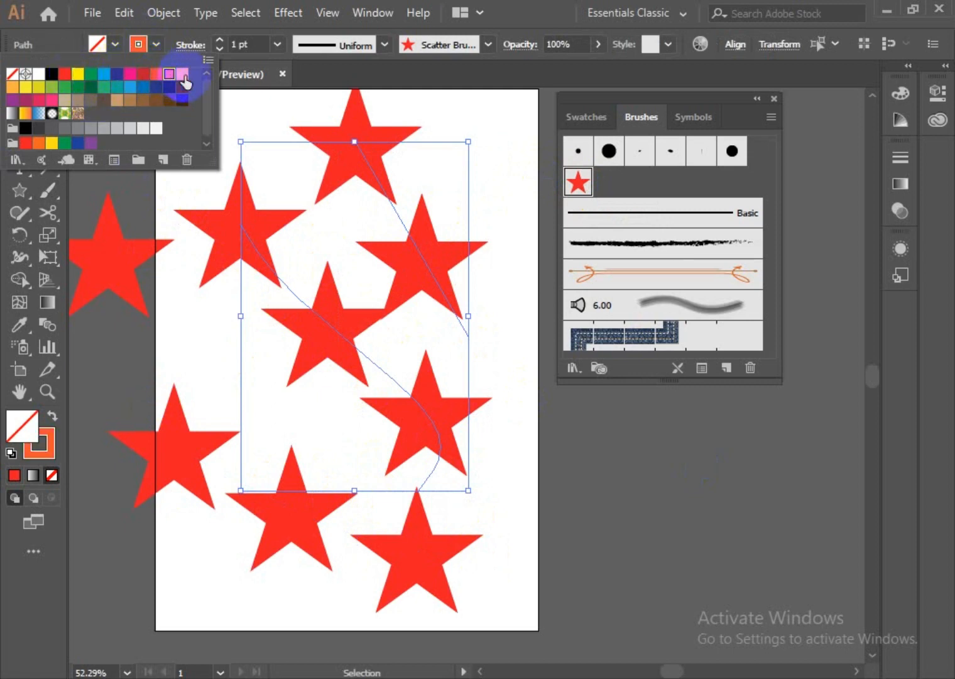
pyautogui.click(181, 73)
pyautogui.press('Escape')
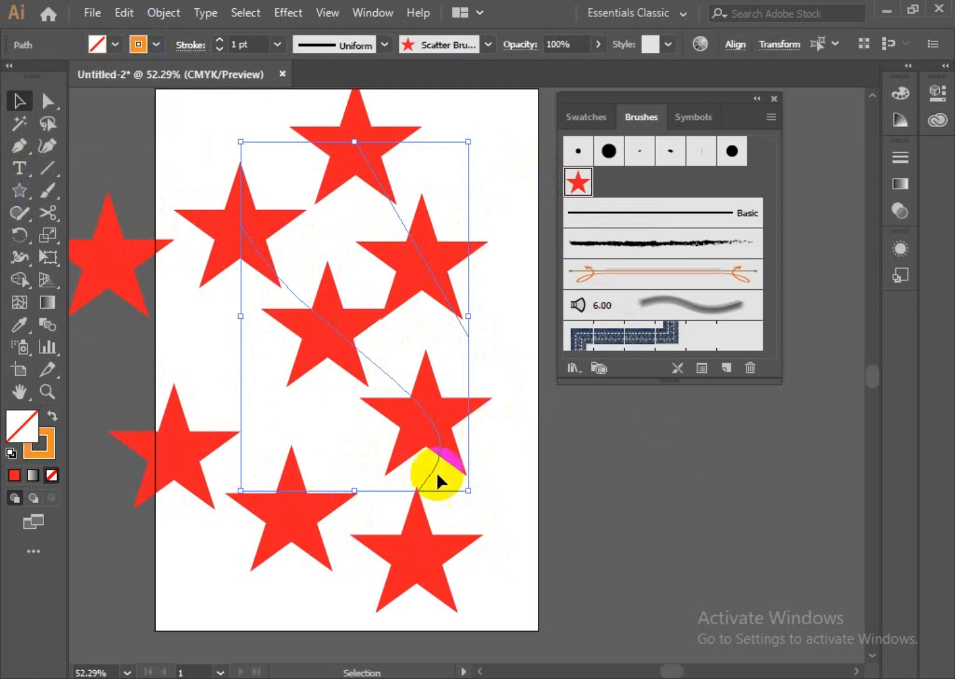
pyautogui.moveTo(487, 124)
pyautogui.mouseDown()
pyautogui.moveTo(345, 454)
pyautogui.moveTo(268, 554)
pyautogui.mouseUp()
pyautogui.press('Delete')
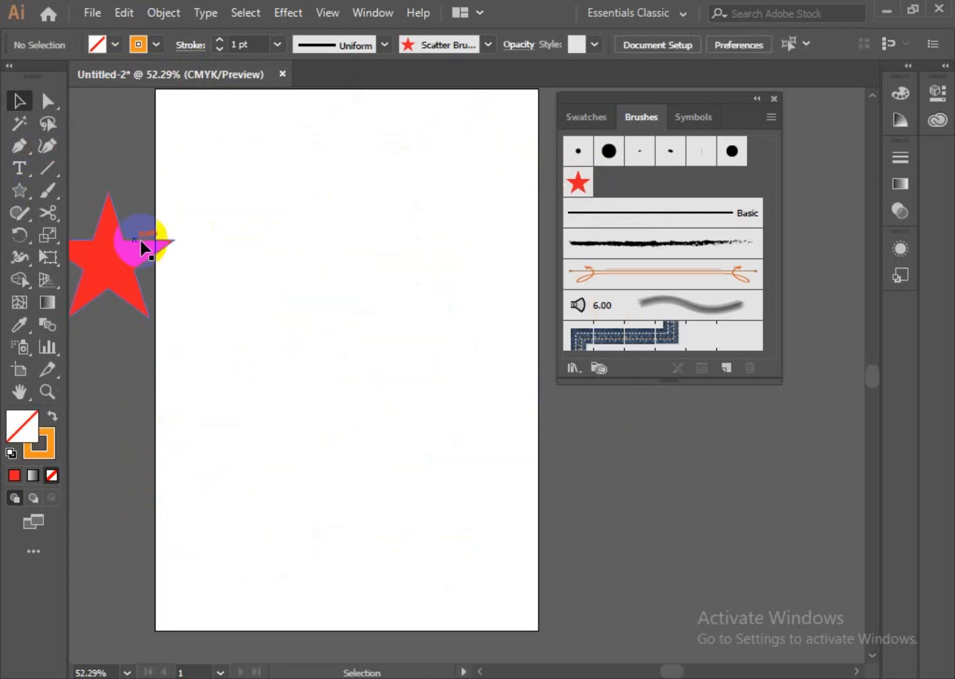
# Create a second Scatter Brush from the red star with the colorization method set to Tints
pyautogui.moveTo(110, 258)
pyautogui.mouseDown()
pyautogui.moveTo(605, 215)
pyautogui.moveTo(626, 190)
pyautogui.mouseUp()
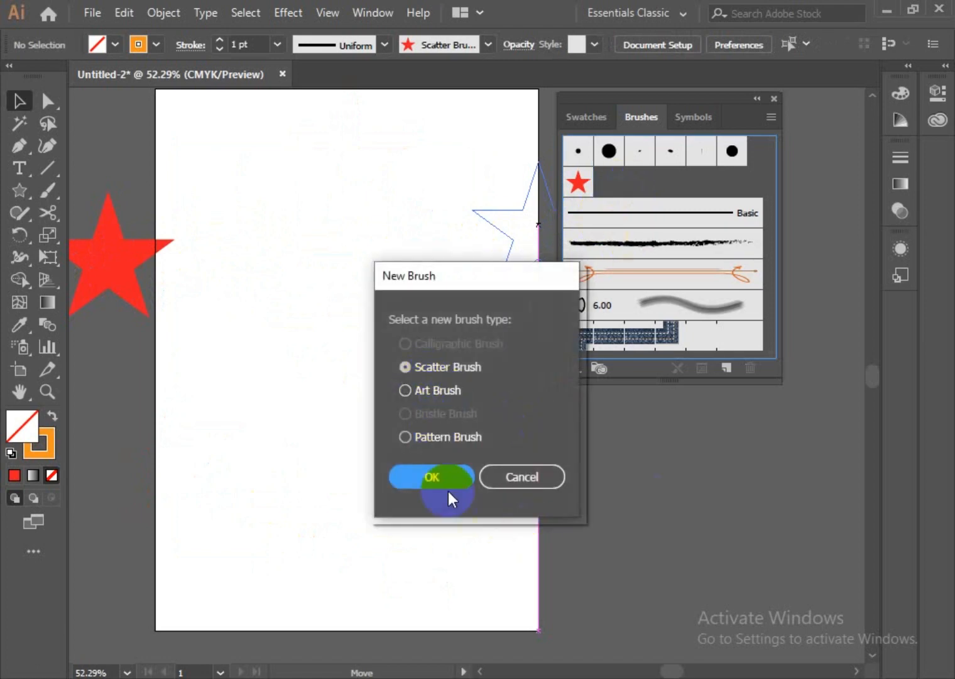
pyautogui.click(429, 478)
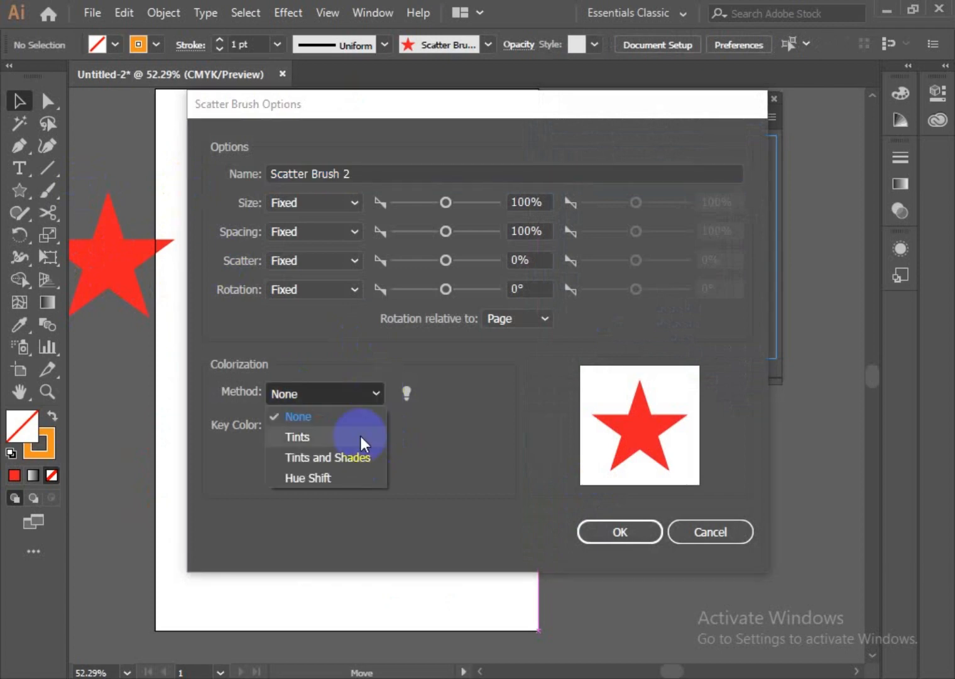
pyautogui.click(305, 440)
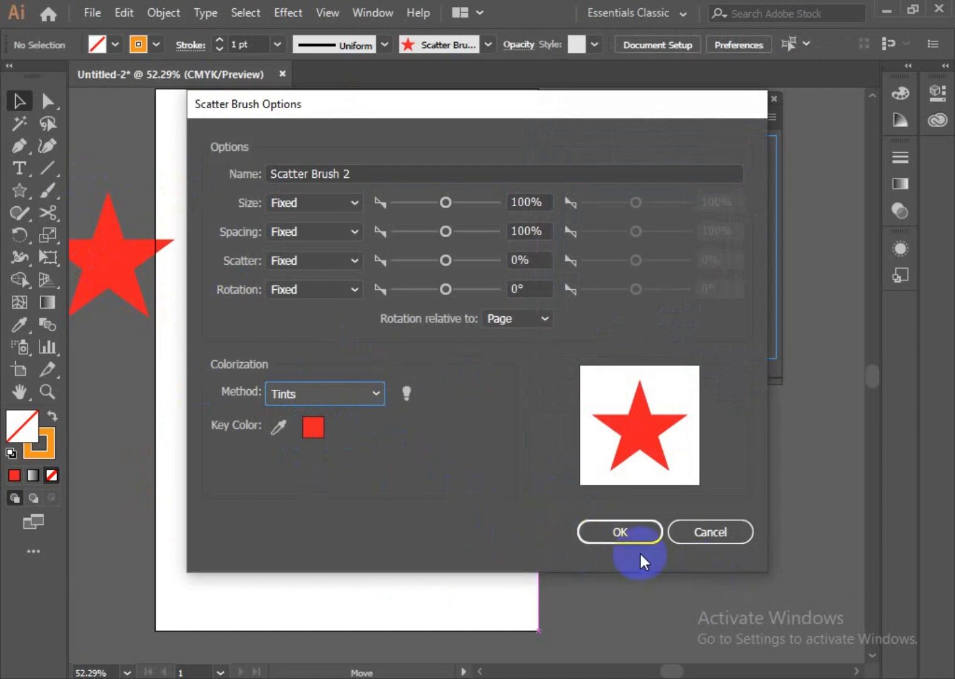
pyautogui.click(627, 535)
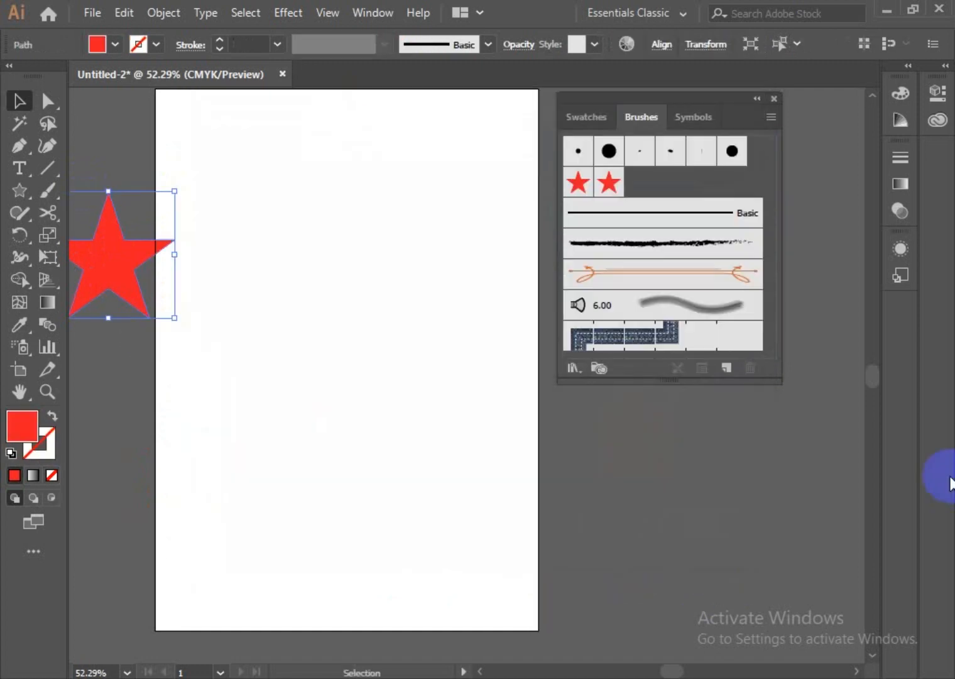
# Paint one downward stroke on the artboard using the second star brush with a red stroke colour
pyautogui.click(520, 205)
pyautogui.click(609, 183)
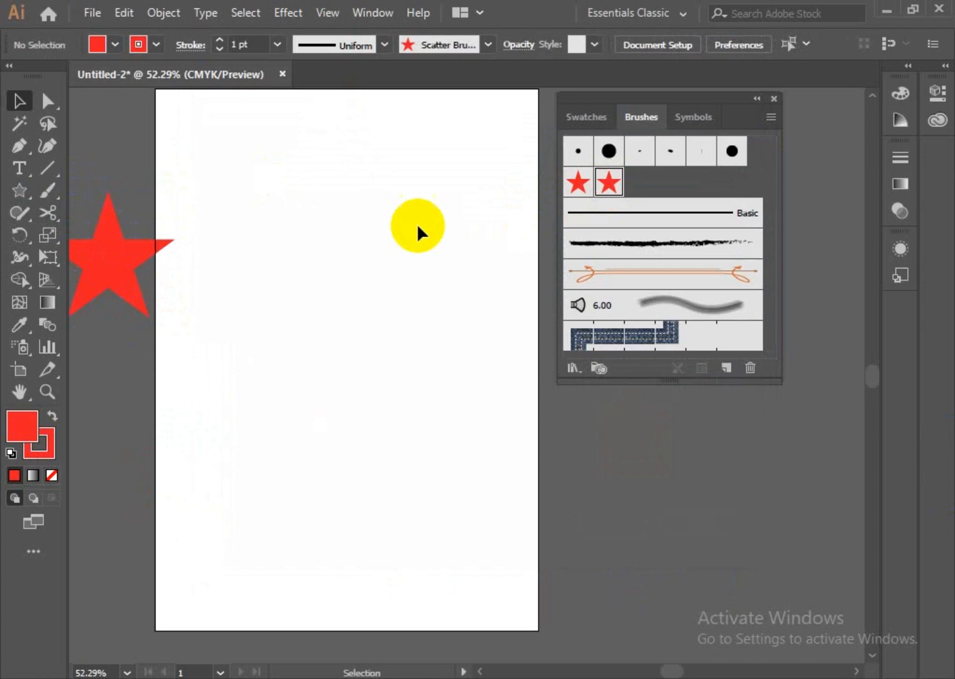
pyautogui.click(47, 190)
pyautogui.moveTo(289, 170); pyautogui.dragTo(375, 486)
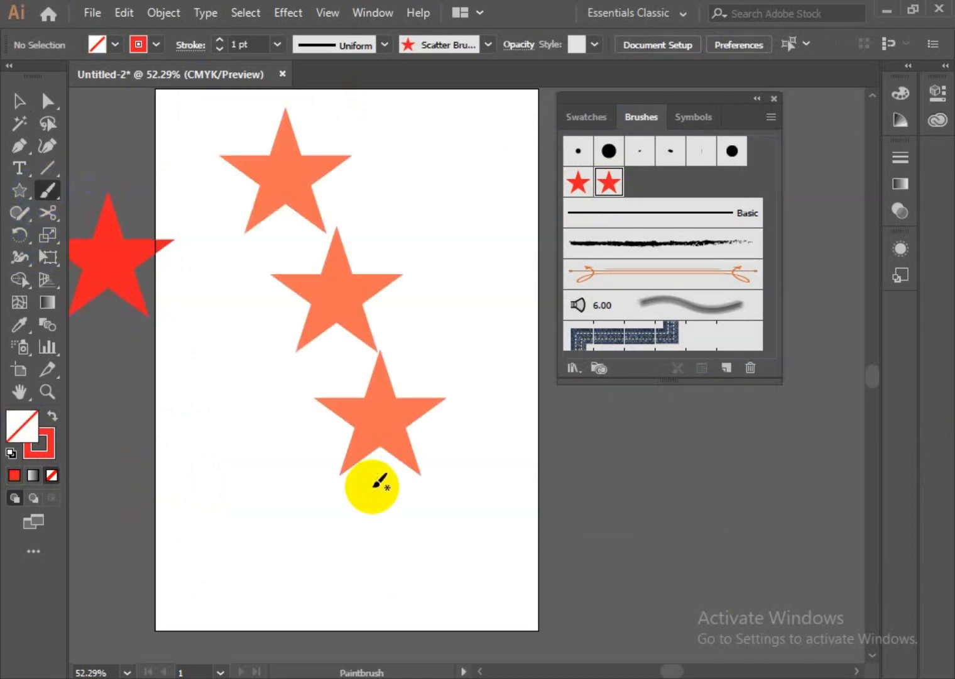
# Set the stroke colour to dark red and paint another diagonal star stroke overlapping the first
pyautogui.click(146, 46)
pyautogui.click(91, 89)
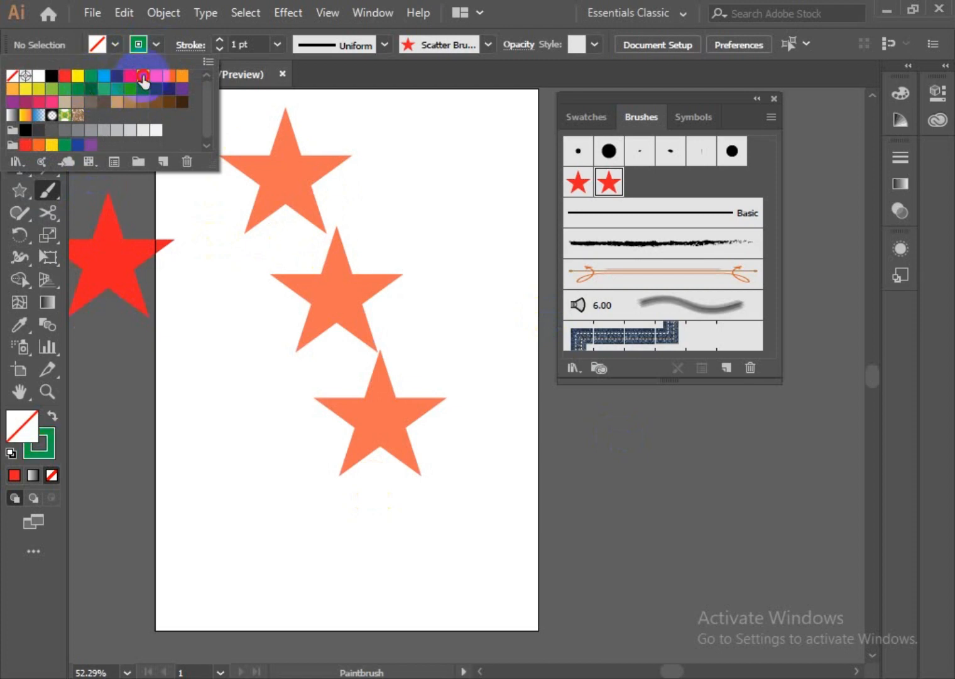
pyautogui.click(143, 75)
pyautogui.click(219, 208)
pyautogui.moveTo(198, 142)
pyautogui.mouseDown()
pyautogui.moveTo(351, 372)
pyautogui.moveTo(418, 511)
pyautogui.mouseUp()
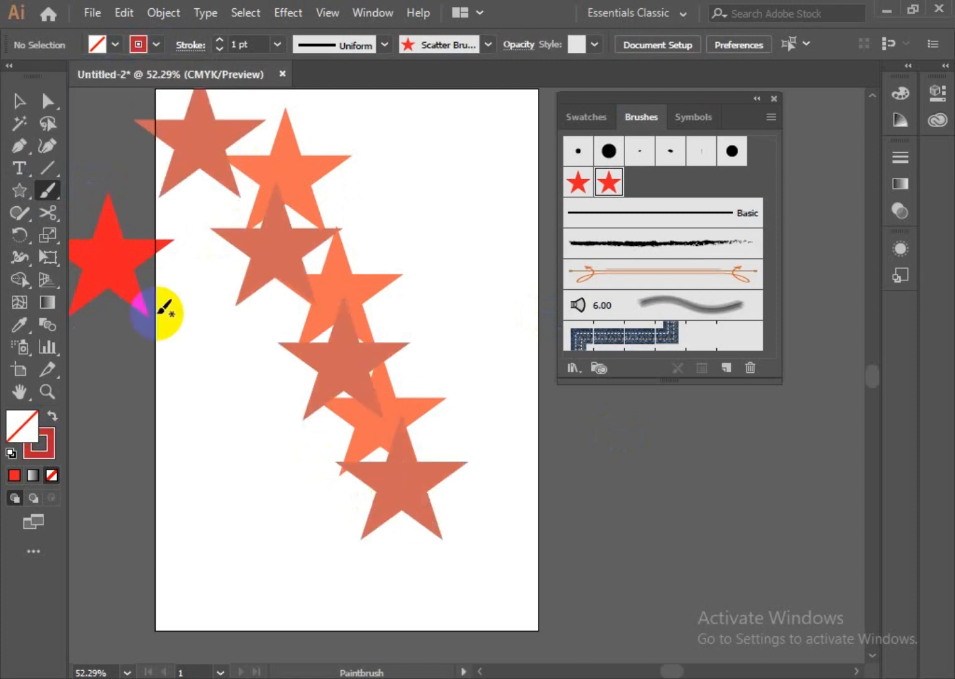
# Select both painted star strokes and recolour their stroke light blue
pyautogui.click(14, 92)
pyautogui.moveTo(426, 139)
pyautogui.mouseDown()
pyautogui.moveTo(300, 474)
pyautogui.moveTo(158, 132)
pyautogui.mouseUp()
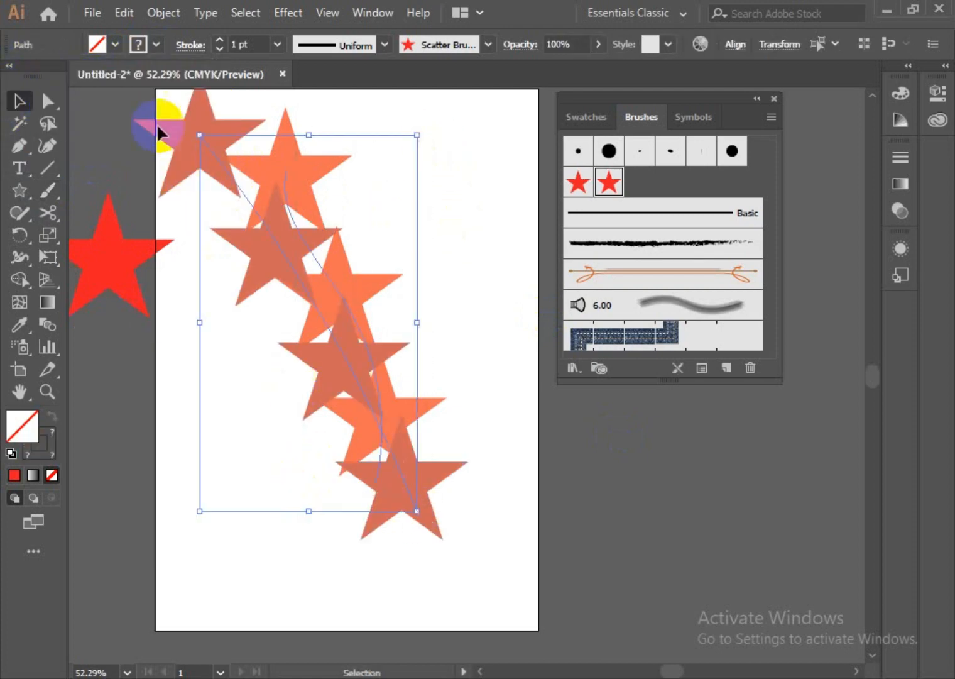
pyautogui.click(140, 44)
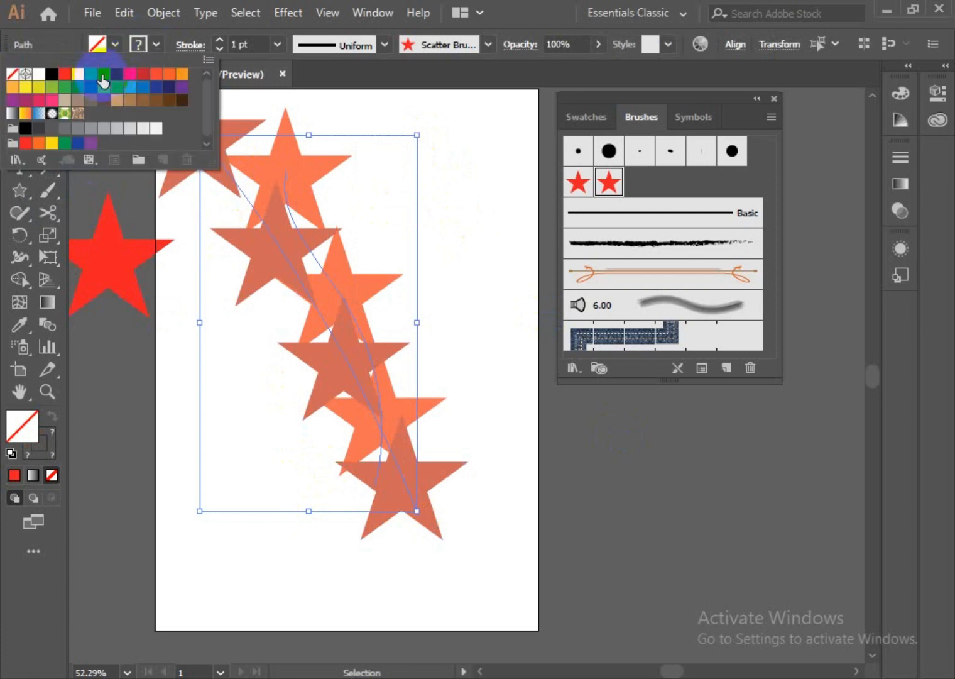
pyautogui.click(104, 76)
pyautogui.click(487, 250)
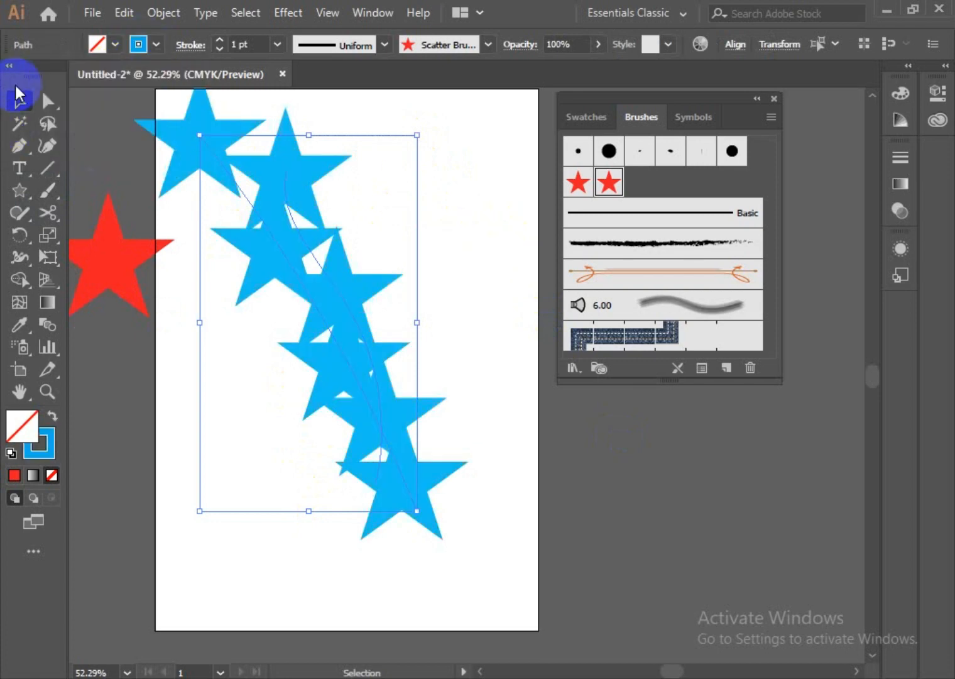
# Delete the blue star strokes together with the original red star beside the artboard
pyautogui.moveTo(500, 175); pyautogui.dragTo(150, 465)
pyautogui.press('Delete')
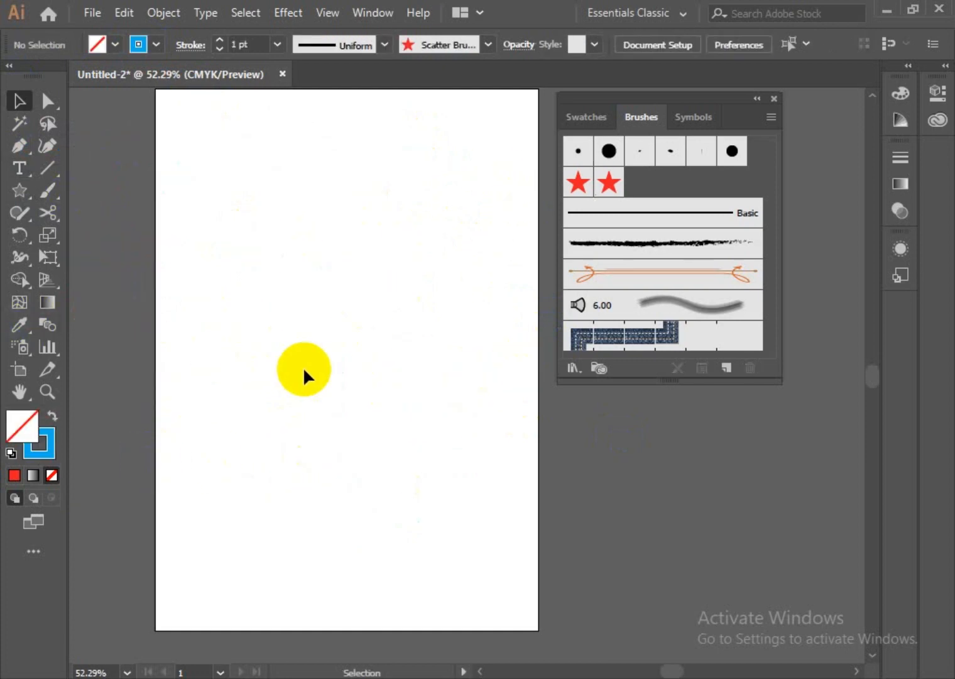
# Draw a vertical straight line in the upper middle of the artboard with the Line Segment tool
pyautogui.click(47, 167)
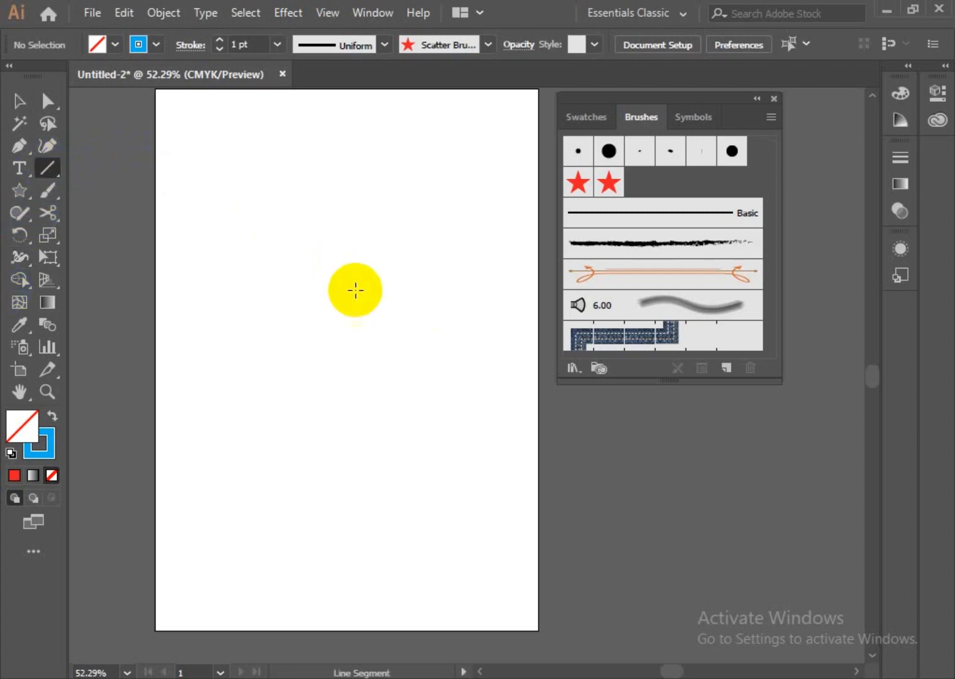
pyautogui.moveTo(333, 204); pyautogui.dragTo(333, 204)
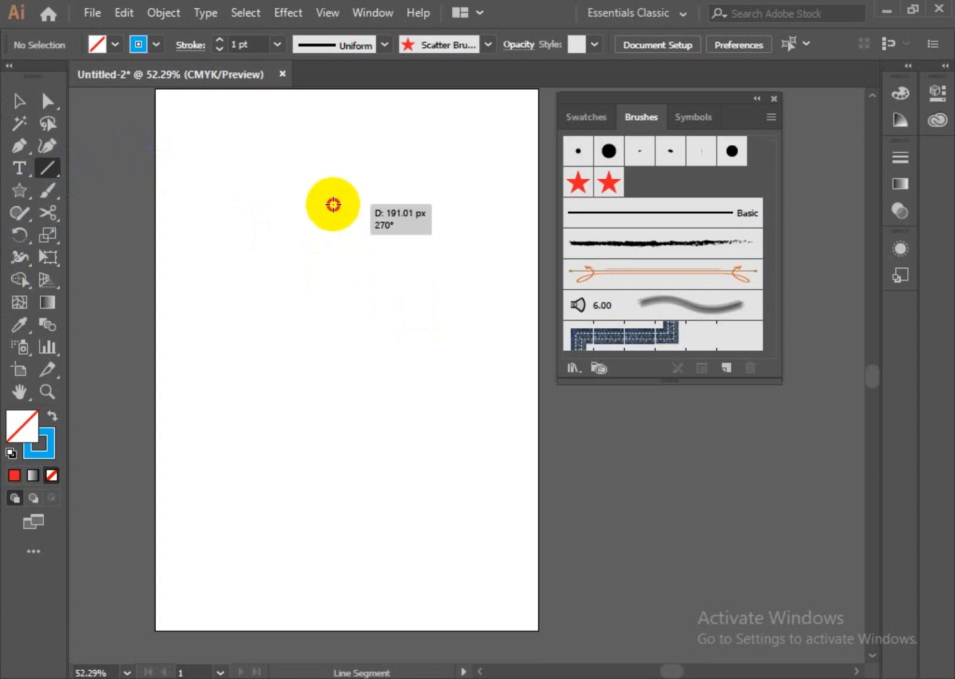
pyautogui.moveTo(333, 204); pyautogui.dragTo(333, 367)
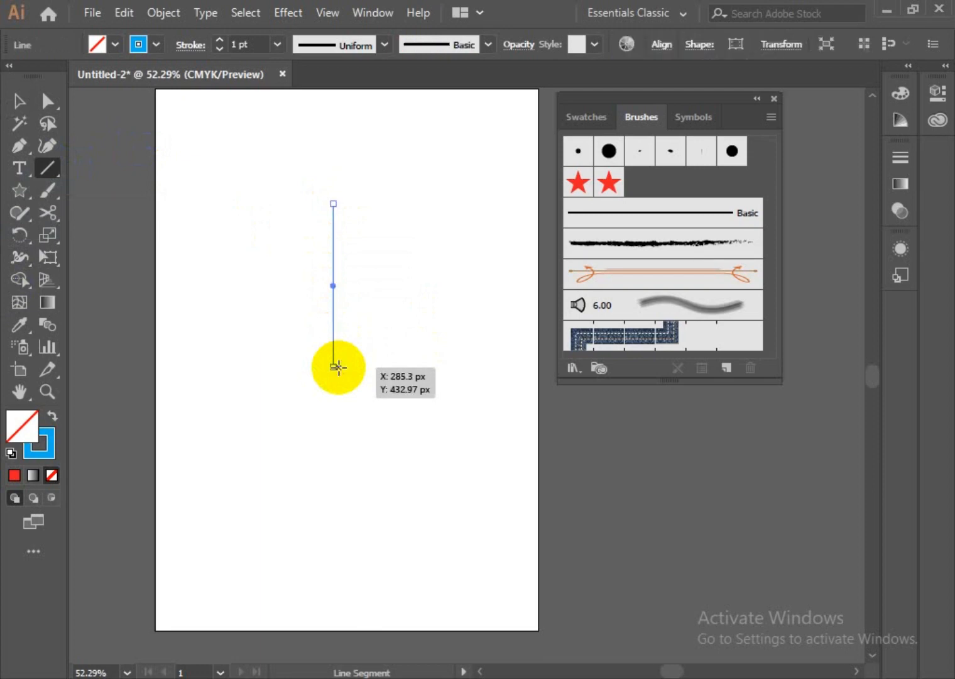
# Give the vertical line a black stroke with a weight of 6 pt
pyautogui.click(139, 44)
pyautogui.click(51, 74)
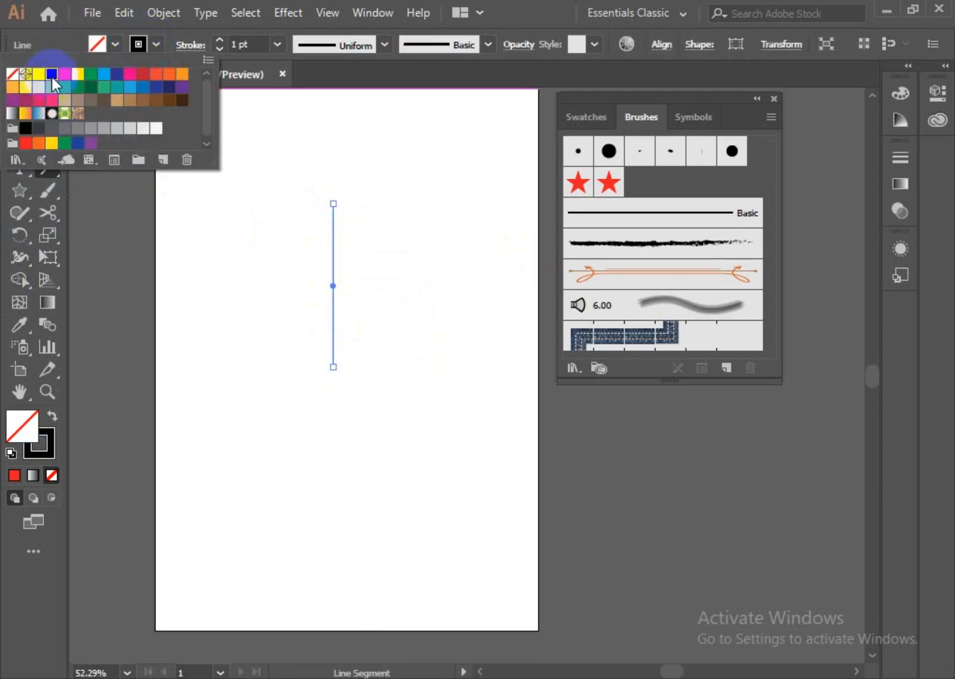
pyautogui.click(277, 44)
pyautogui.click(296, 204)
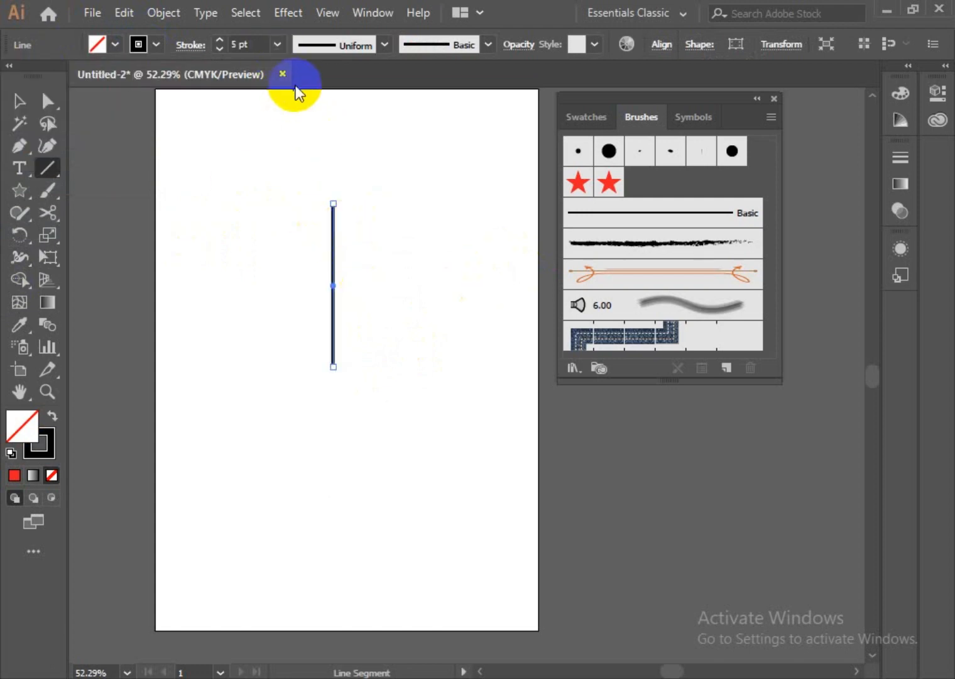
pyautogui.click(277, 44)
pyautogui.click(304, 224)
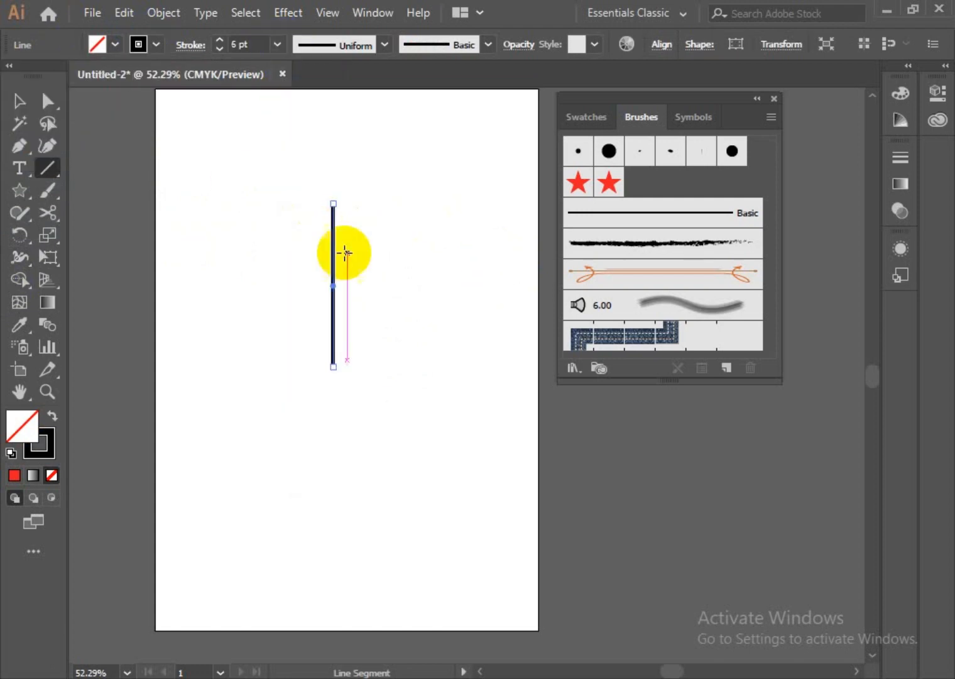
# Apply the triangular tapered width profile to the line and rotate it 180° so the thick end points down
pyautogui.click(385, 42)
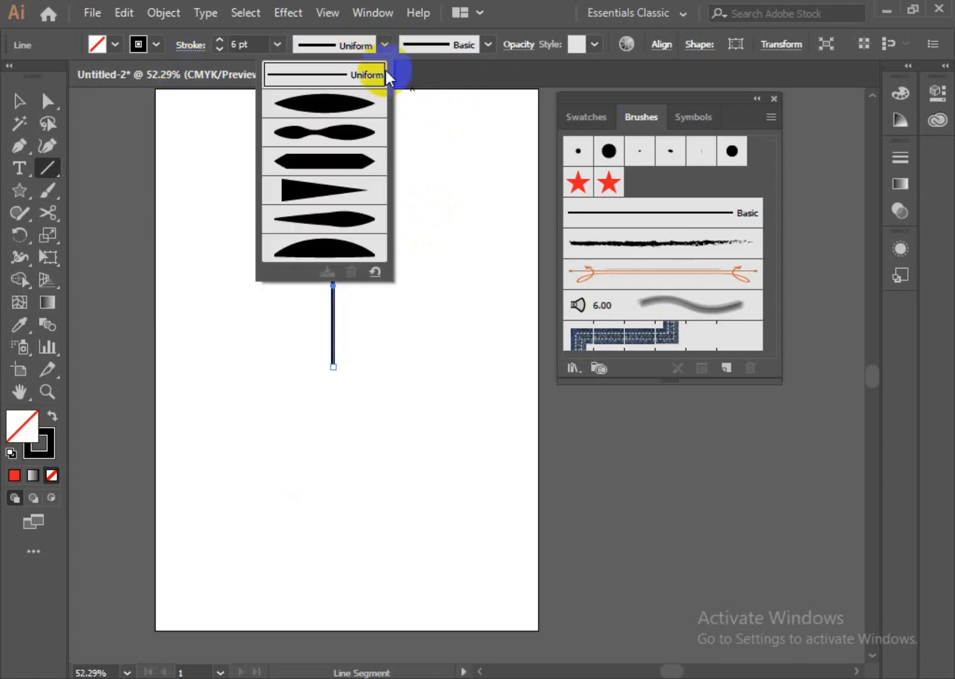
pyautogui.click(306, 196)
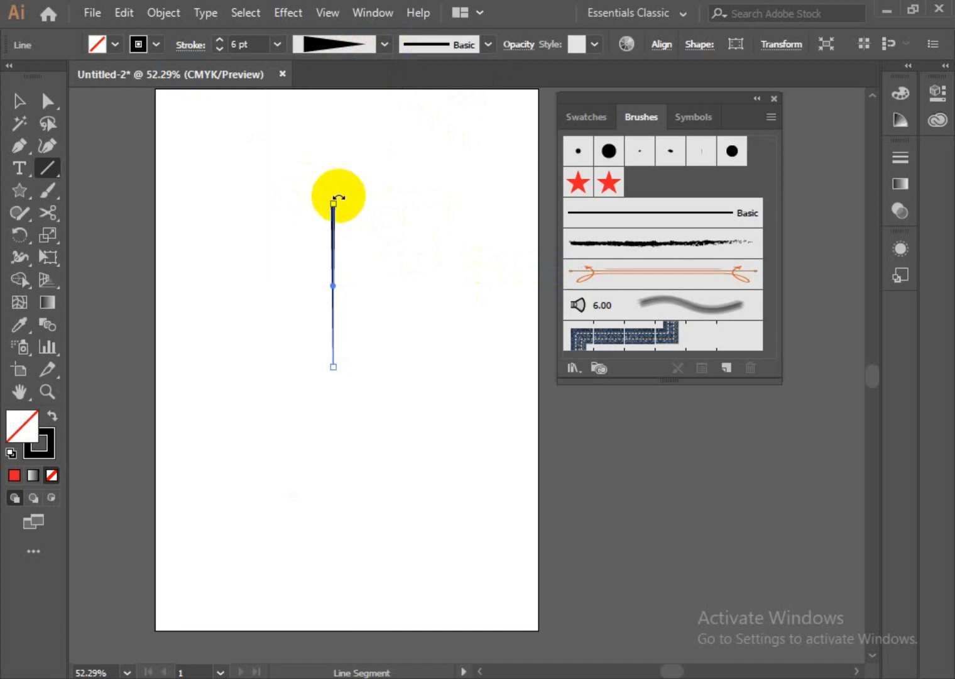
pyautogui.moveTo(339, 197); pyautogui.dragTo(362, 412)
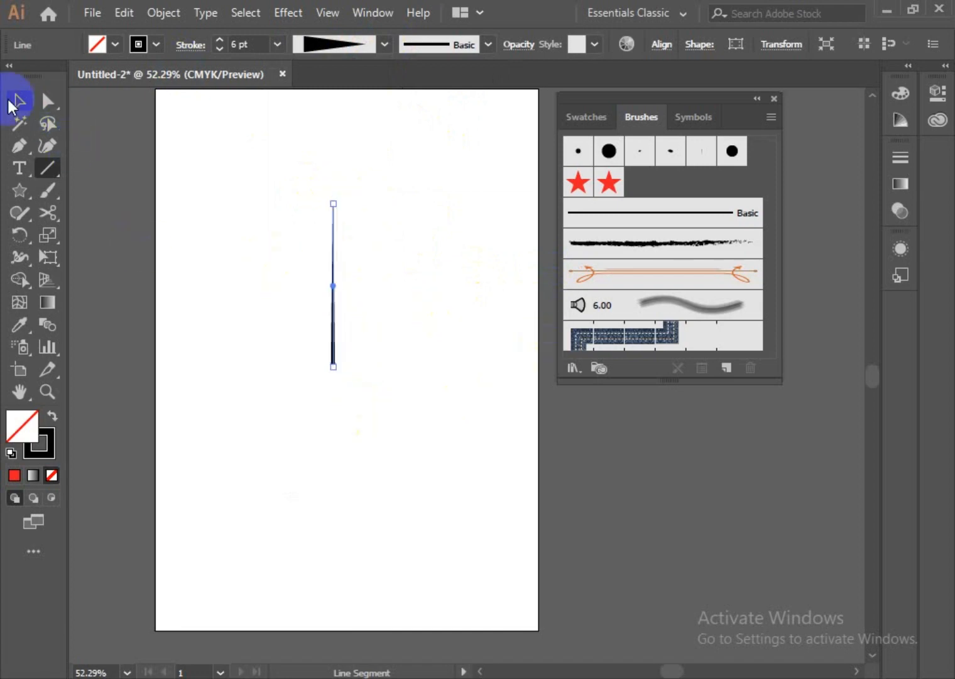
# Select the tapered line and set its stroke weight to 7 pt
pyautogui.click(17, 103)
pyautogui.click(390, 317)
pyautogui.moveTo(386, 203); pyautogui.dragTo(258, 518)
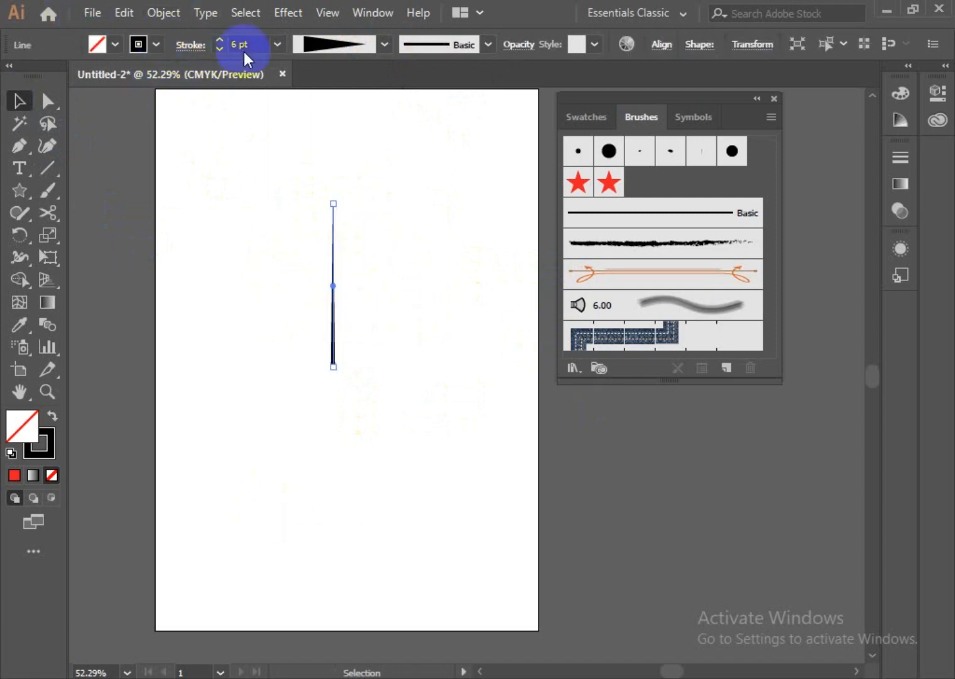
pyautogui.click(282, 44)
pyautogui.click(297, 246)
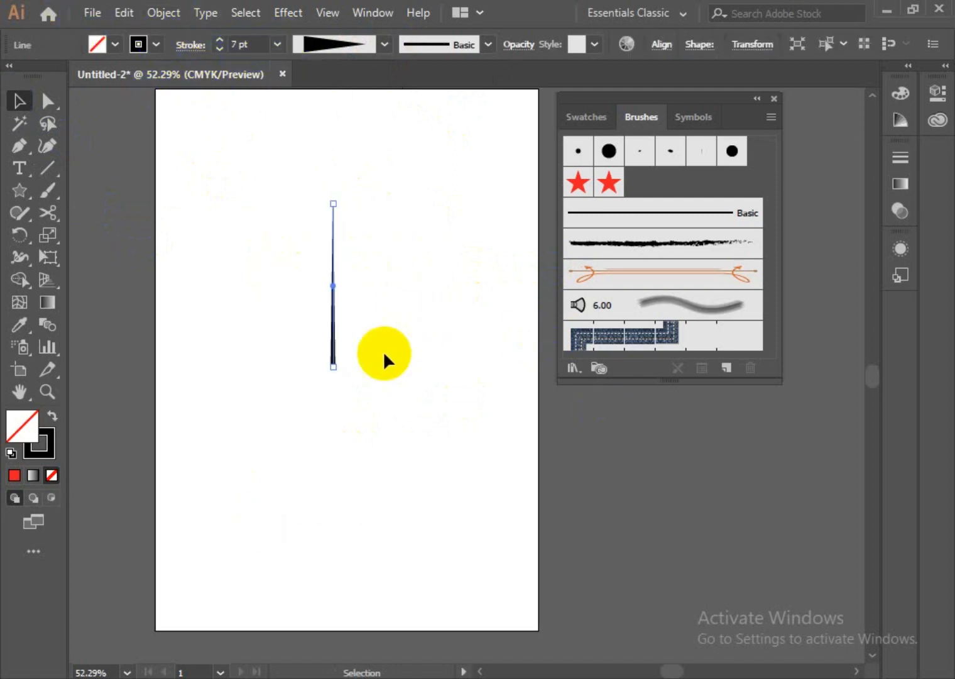
# Expand the appearance of the selected tapered line into a filled shape
pyautogui.click(383, 351)
pyautogui.moveTo(395, 184); pyautogui.dragTo(275, 410)
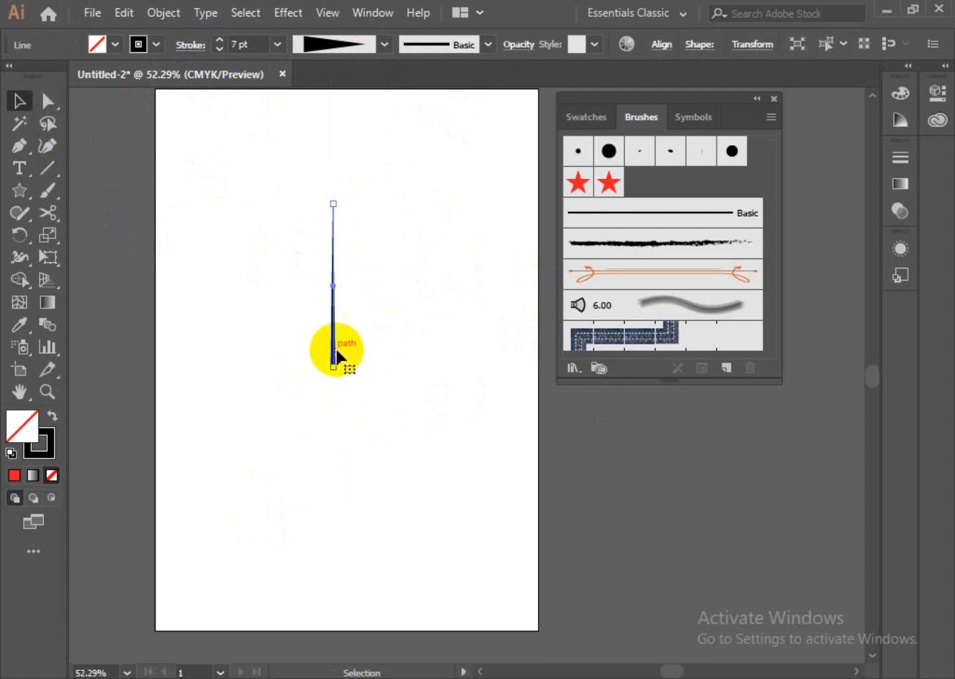
pyautogui.moveTo(333, 363)
pyautogui.mouseDown()
pyautogui.moveTo(338, 310)
pyautogui.moveTo(336, 366)
pyautogui.mouseUp()
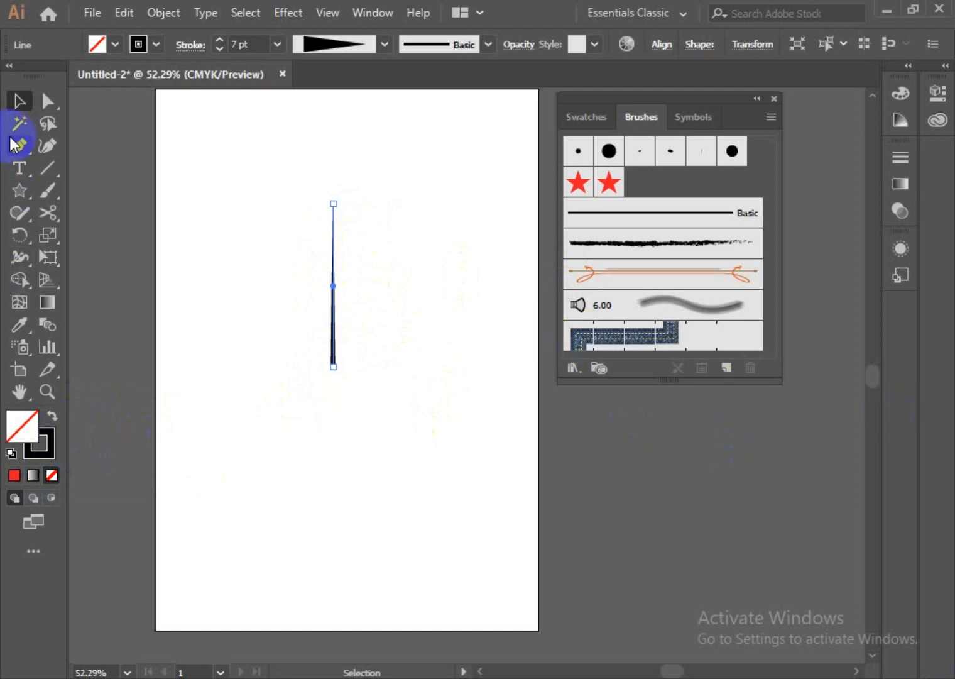
pyautogui.click(161, 13)
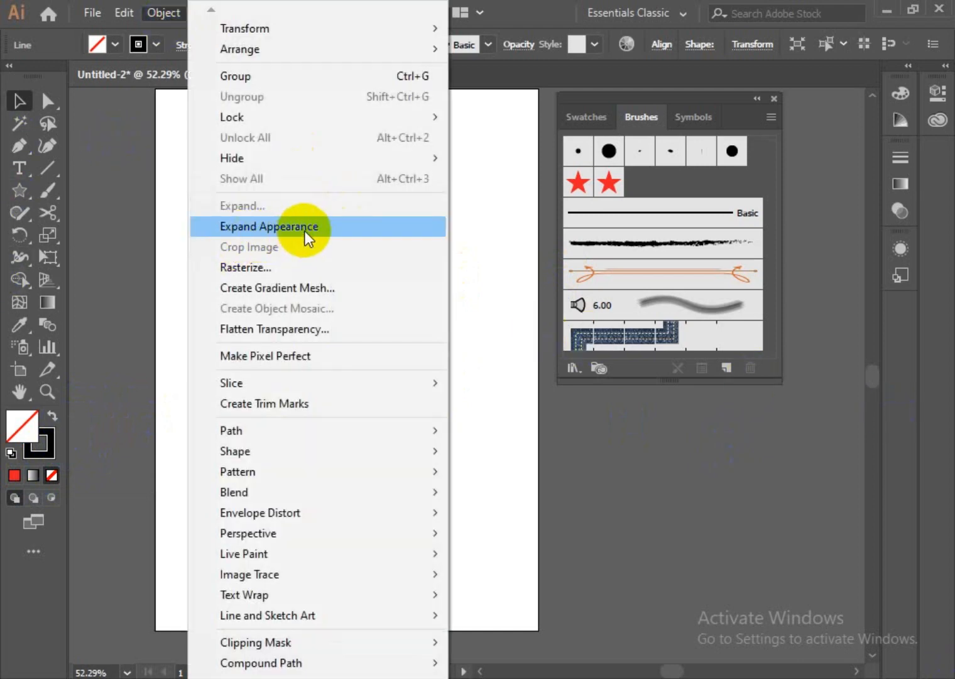
pyautogui.click(304, 231)
pyautogui.click(165, 14)
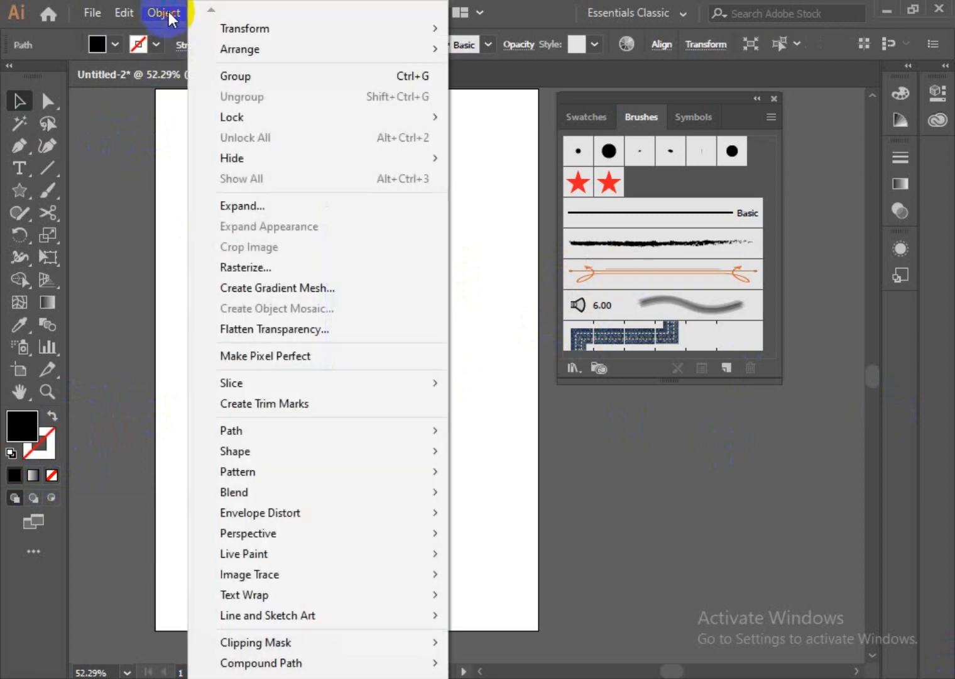
pyautogui.click(253, 206)
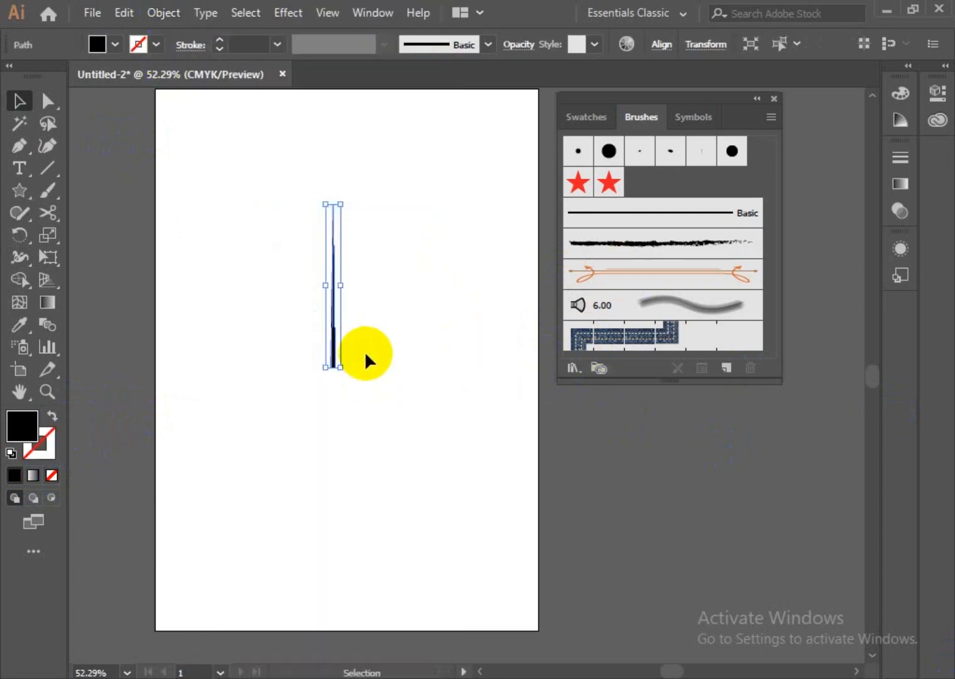
# Widen the expanded tapered shape slightly and move it down to the middle of the artboard
pyautogui.click(395, 223)
pyautogui.moveTo(395, 223); pyautogui.dragTo(310, 422)
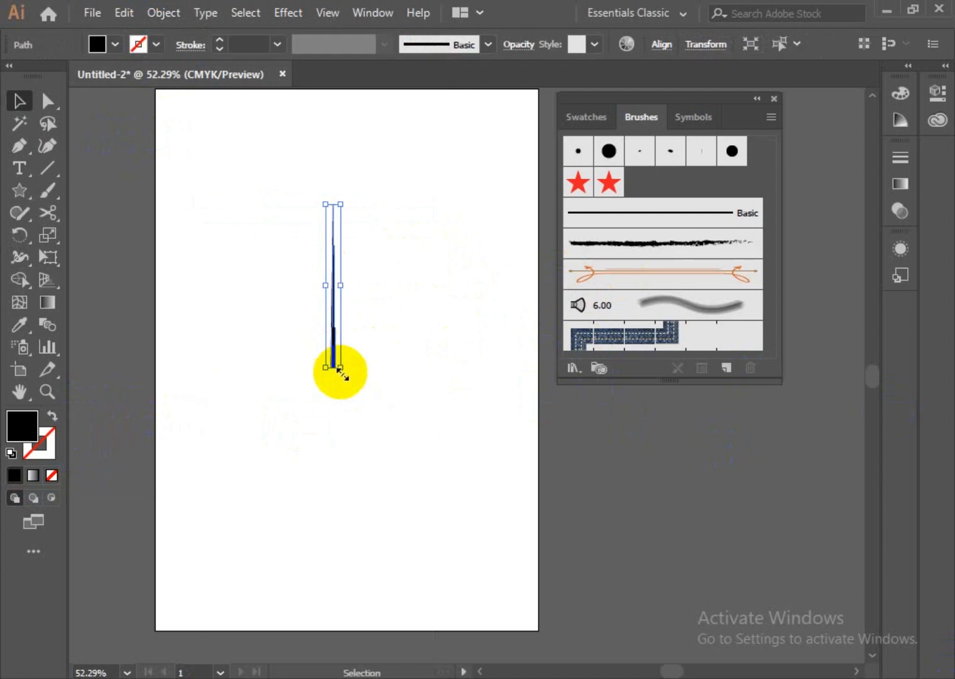
pyautogui.moveTo(340, 367)
pyautogui.mouseDown()
pyautogui.moveTo(340, 314)
pyautogui.moveTo(348, 368)
pyautogui.mouseUp()
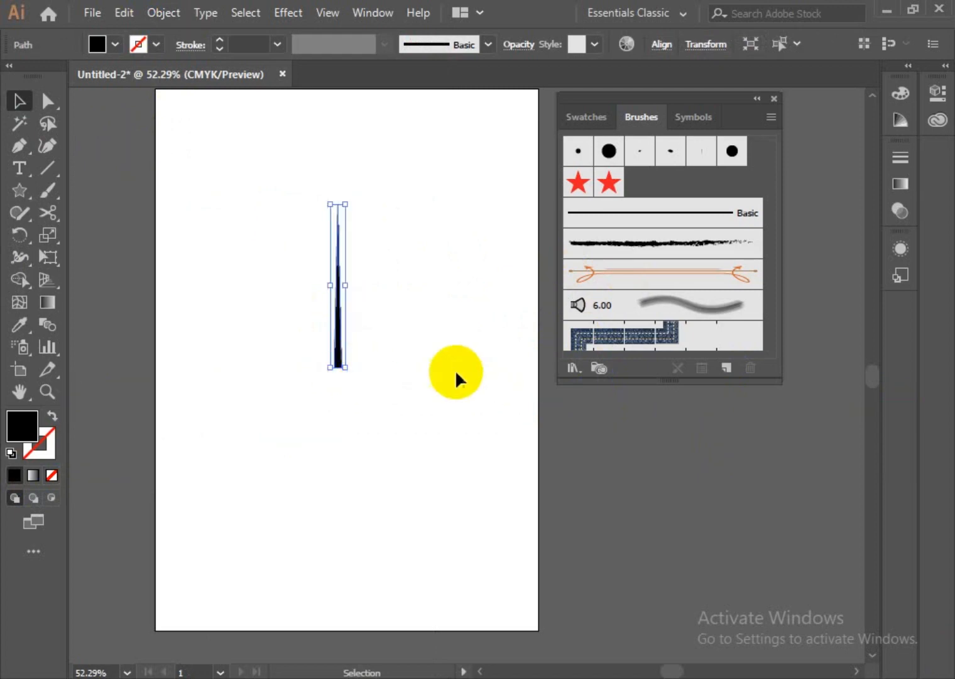
pyautogui.click(455, 375)
pyautogui.moveTo(337, 328); pyautogui.dragTo(358, 443)
pyautogui.click(397, 437)
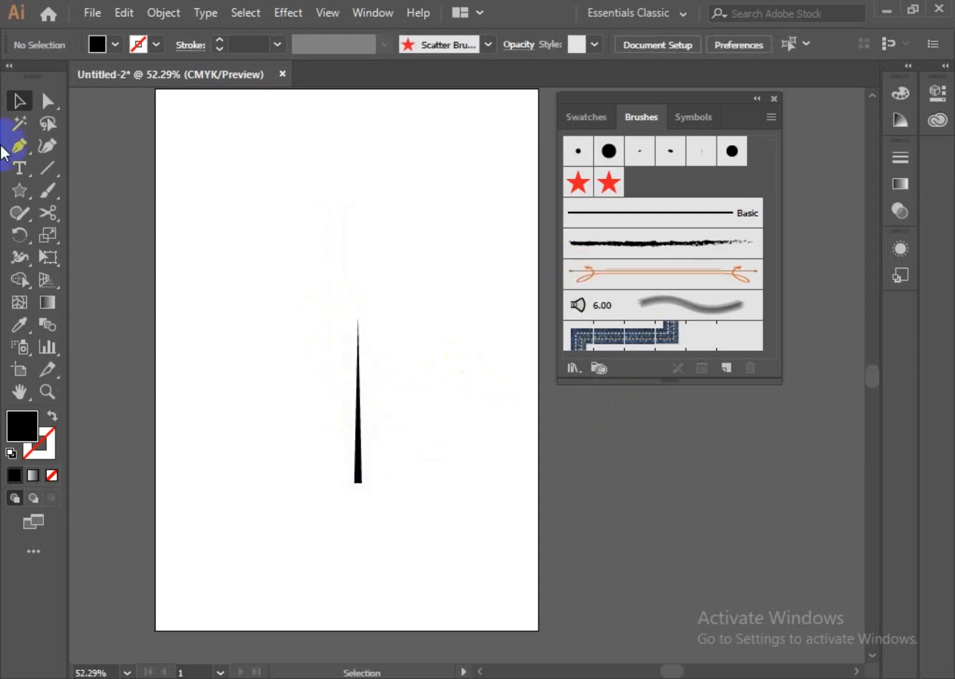
# Draw a narrow, upright black ellipse to the left of the tapered shape with the Ellipse tool
pyautogui.click(21, 185)
pyautogui.click(95, 244)
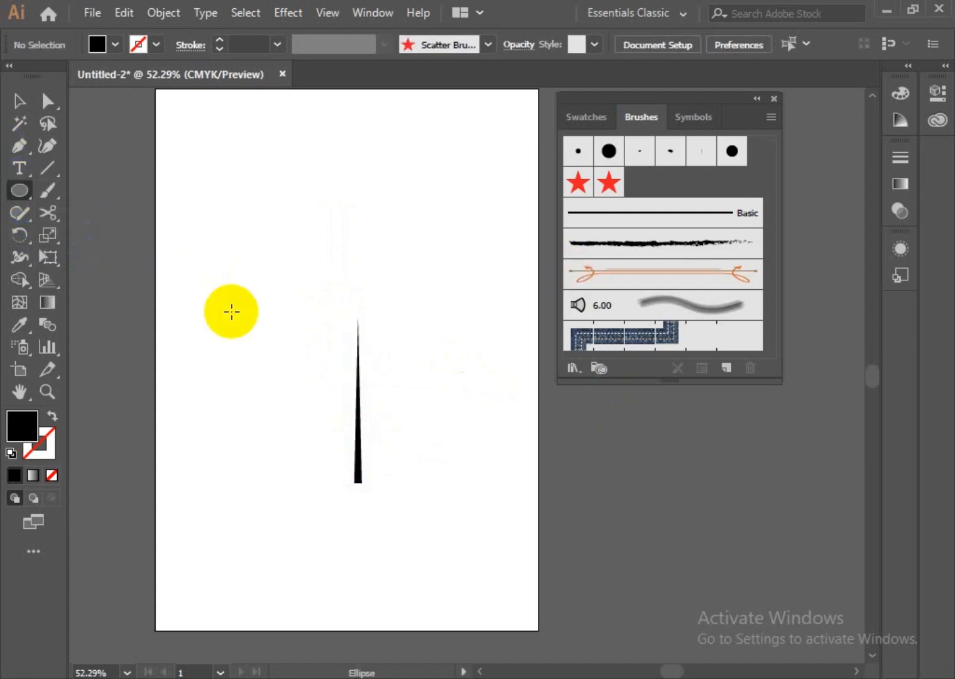
pyautogui.moveTo(233, 292); pyautogui.dragTo(273, 382)
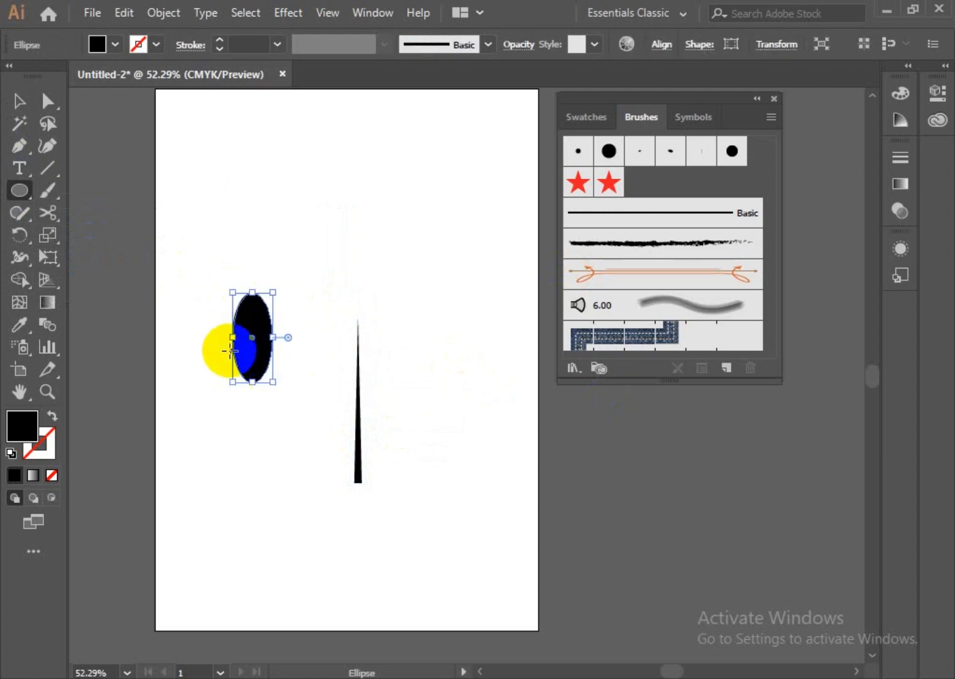
# Convert the ellipse's top and bottom anchor points to sharp corners to form a pointed leaf
pyautogui.click(21, 146)
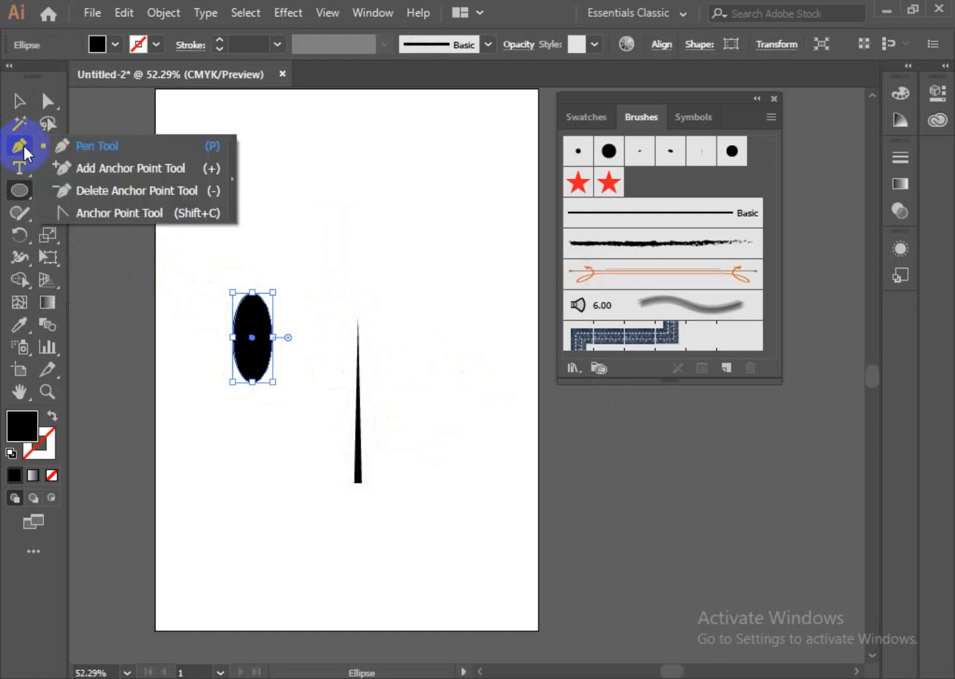
pyautogui.click(105, 210)
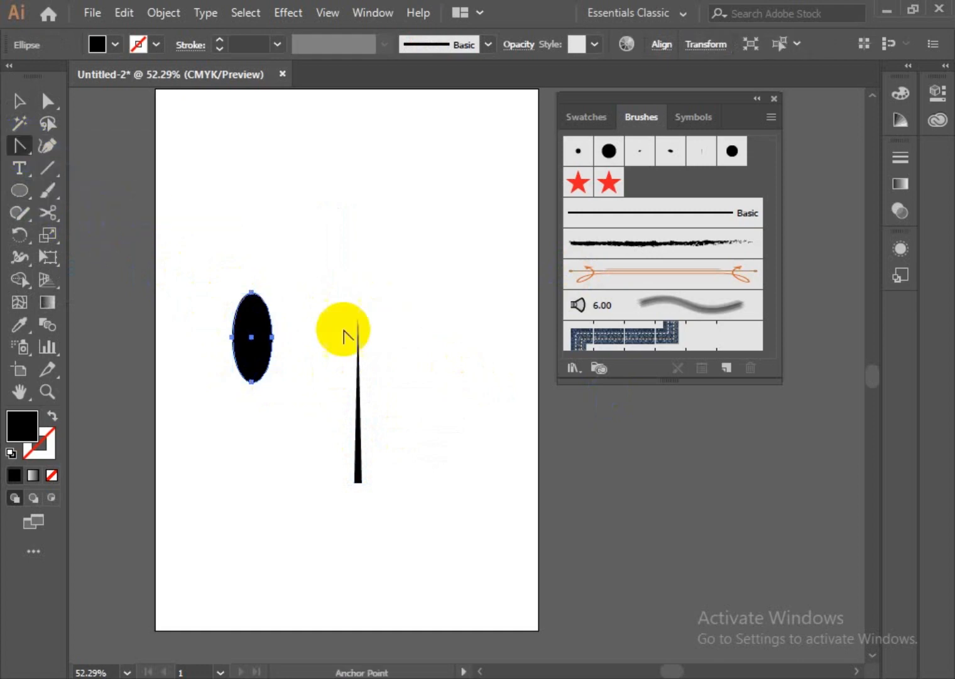
pyautogui.click(252, 294)
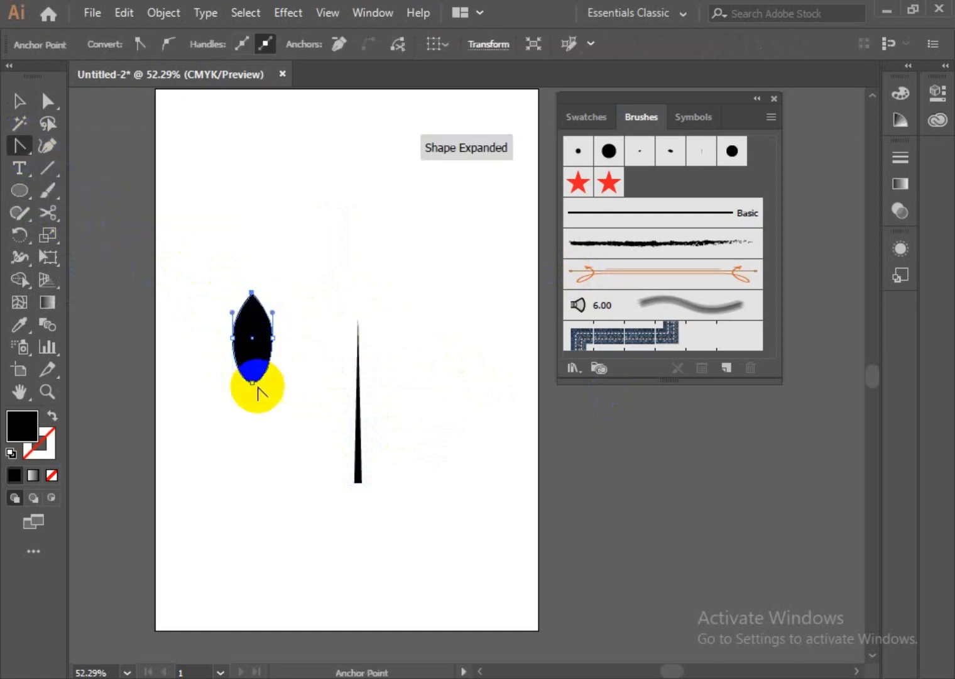
pyautogui.click(252, 382)
pyautogui.click(19, 101)
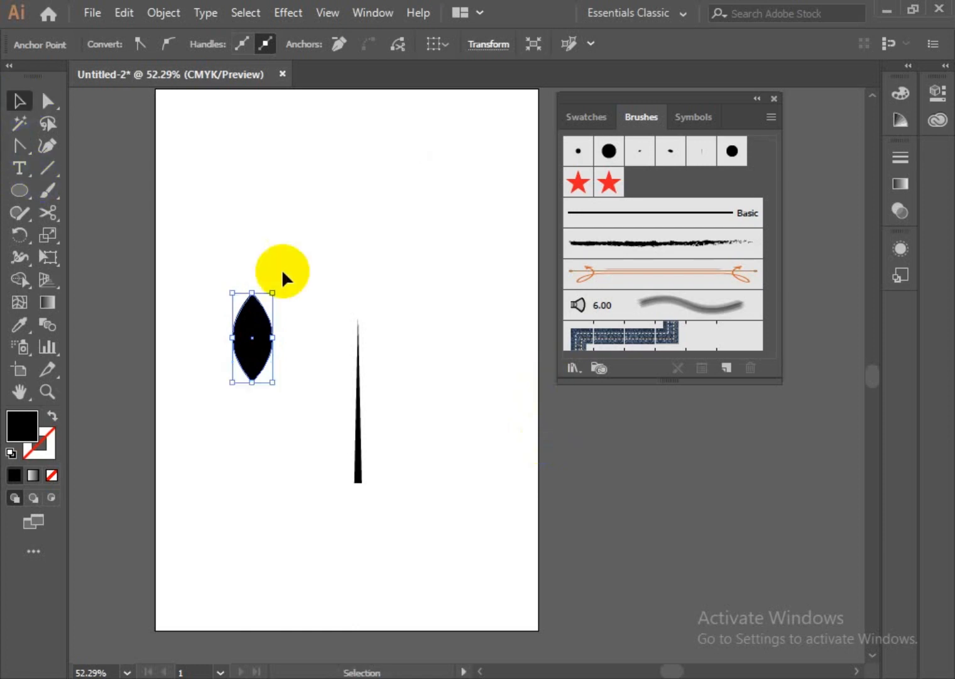
pyautogui.click(279, 420)
# Move the leaf beside the stem's base, scale it down and tilt it so its lower tip points toward the stem
pyautogui.click(247, 356)
pyautogui.moveTo(247, 356); pyautogui.dragTo(312, 463)
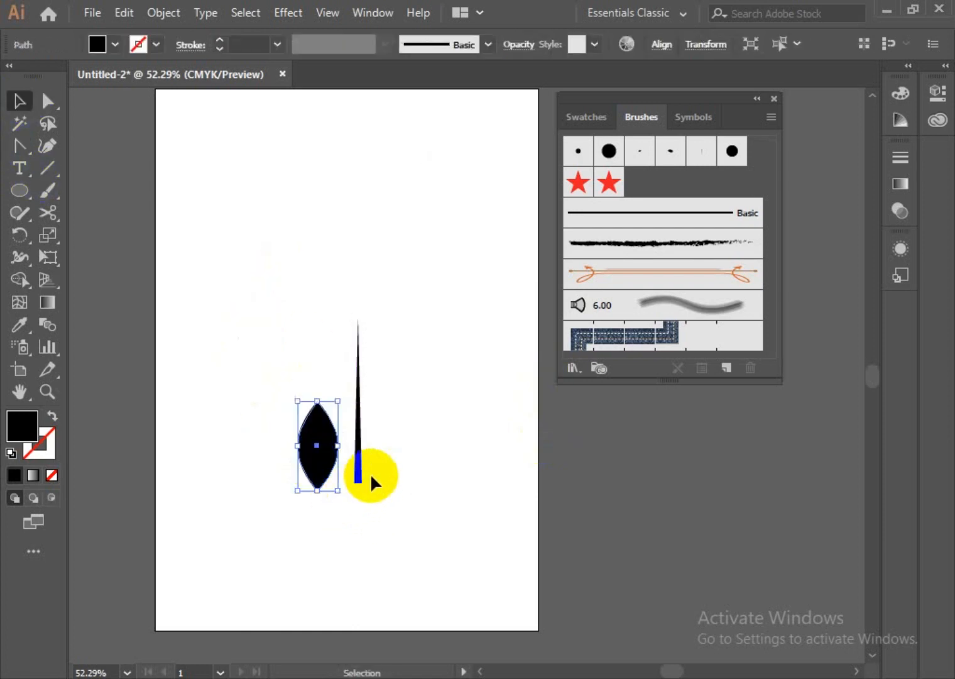
pyautogui.scroll(1, 371, 476)
pyautogui.scroll(1, 369, 472)
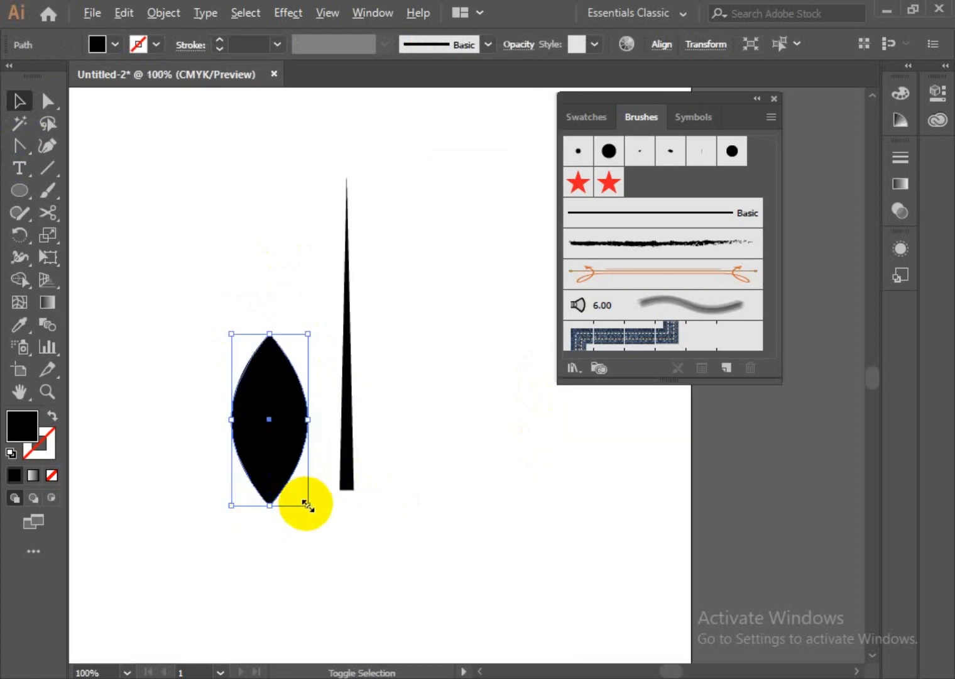
pyautogui.moveTo(307, 505); pyautogui.dragTo(341, 484)
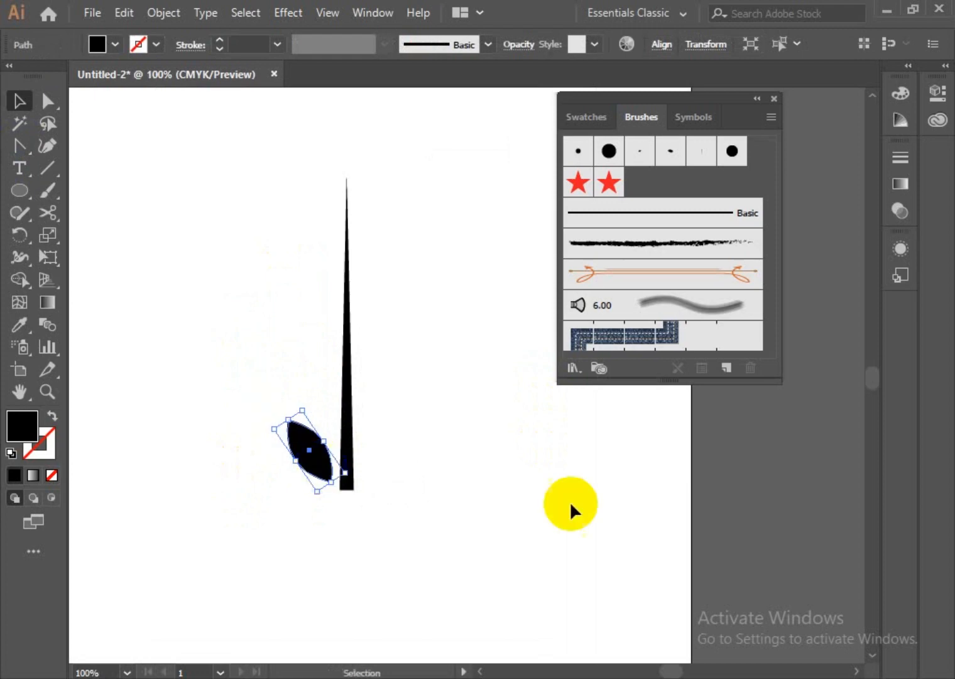
pyautogui.click(463, 469)
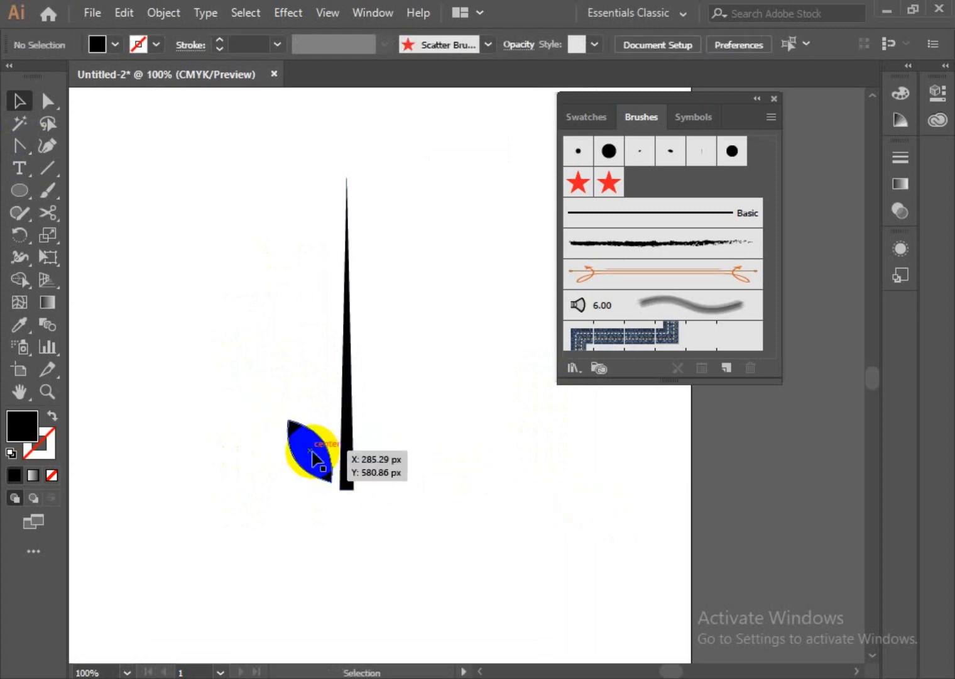
# Duplicate the leaf straight up by about 51 px and repeat the copy to build a column of six leaves
pyautogui.moveTo(312, 457); pyautogui.dragTo(314, 391)
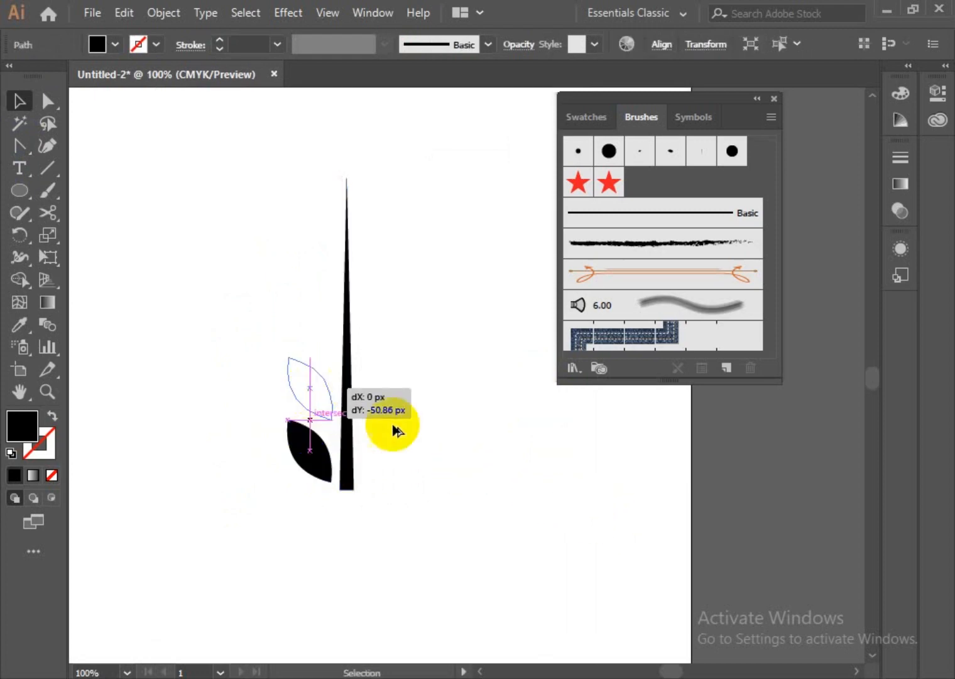
pyautogui.press('a')
pyautogui.hotkey('ctrl', 'd')
pyautogui.hotkey('ctrl', 'd')
pyautogui.hotkey('ctrl', 'd')
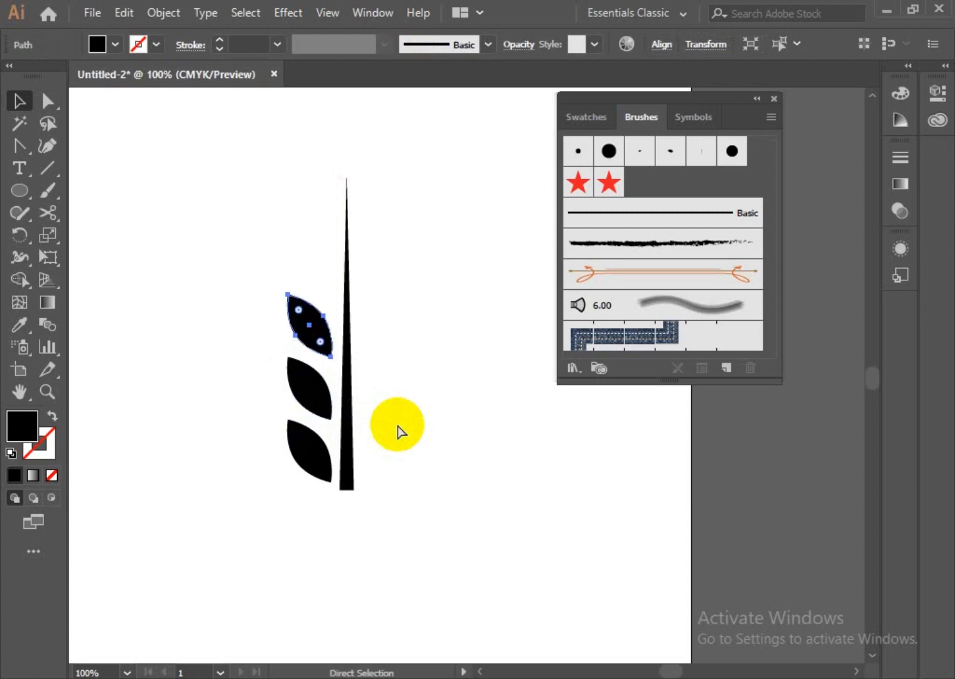
pyautogui.hotkey('ctrl', 'd')
pyautogui.press('v')
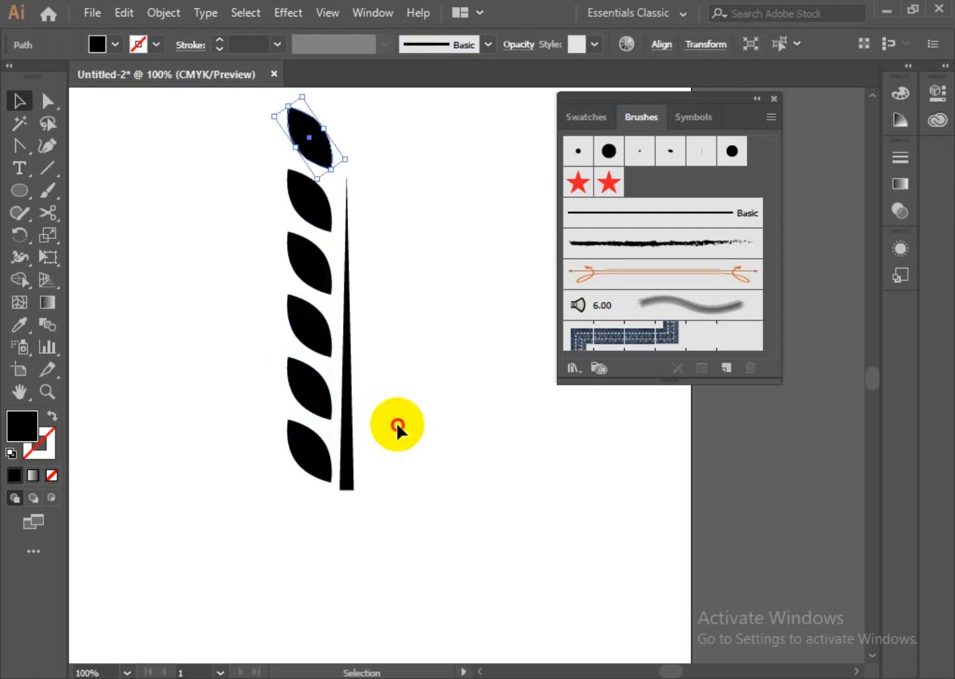
pyautogui.click(396, 425)
# Shrink the second and third leaves from the bottom and place them progressively closer to the stem
pyautogui.scroll(3, 450, 437)
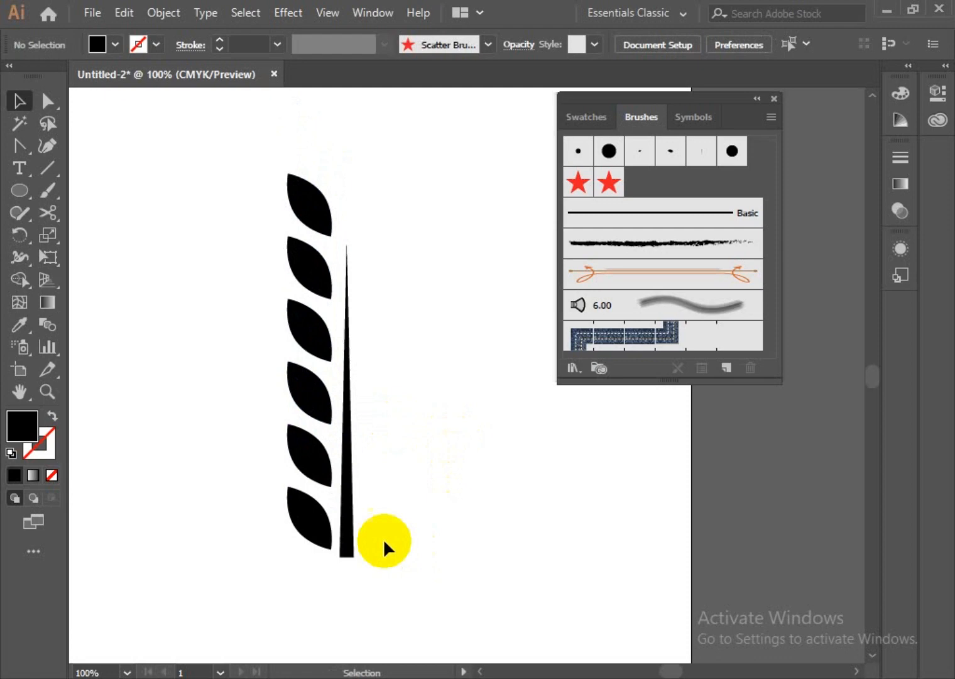
pyautogui.click(307, 462)
pyautogui.moveTo(349, 480); pyautogui.dragTo(326, 426)
pyautogui.click(429, 454)
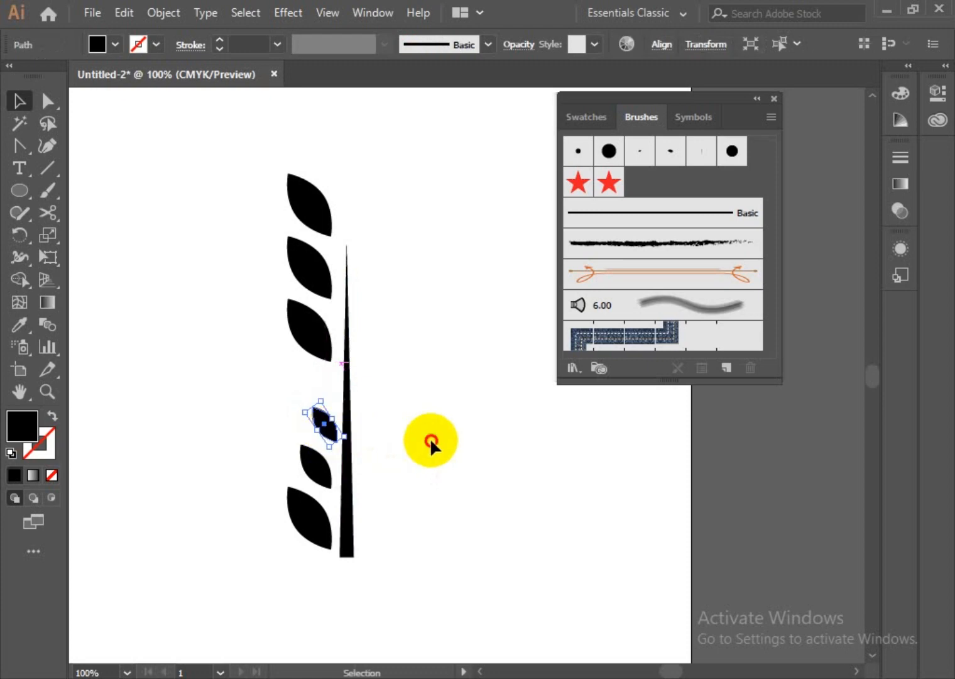
pyautogui.click(428, 438)
pyautogui.click(326, 427)
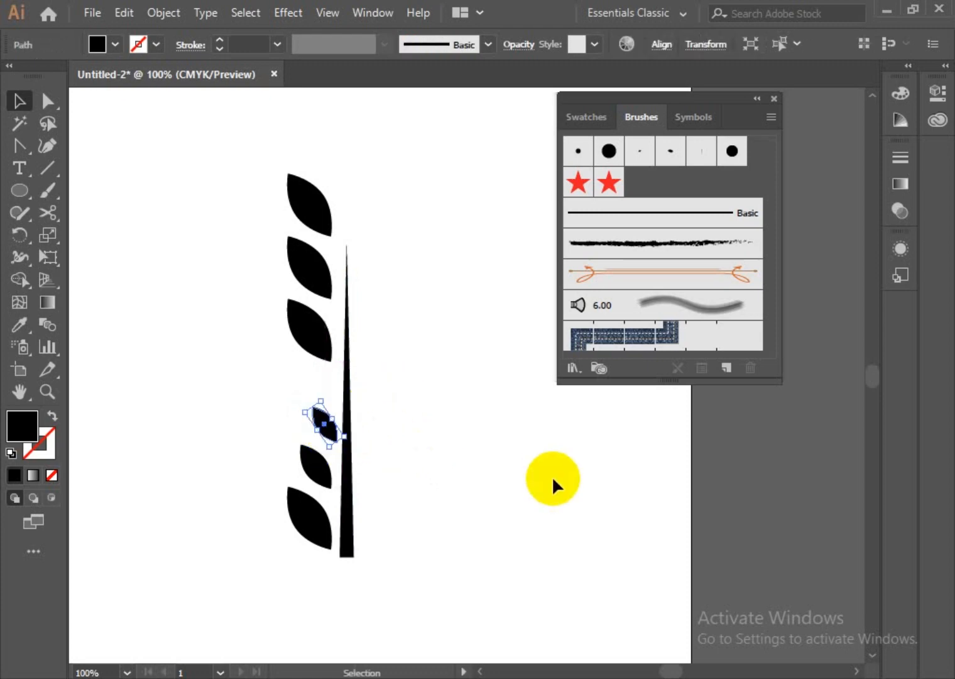
pyautogui.click(553, 481)
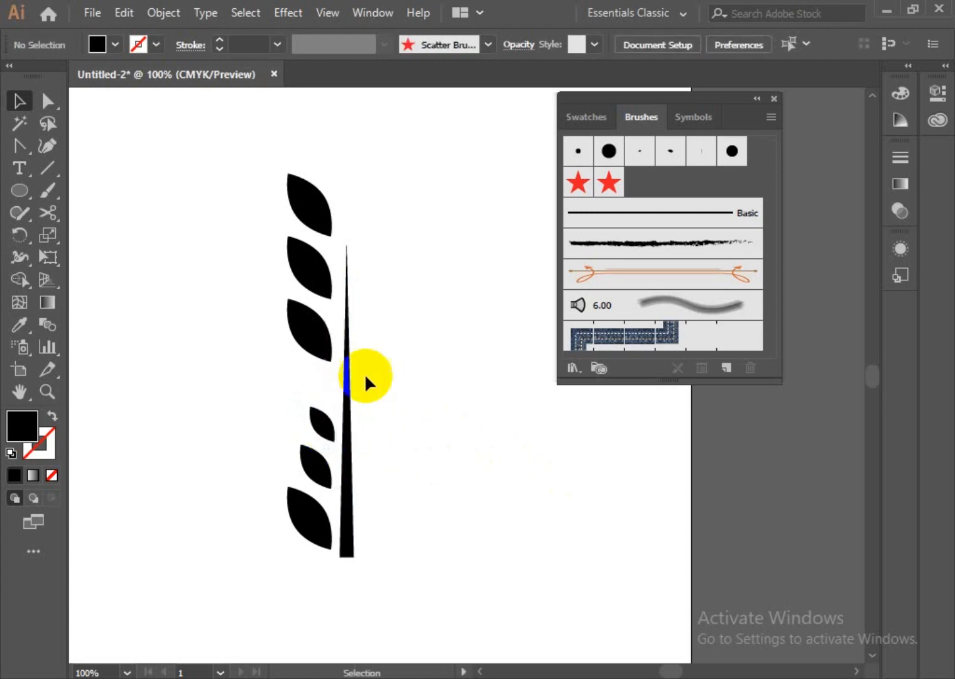
# Lower the fourth leaf from the bottom, nudge it clear of the stem and scale it down to a small leaf
pyautogui.moveTo(314, 342); pyautogui.dragTo(346, 393)
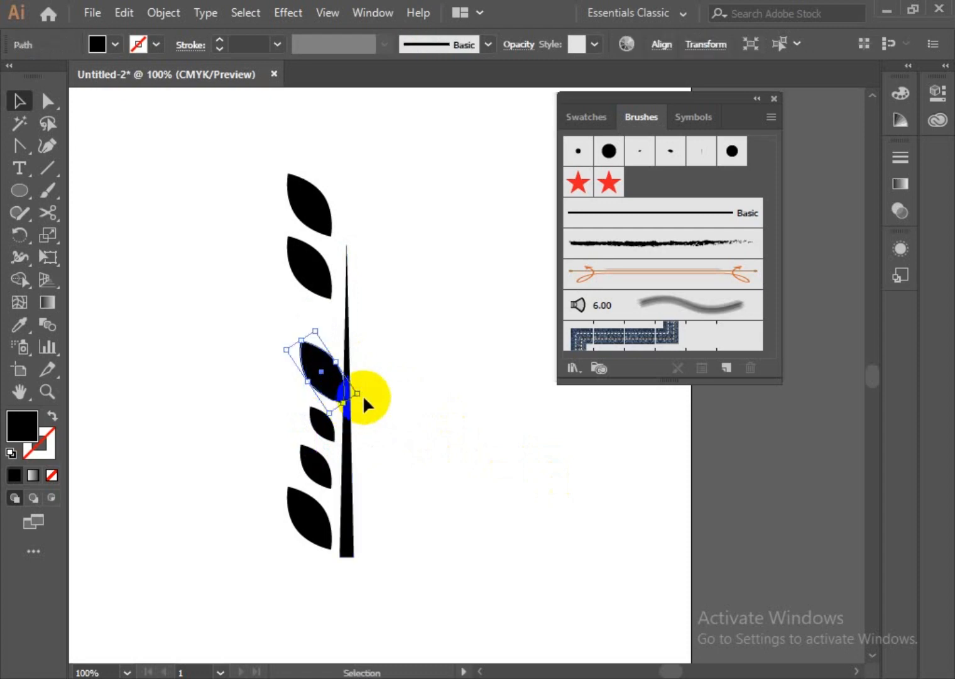
pyautogui.press('Left')
pyautogui.press('Left')
pyautogui.press('Left')
pyautogui.press('Left')
pyautogui.press('Left')
pyautogui.press('Left')
pyautogui.press('Left')
pyautogui.press('Left')
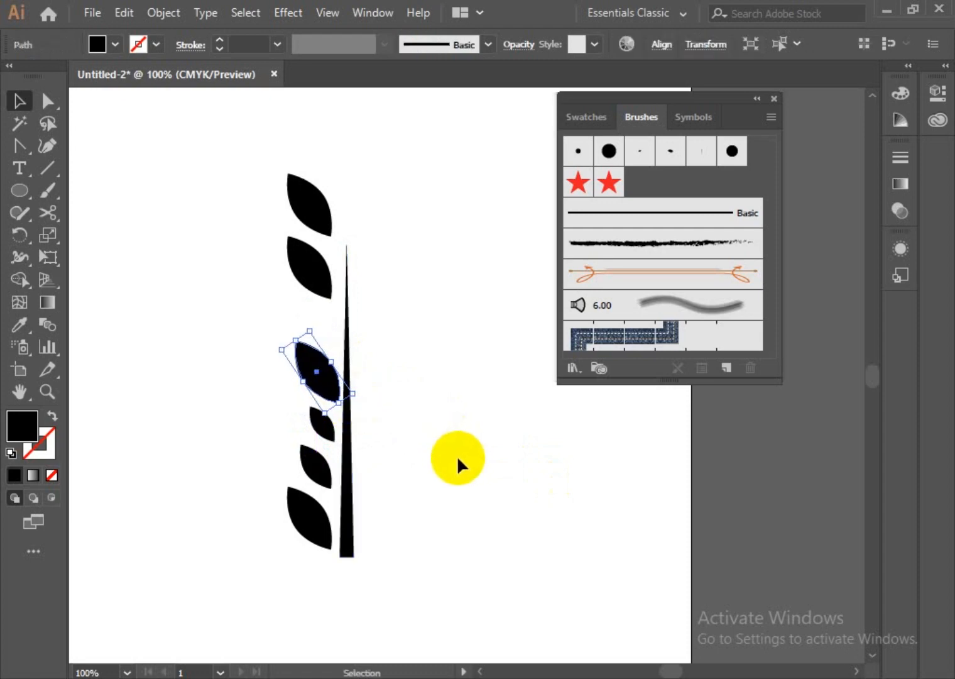
pyautogui.press('Left')
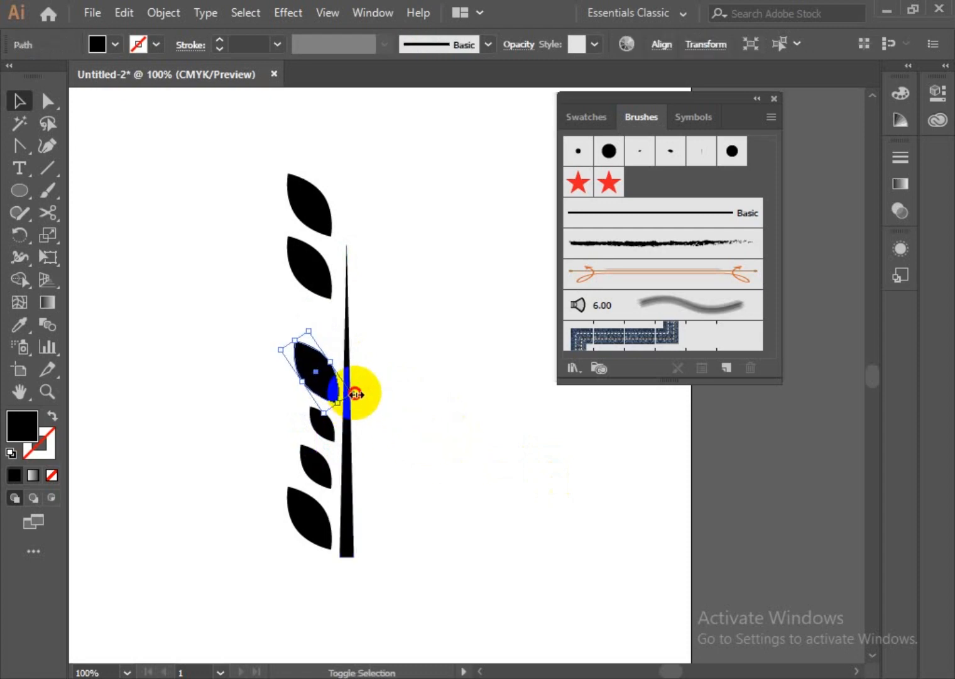
pyautogui.moveTo(356, 394); pyautogui.dragTo(326, 390)
pyautogui.click(403, 424)
# Move the two uppermost leaves down along the stem and shrink them so the leaves taper toward the top
pyautogui.click(394, 358)
pyautogui.moveTo(329, 278); pyautogui.dragTo(330, 354)
pyautogui.click(353, 347)
pyautogui.click(412, 390)
pyautogui.moveTo(317, 203); pyautogui.dragTo(335, 332)
pyautogui.click(403, 344)
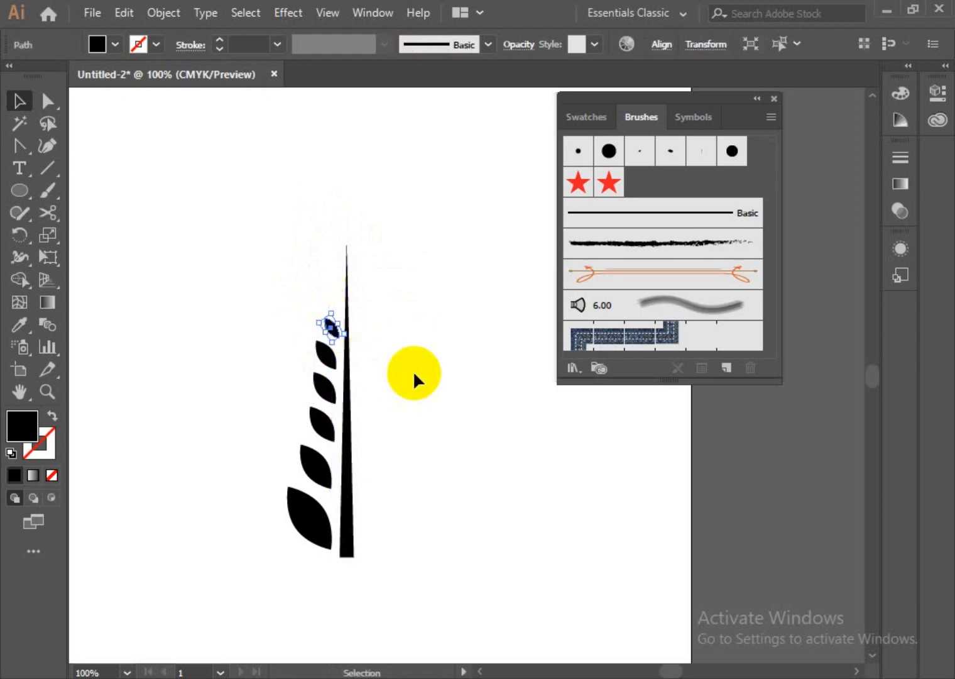
pyautogui.click(417, 376)
# Select all six leaves and move them up together so the smallest sits just below the stem's tip
pyautogui.moveTo(288, 299); pyautogui.dragTo(321, 560)
pyautogui.moveTo(326, 320); pyautogui.dragTo(335, 264)
pyautogui.click(445, 449)
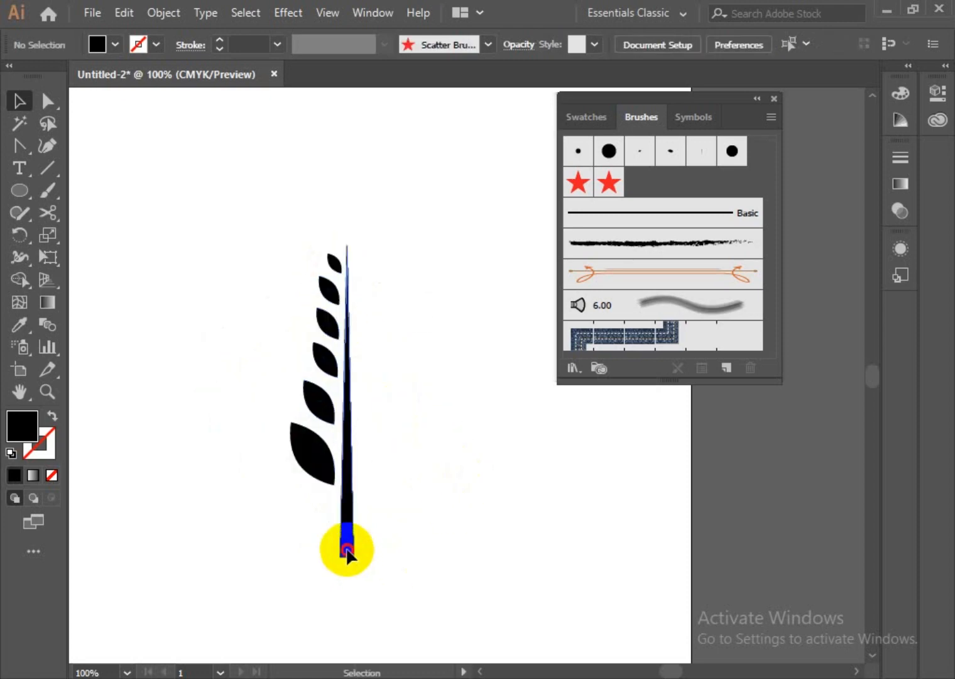
# Shorten the stem from its base so it ends just below the lowest leaf
pyautogui.click(347, 554)
pyautogui.moveTo(346, 556); pyautogui.dragTo(340, 499)
pyautogui.click(450, 524)
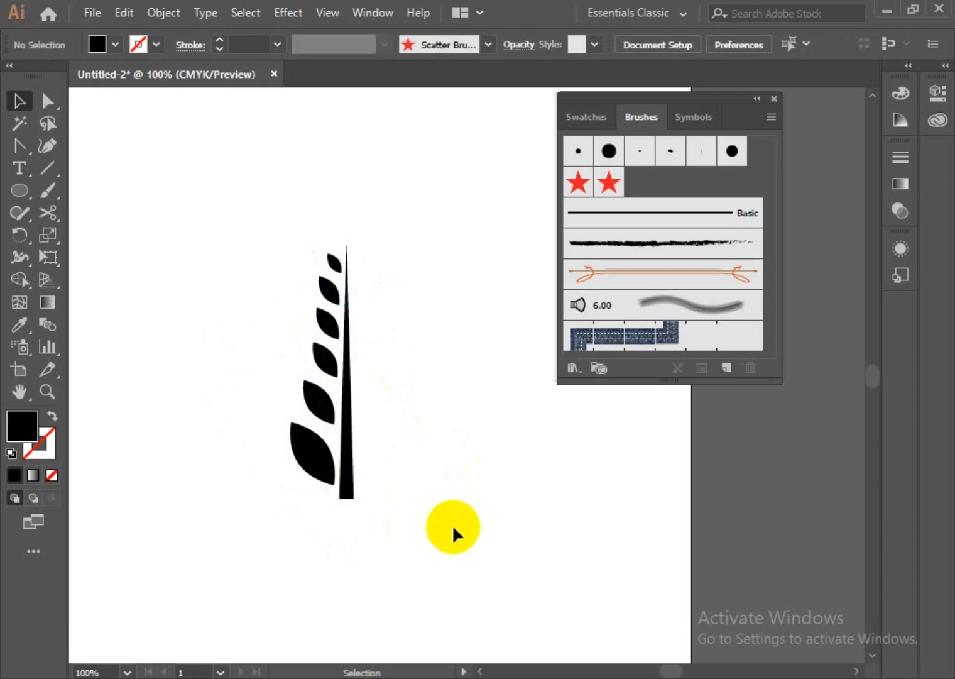
# Resize the lowest leaf to a slightly smaller size and position it against the stem's base
pyautogui.click(314, 466)
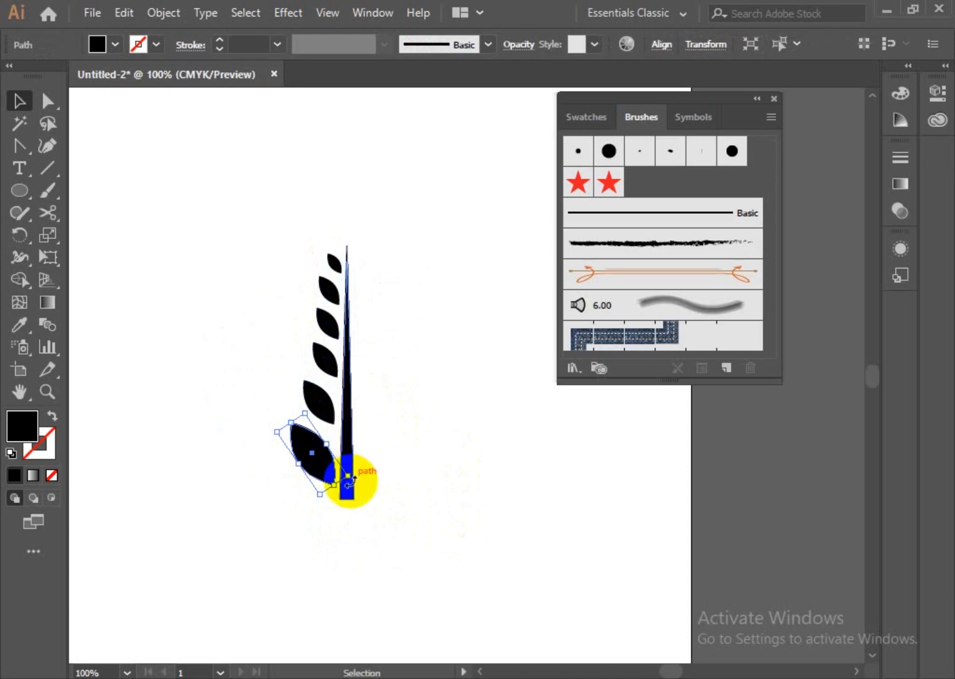
pyautogui.moveTo(348, 479); pyautogui.dragTo(322, 477)
pyautogui.click(394, 496)
pyautogui.click(394, 469)
pyautogui.moveTo(318, 402); pyautogui.dragTo(316, 407)
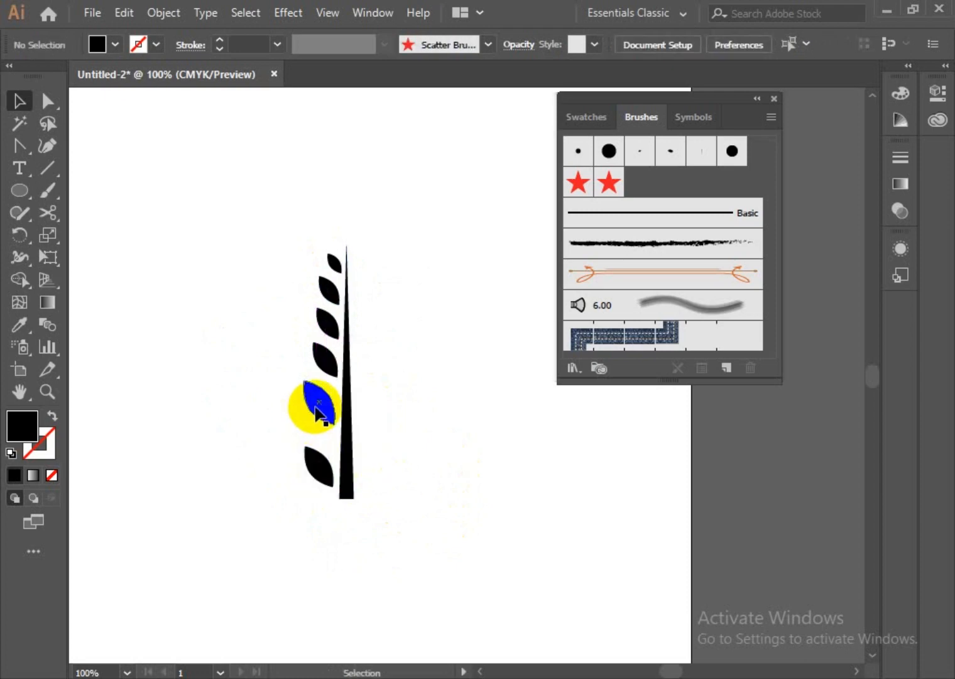
pyautogui.click(317, 473)
pyautogui.moveTo(341, 479); pyautogui.dragTo(347, 483)
pyautogui.click(398, 484)
# Resize the two lowest leaves so the bottom one is largest, and lower the second and third leaves to even out the spacing
pyautogui.moveTo(326, 404); pyautogui.dragTo(340, 421)
pyautogui.click(419, 439)
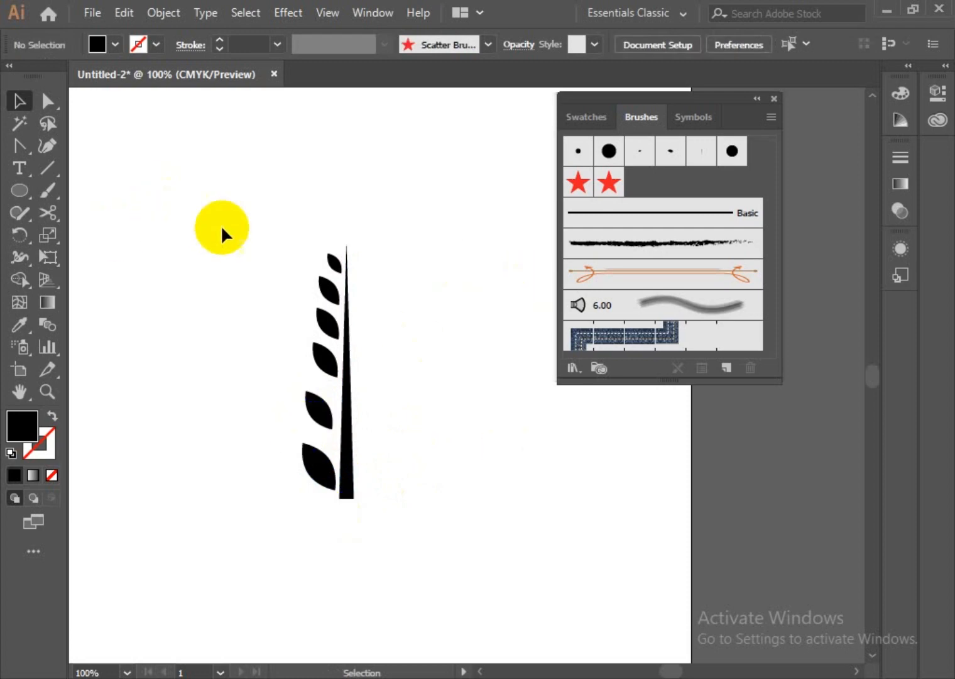
pyautogui.click(324, 407)
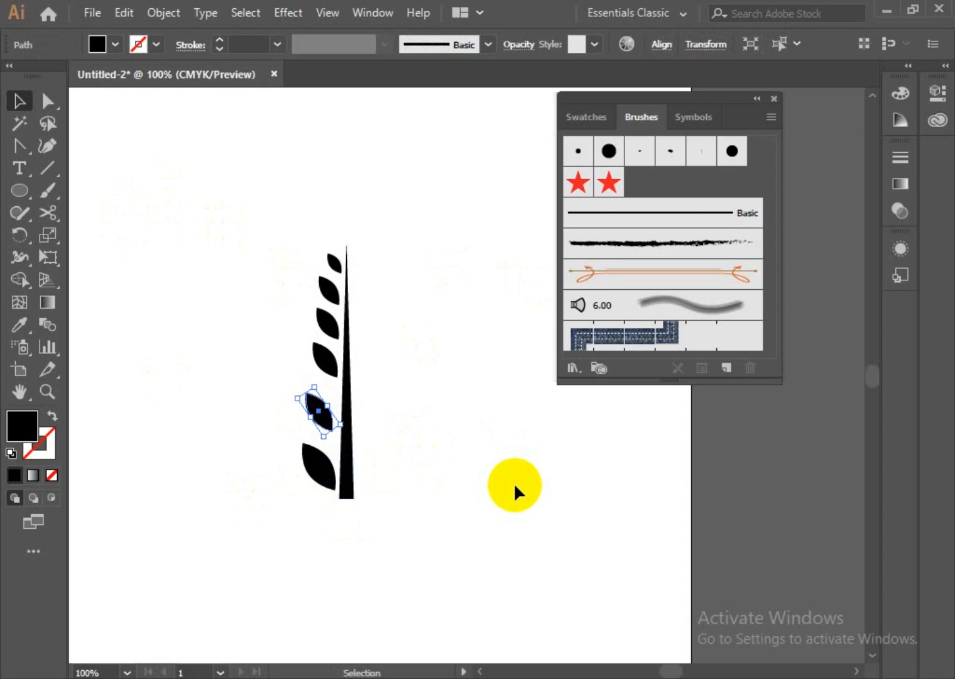
pyautogui.moveTo(318, 409); pyautogui.dragTo(326, 371)
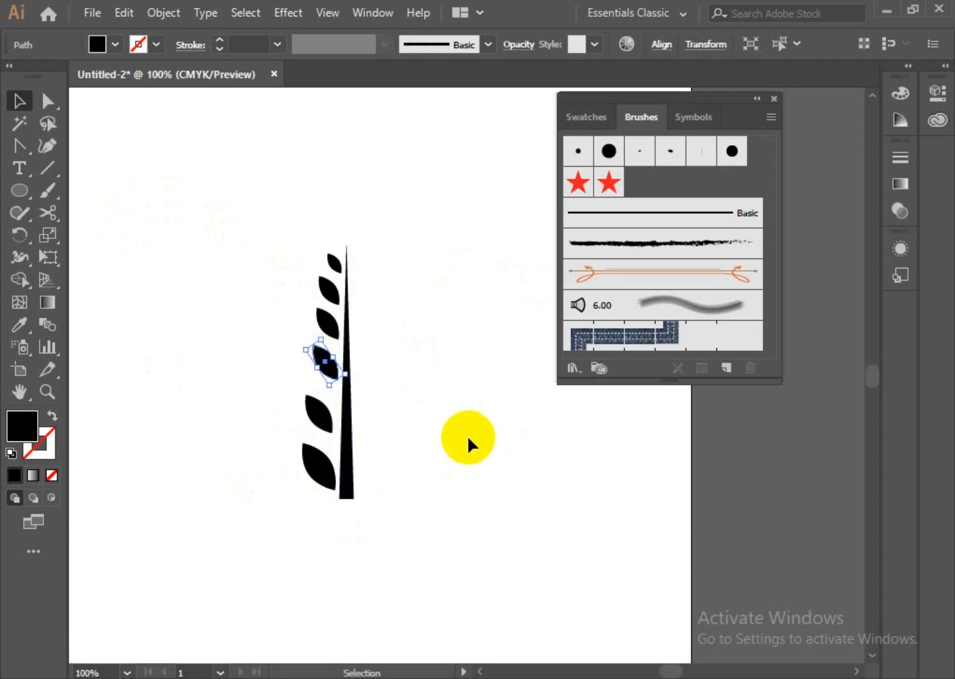
pyautogui.click(397, 383)
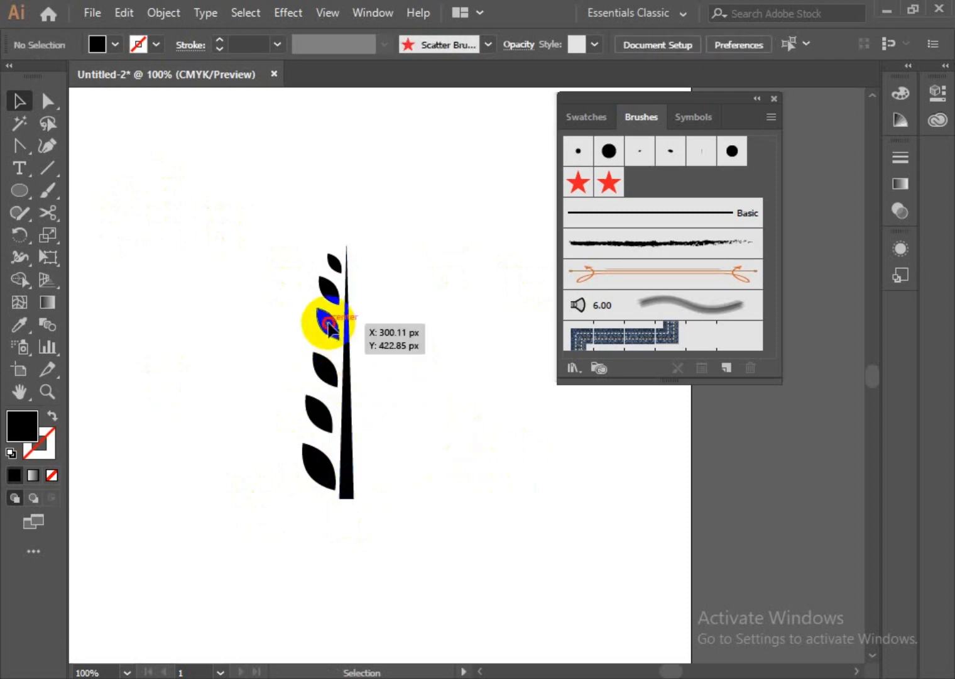
# Nudge the third leaf from the top slightly down along the stem to even out its spacing
pyautogui.click(328, 323)
pyautogui.press('Down')
pyautogui.press('Down')
pyautogui.press('Down')
pyautogui.press('Down')
pyautogui.press('Down')
pyautogui.press('Down')
pyautogui.press('Down')
pyautogui.press('Down')
pyautogui.click(416, 385)
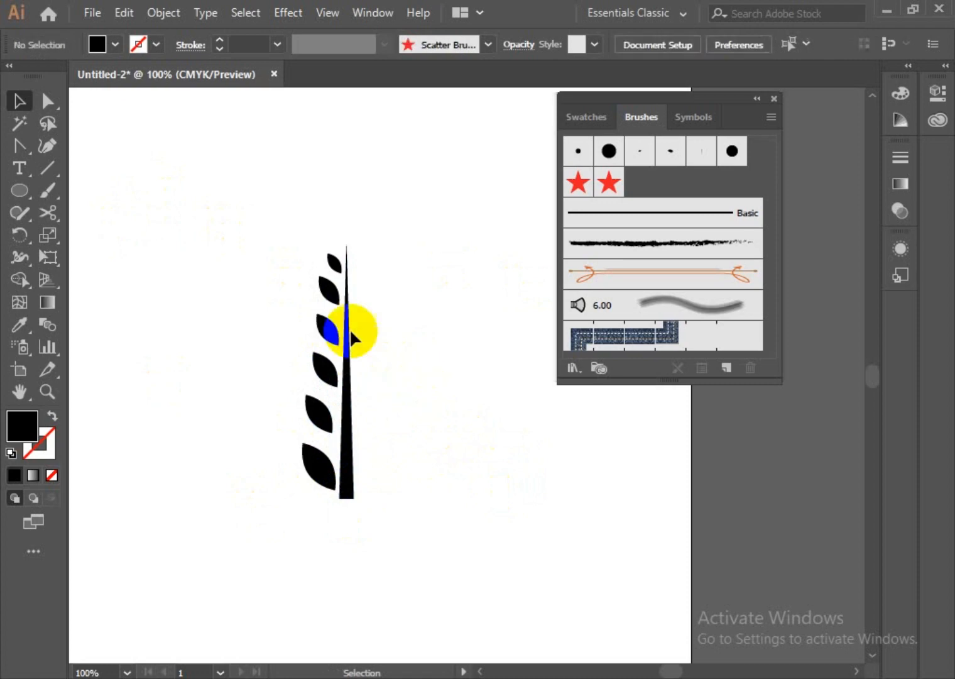
# Nudge the second leaf from the top slightly down so it sits evenly between its neighbours
pyautogui.click(331, 287)
pyautogui.press('Down')
pyautogui.press('Down')
pyautogui.press('Down')
pyautogui.press('Down')
pyautogui.press('Down')
pyautogui.press('Down')
pyautogui.press('Down')
pyautogui.press('Down')
pyautogui.click(415, 376)
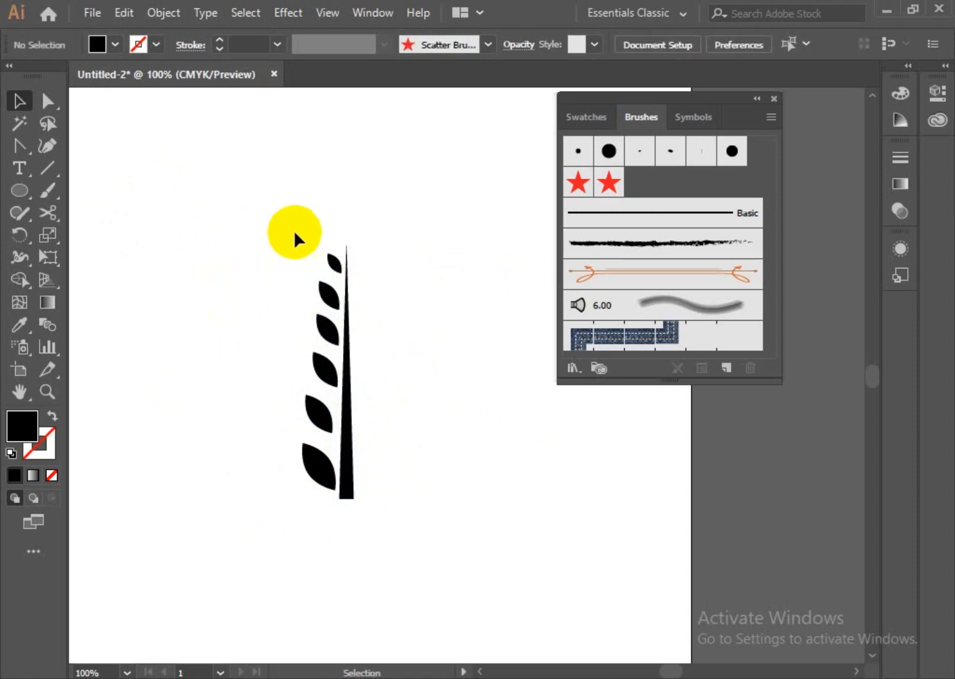
# Select all six leaves and make a copy of them reflected across the vertical axis
pyautogui.moveTo(294, 232); pyautogui.dragTo(328, 493)
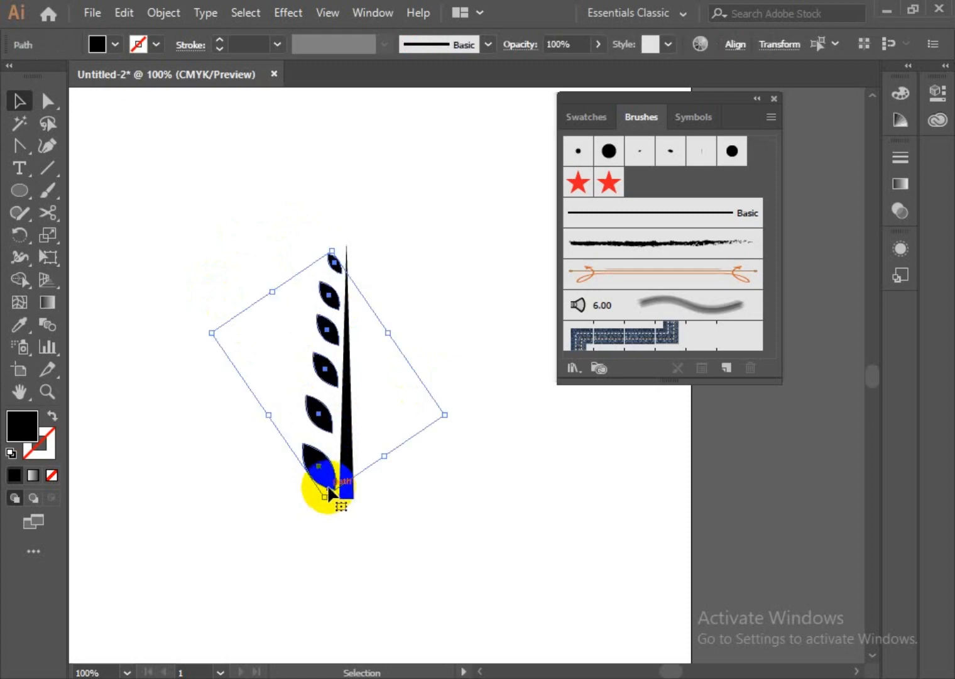
pyautogui.rightClick(332, 378)
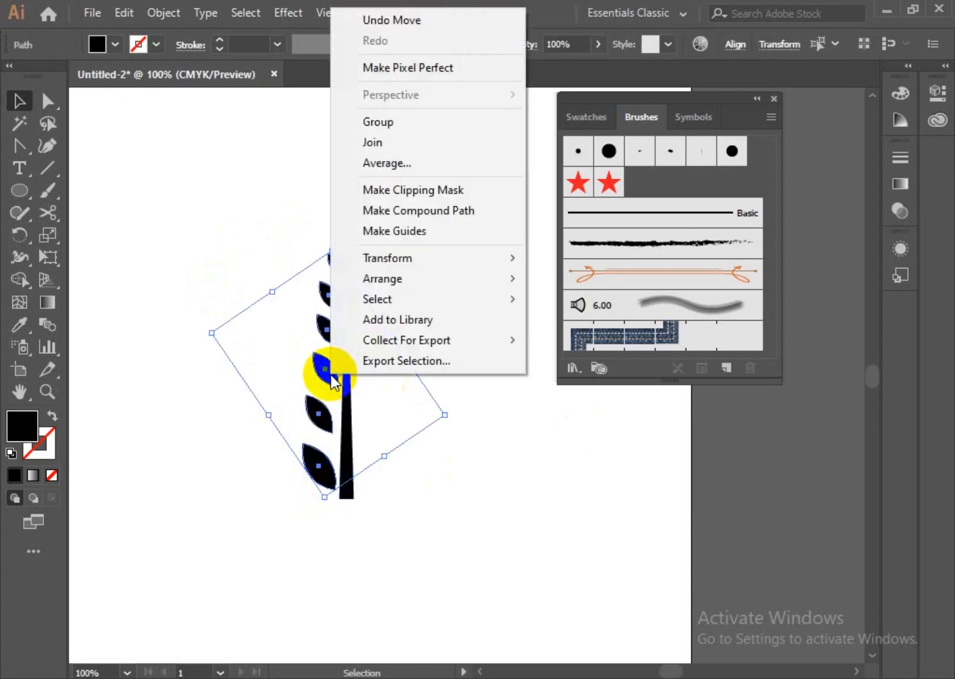
pyautogui.moveTo(412, 258)
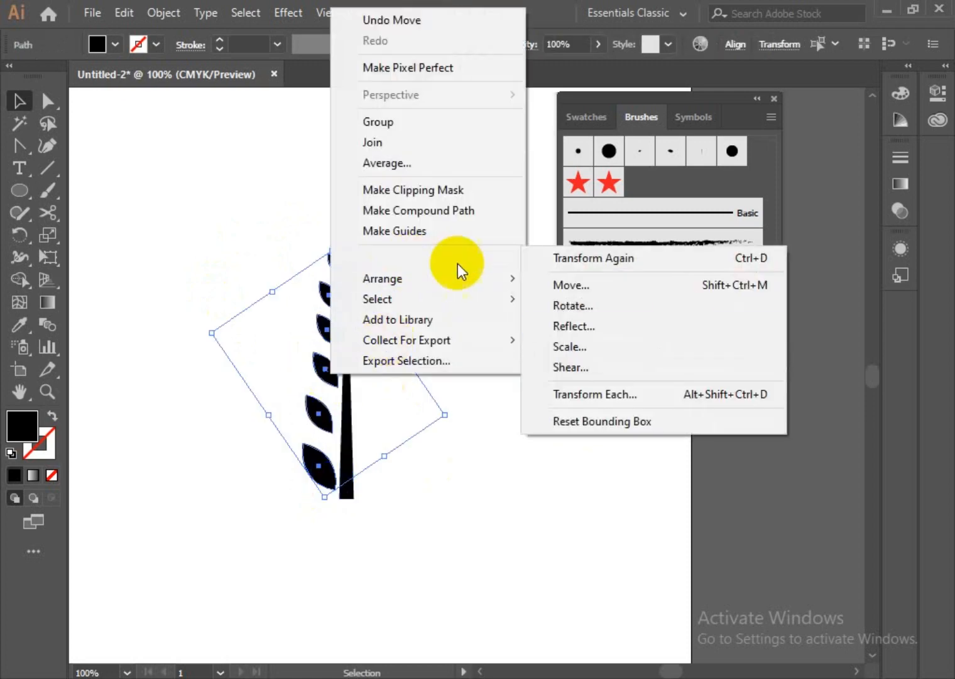
pyautogui.click(588, 326)
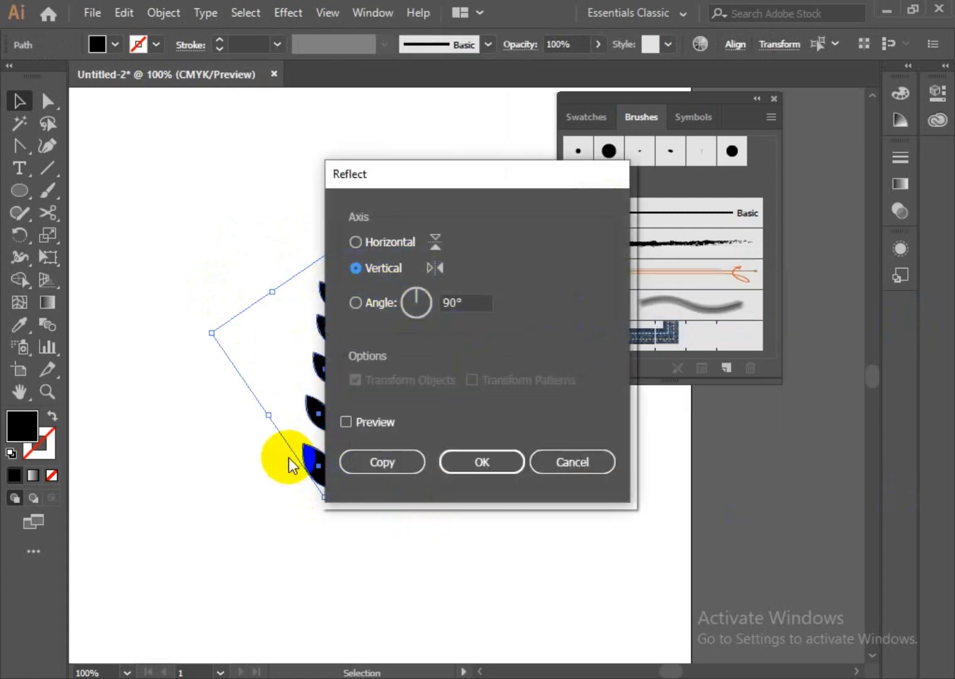
pyautogui.click(385, 465)
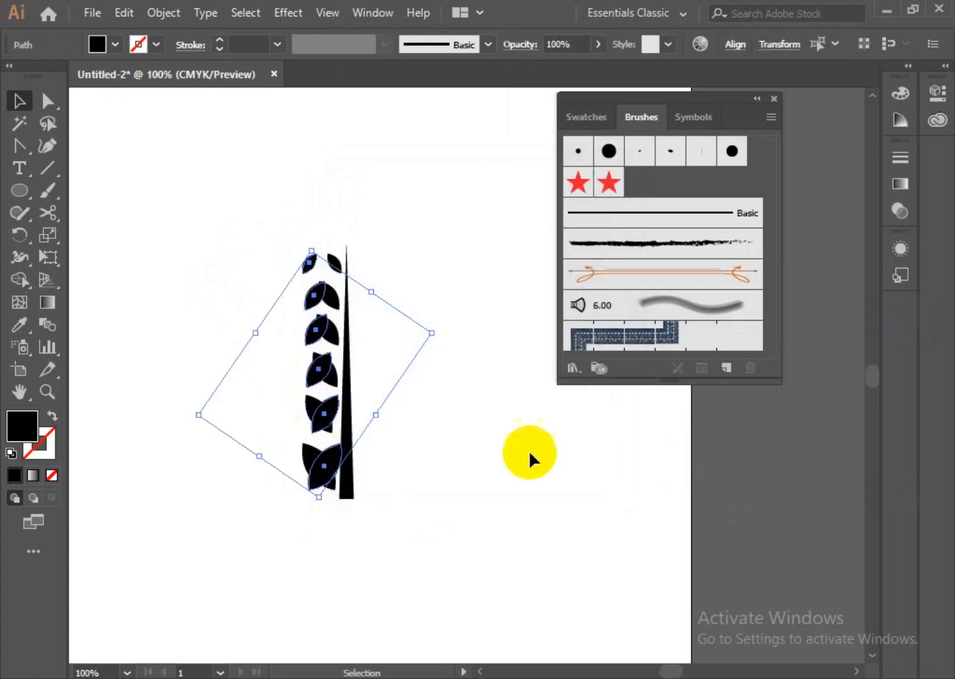
# Move the mirrored leaves to the opposite side of the stem, at a matching distance from it
pyautogui.moveTo(316, 378); pyautogui.dragTo(373, 375)
pyautogui.click(480, 557)
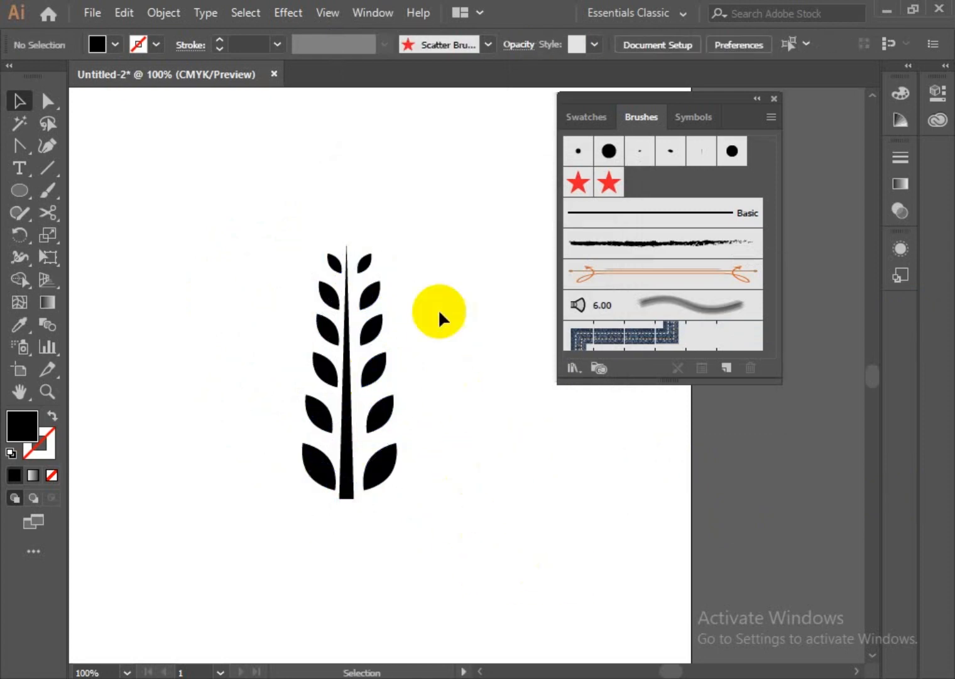
pyautogui.moveTo(423, 249); pyautogui.dragTo(368, 496)
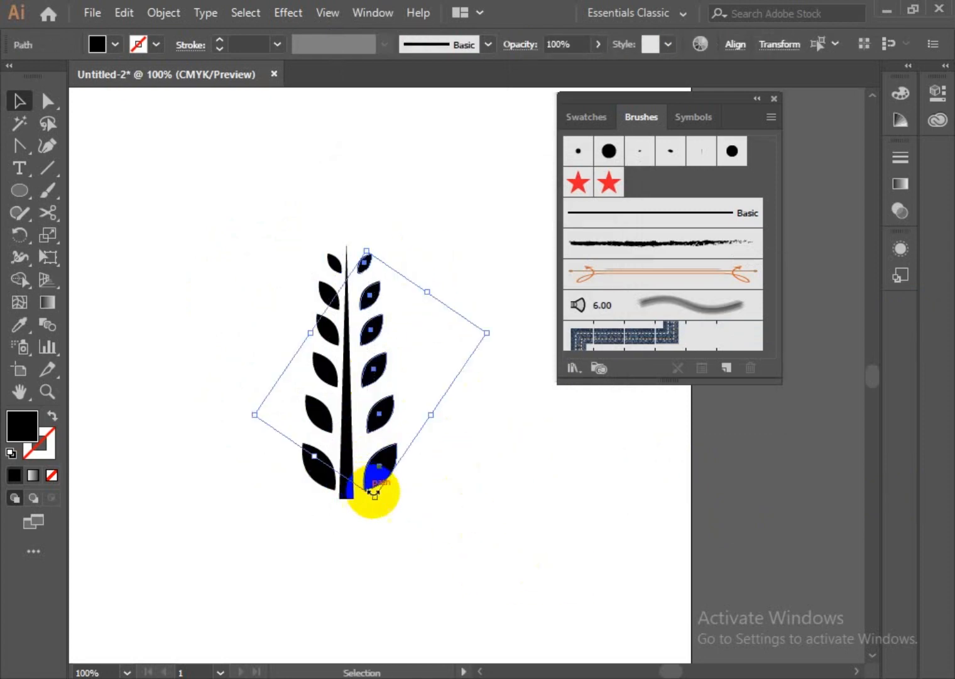
pyautogui.click(474, 586)
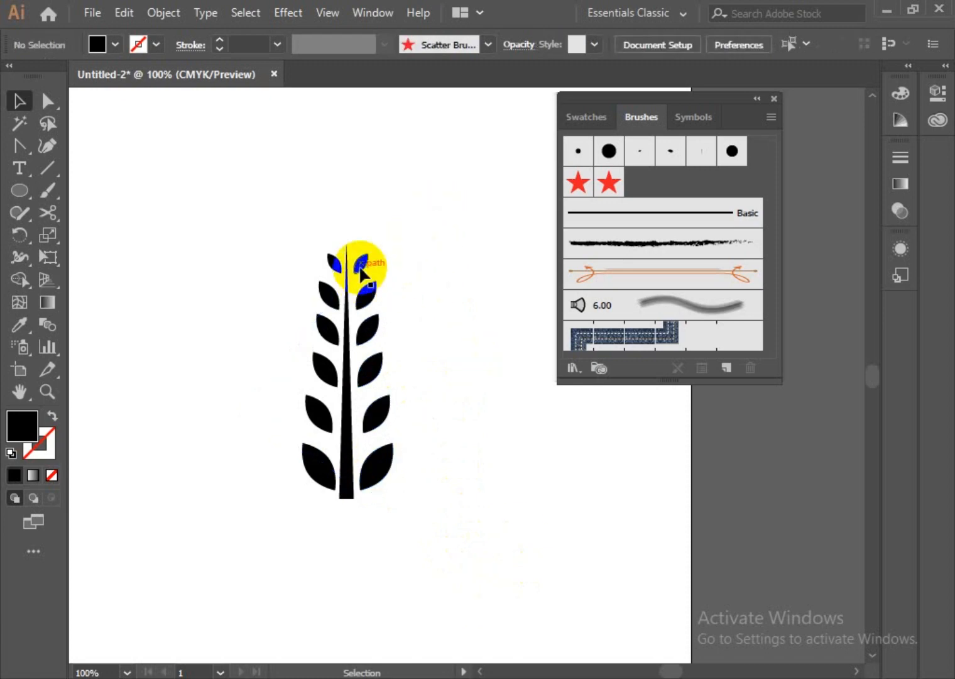
# Place a copy of the smallest leaf upright on the stem's tip
pyautogui.scroll(2, 377, 288)
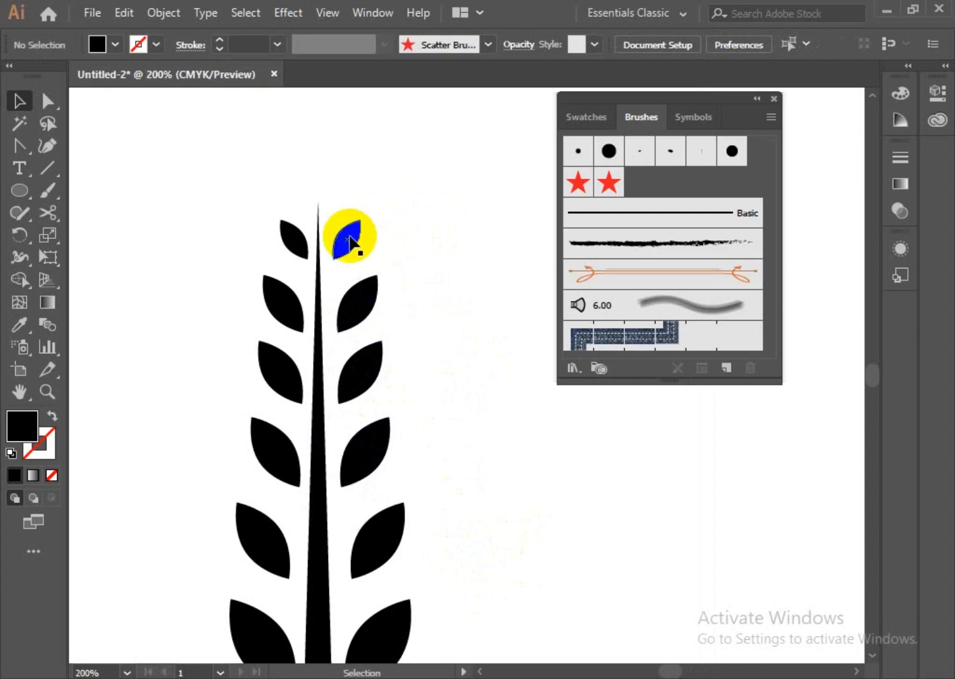
pyautogui.moveTo(351, 242); pyautogui.dragTo(321, 217)
pyautogui.click(438, 291)
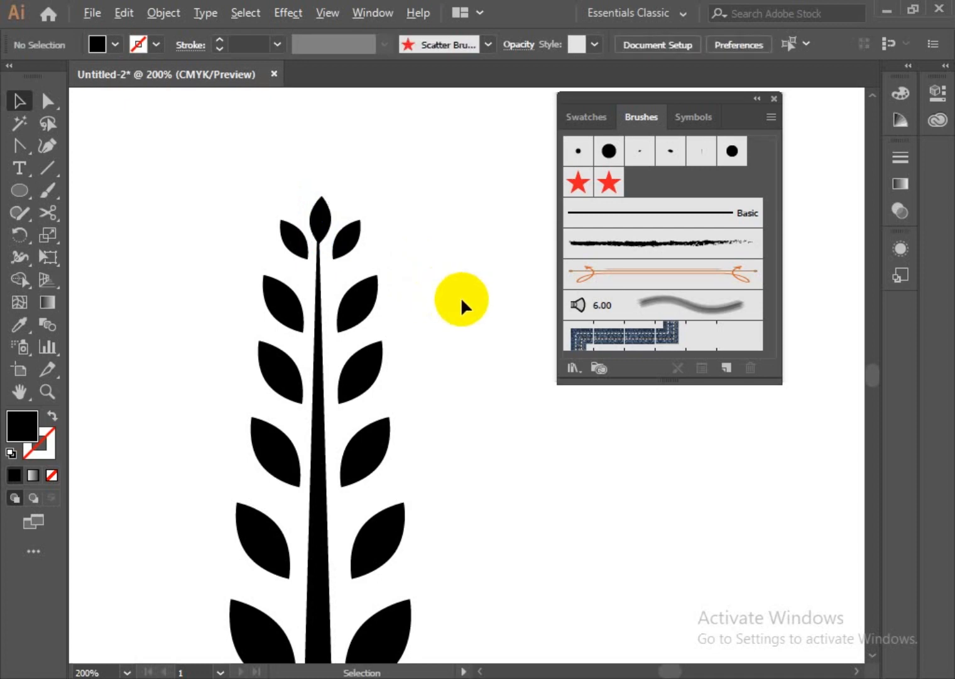
pyautogui.scroll(-2, 461, 296)
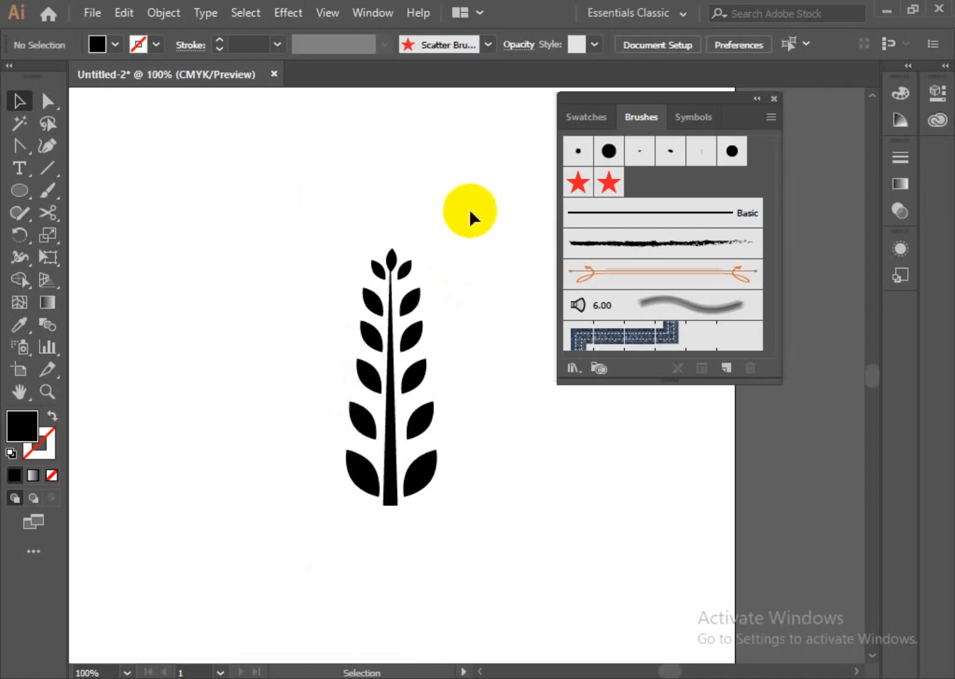
# Group the stem and all its leaves, and scale the group down proportionally about its centre
pyautogui.moveTo(473, 195); pyautogui.dragTo(305, 553)
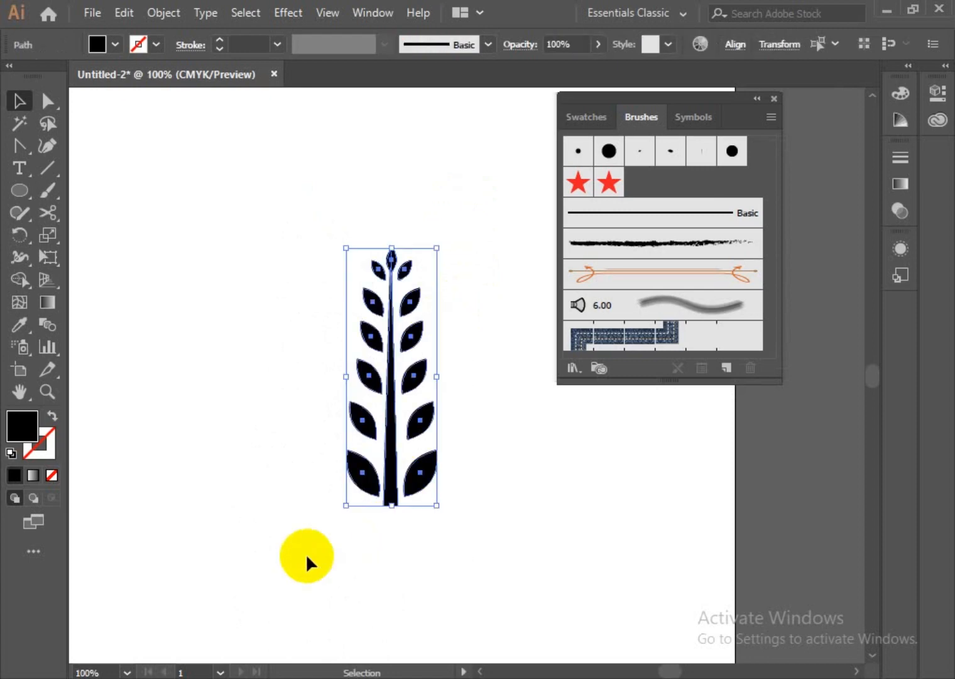
pyautogui.rightClick(406, 314)
pyautogui.click(456, 427)
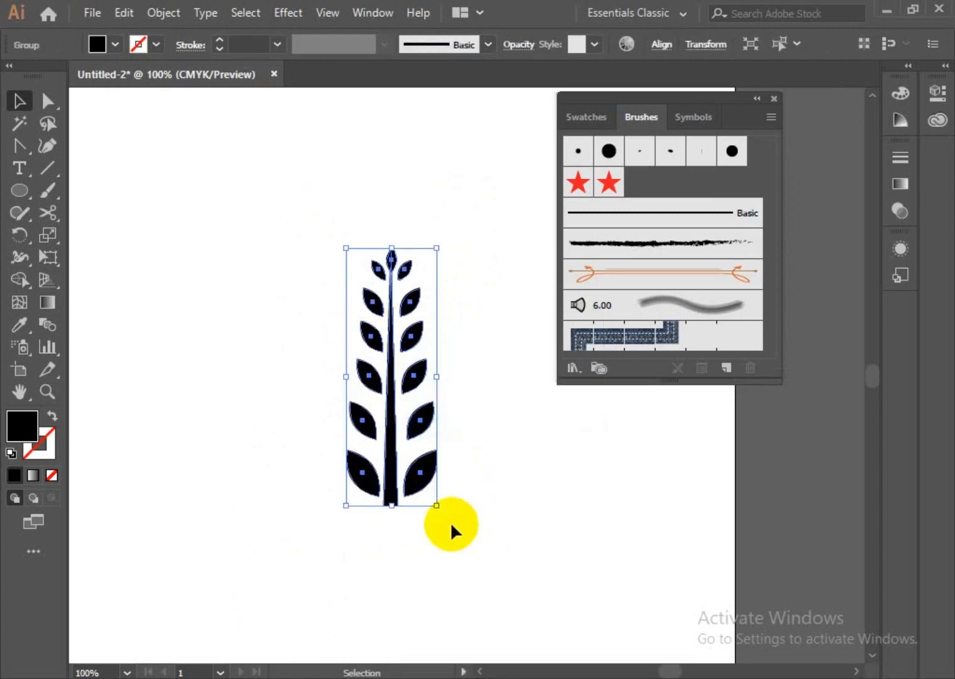
pyautogui.moveTo(438, 508); pyautogui.dragTo(411, 426)
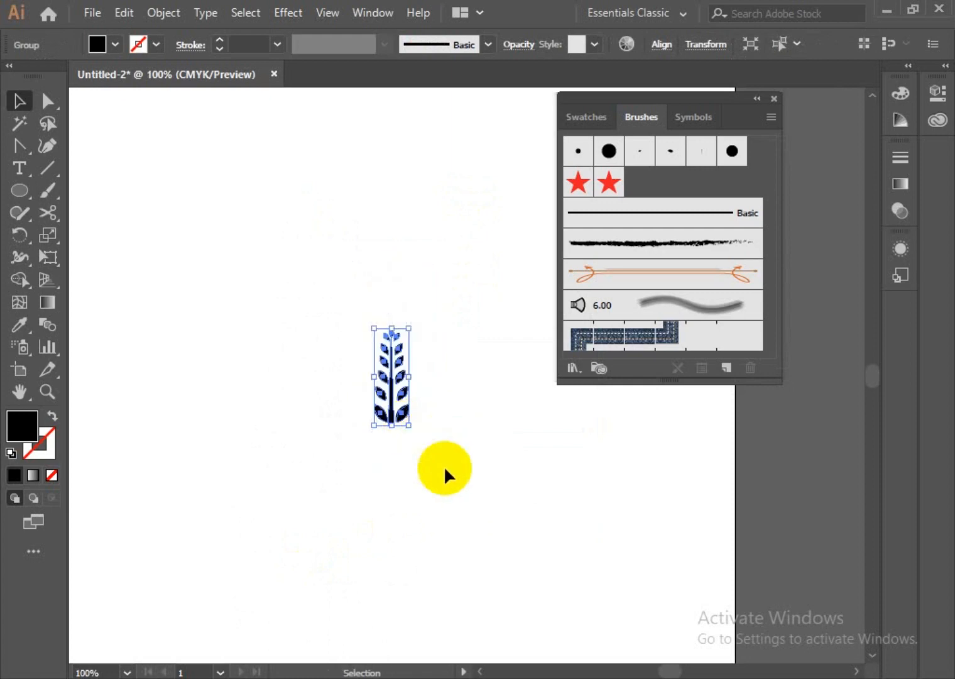
pyautogui.click(416, 511)
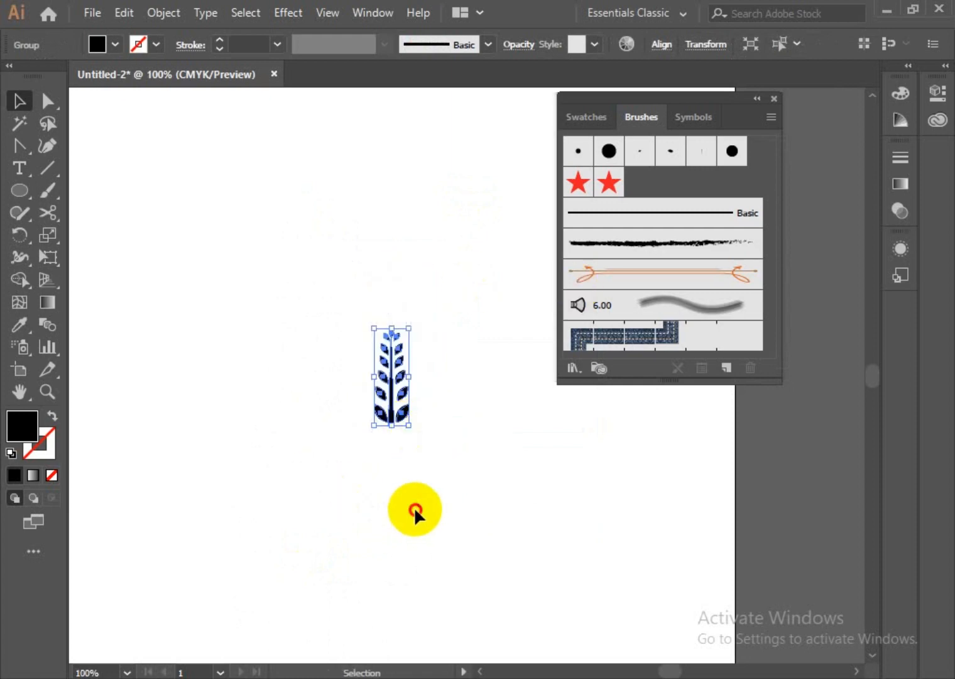
# Create a new art brush from the branch group with the colorization method set to Tints
pyautogui.moveTo(448, 286); pyautogui.dragTo(345, 476)
pyautogui.moveTo(406, 386)
pyautogui.mouseDown()
pyautogui.moveTo(652, 302)
pyautogui.moveTo(662, 289)
pyautogui.mouseUp()
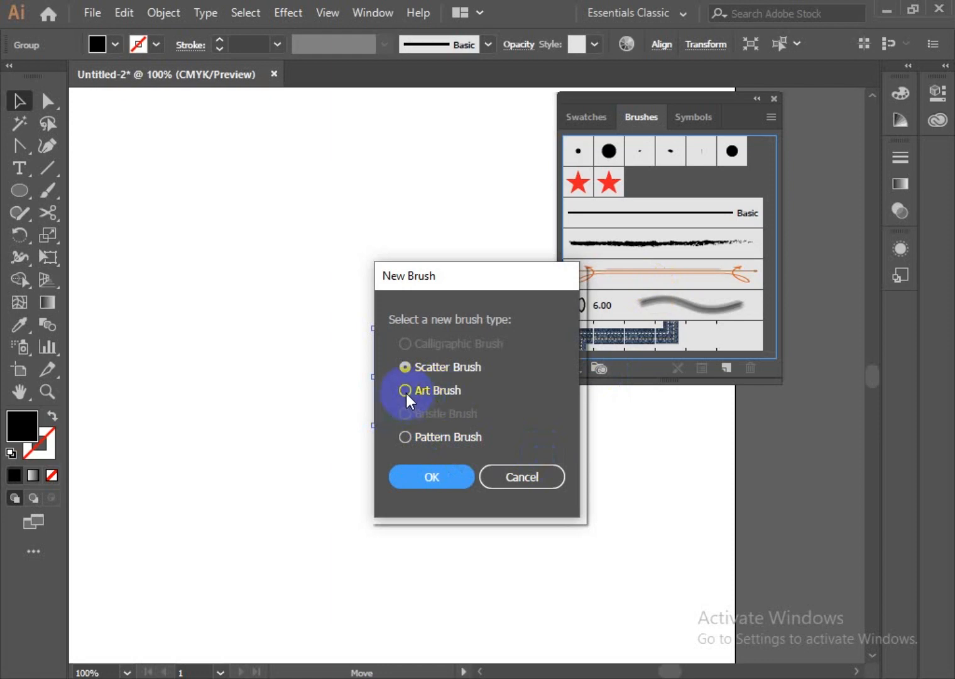
pyautogui.click(406, 393)
pyautogui.click(437, 486)
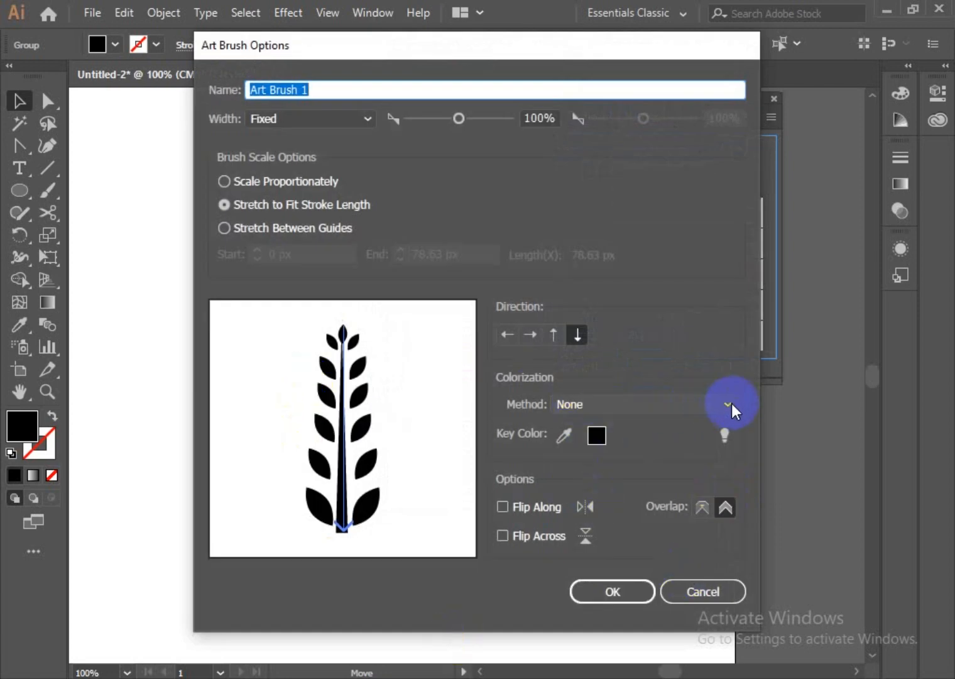
pyautogui.click(731, 404)
pyautogui.click(597, 444)
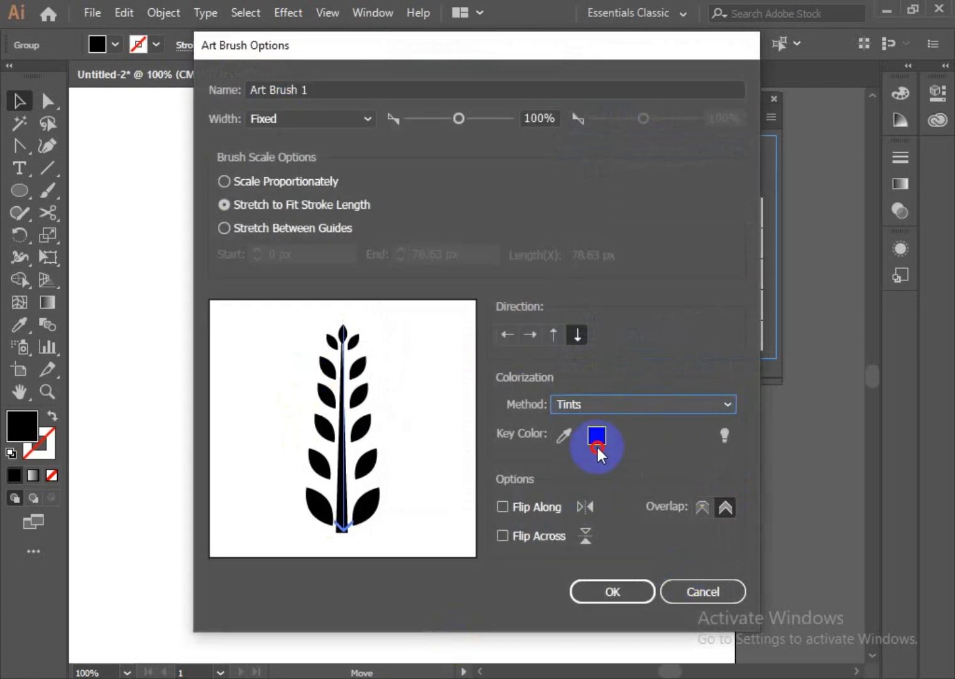
pyautogui.click(613, 592)
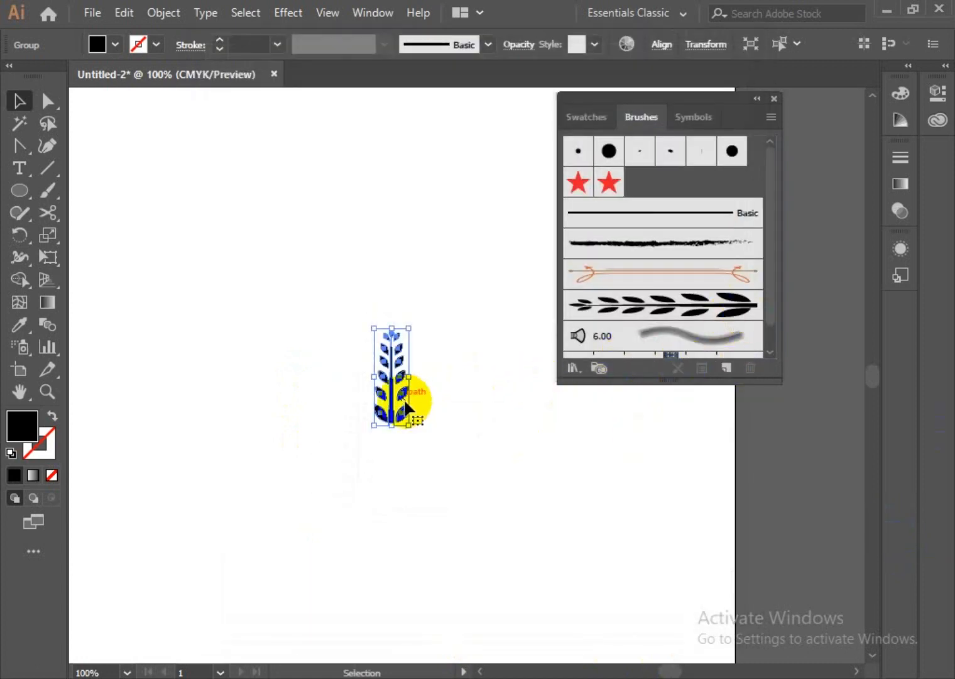
# Move the branch artwork to the left side of the artboard and shift the Brushes panel clear of the drawing area
pyautogui.moveTo(408, 391)
pyautogui.mouseDown()
pyautogui.moveTo(281, 391)
pyautogui.moveTo(89, 370)
pyautogui.moveTo(103, 371)
pyautogui.mouseUp()
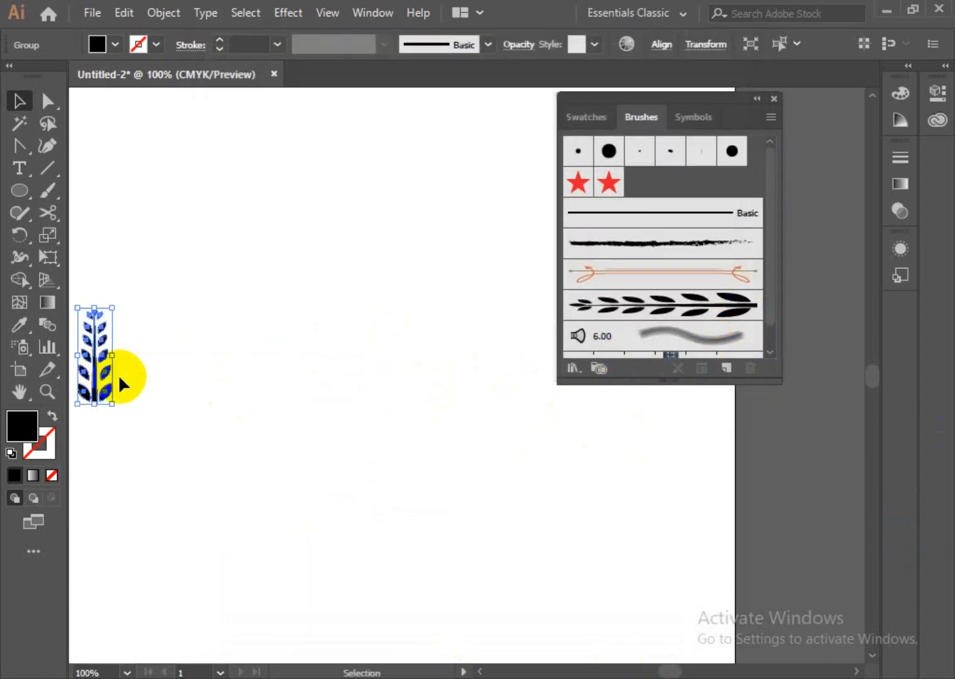
pyautogui.click(123, 377)
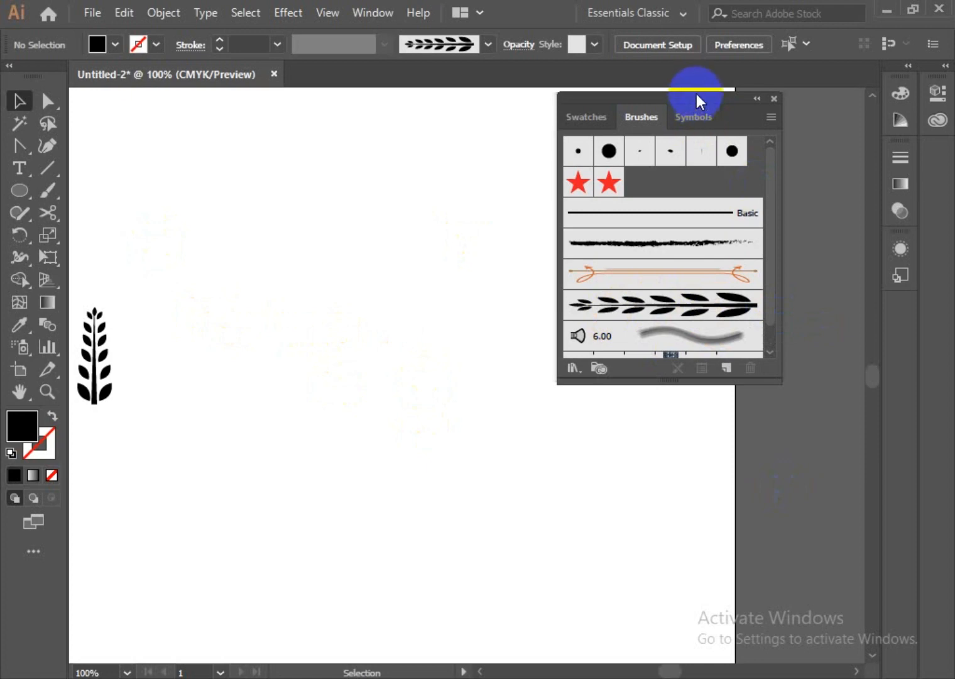
pyautogui.moveTo(697, 94); pyautogui.dragTo(790, 166)
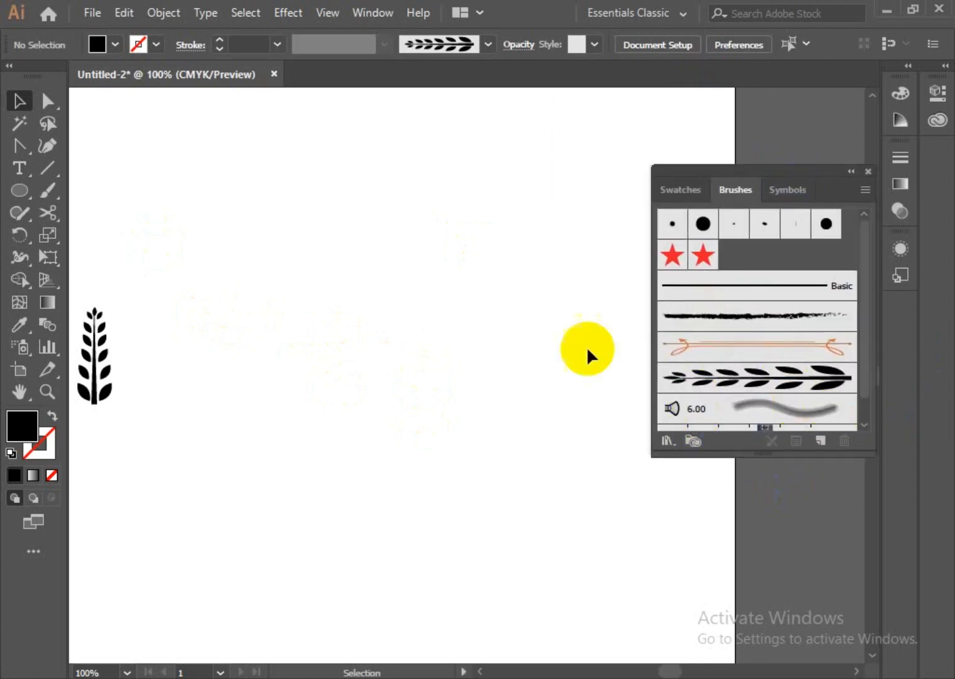
# Draw a circle in the middle of the artboard with a black stroke and no fill, and apply the leafy branch art brush
pyautogui.click(19, 193)
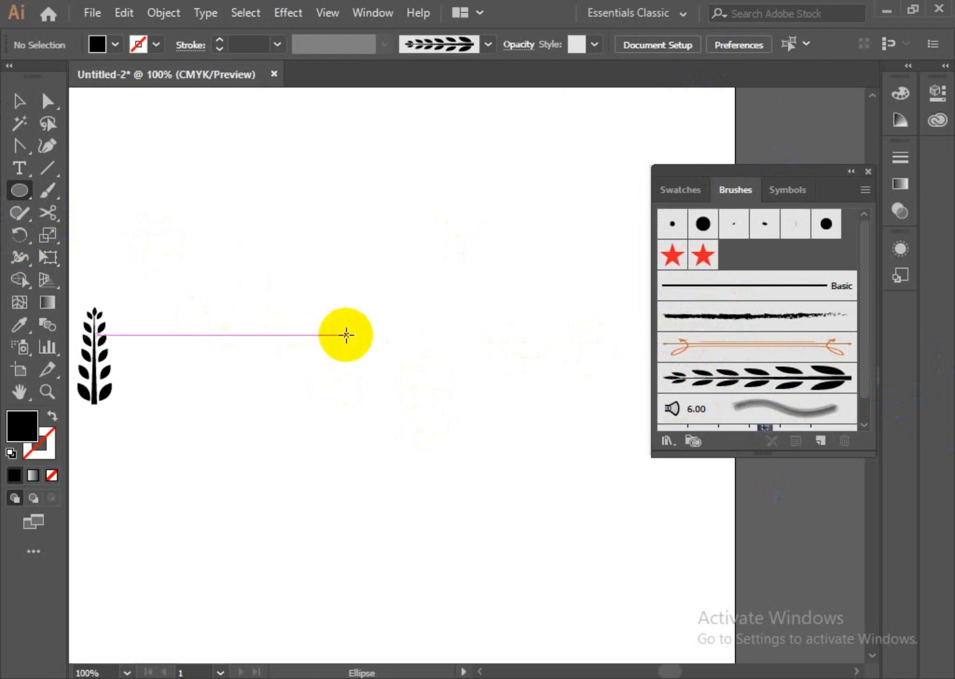
pyautogui.moveTo(350, 316); pyautogui.dragTo(433, 436)
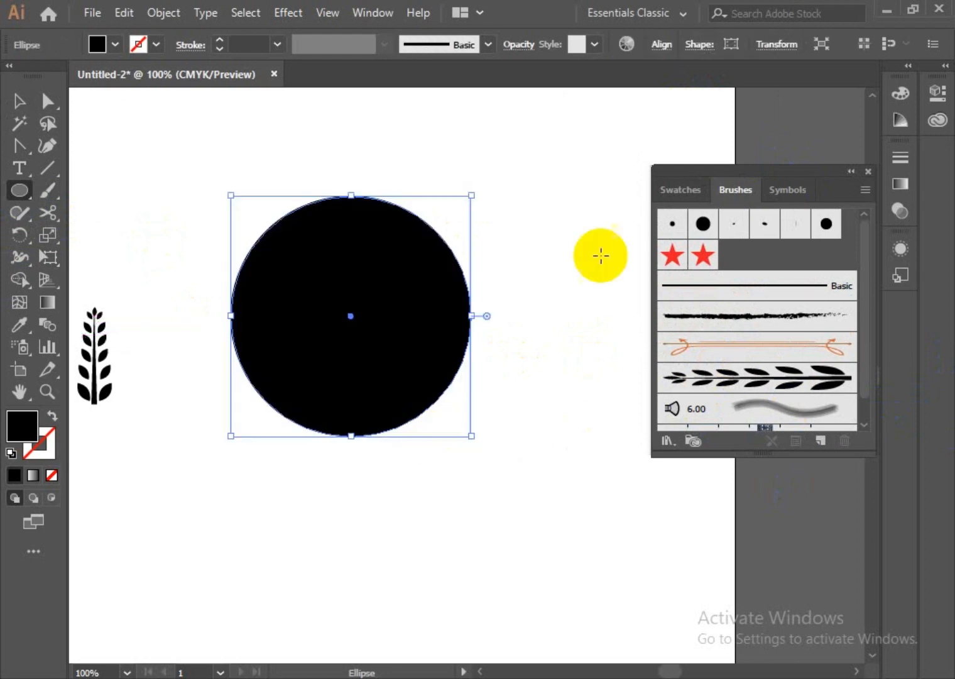
pyautogui.click(139, 43)
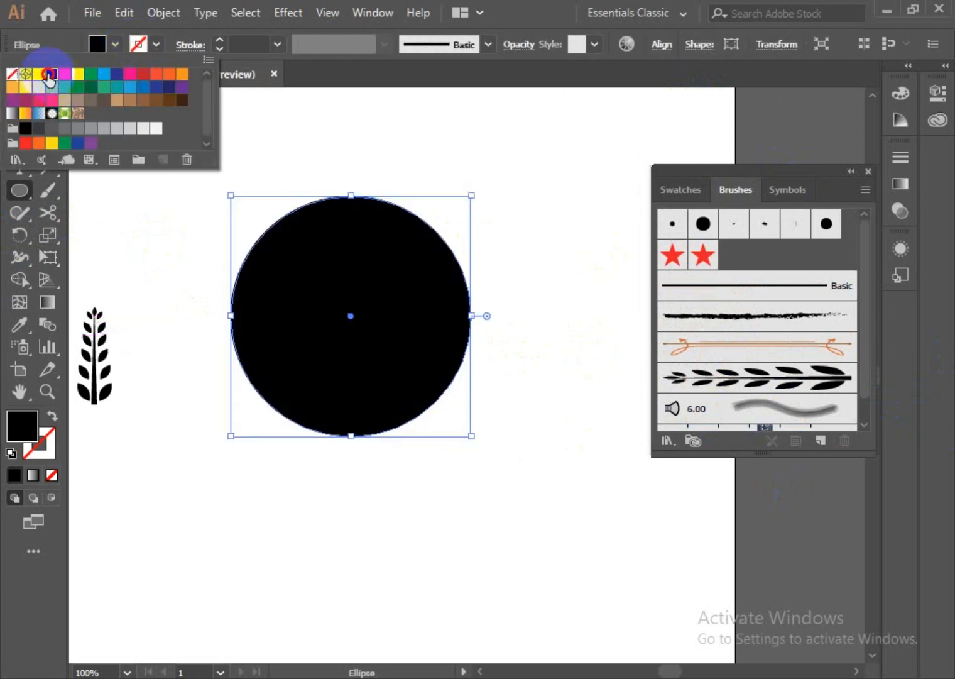
pyautogui.click(49, 74)
pyautogui.click(98, 45)
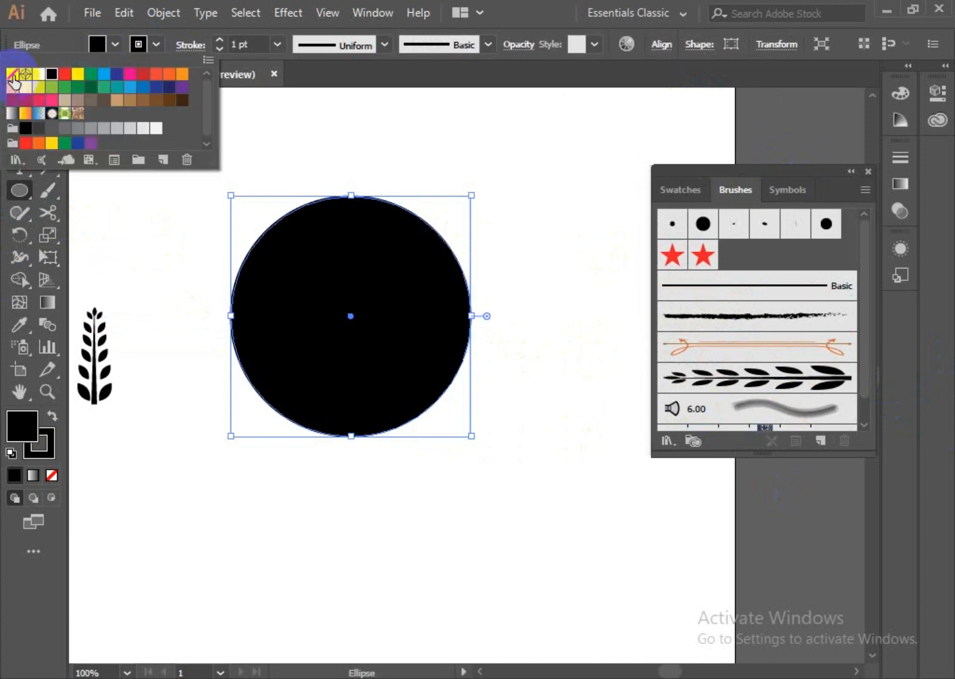
pyautogui.click(12, 75)
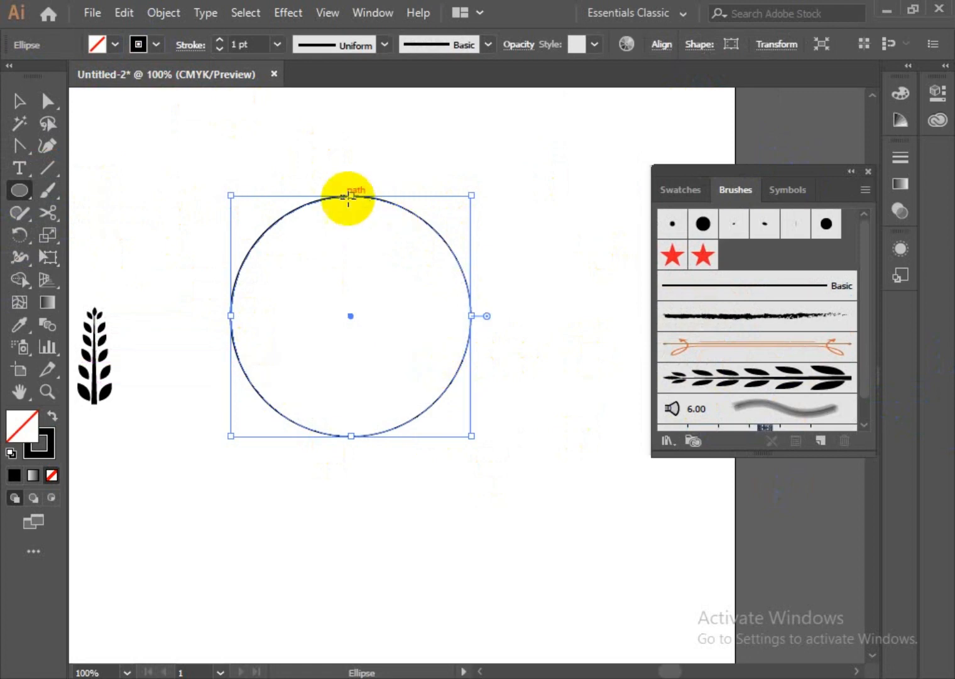
pyautogui.click(765, 384)
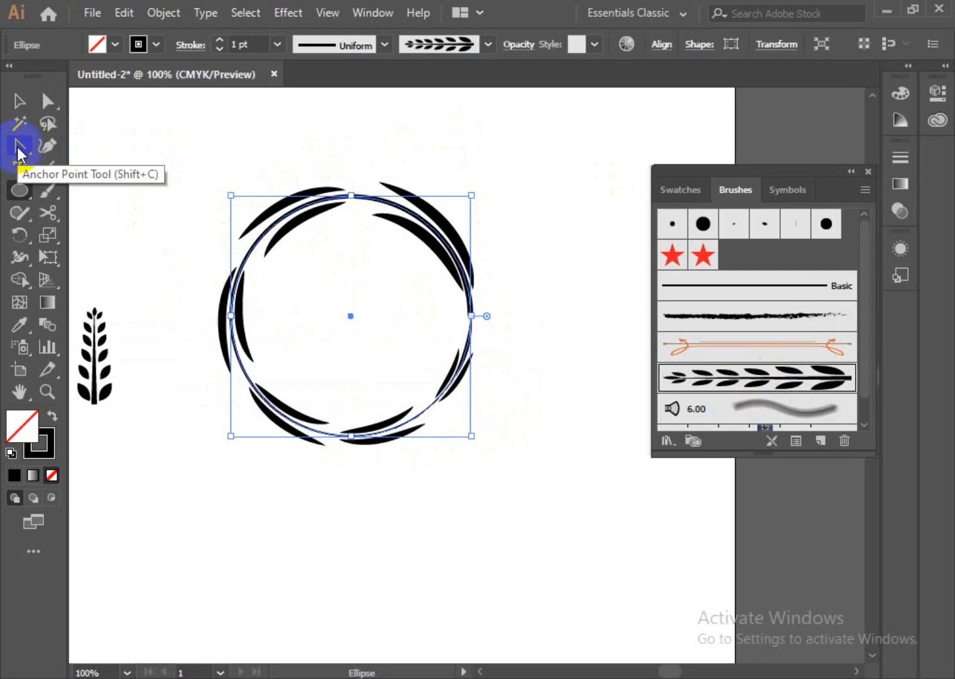
# Cut the circle into two halves with the Scissors tool at its top and bottom anchor points
pyautogui.click(52, 207)
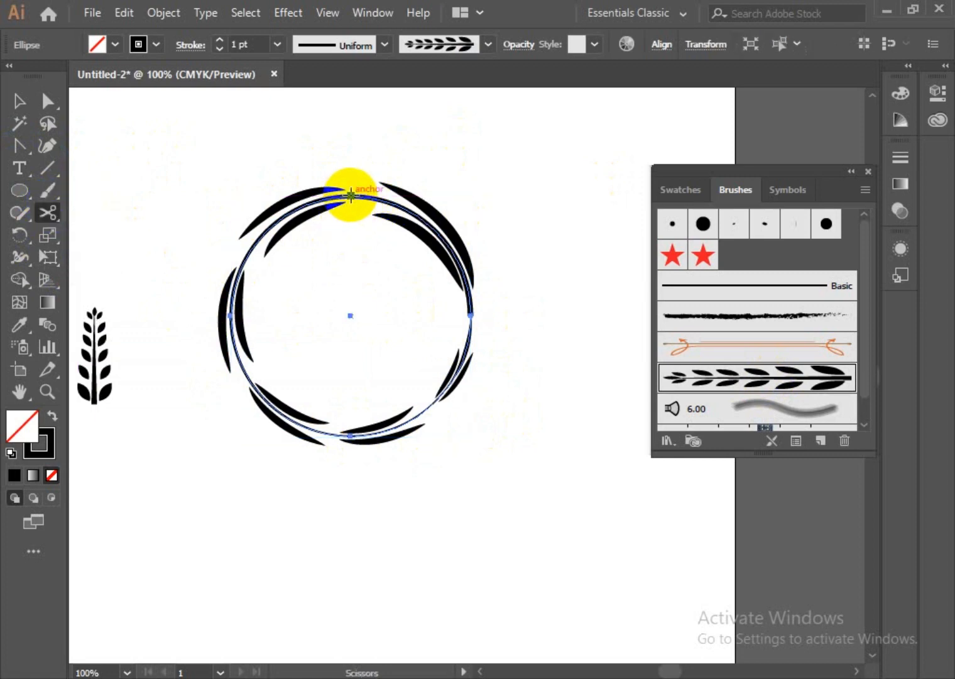
pyautogui.click(350, 195)
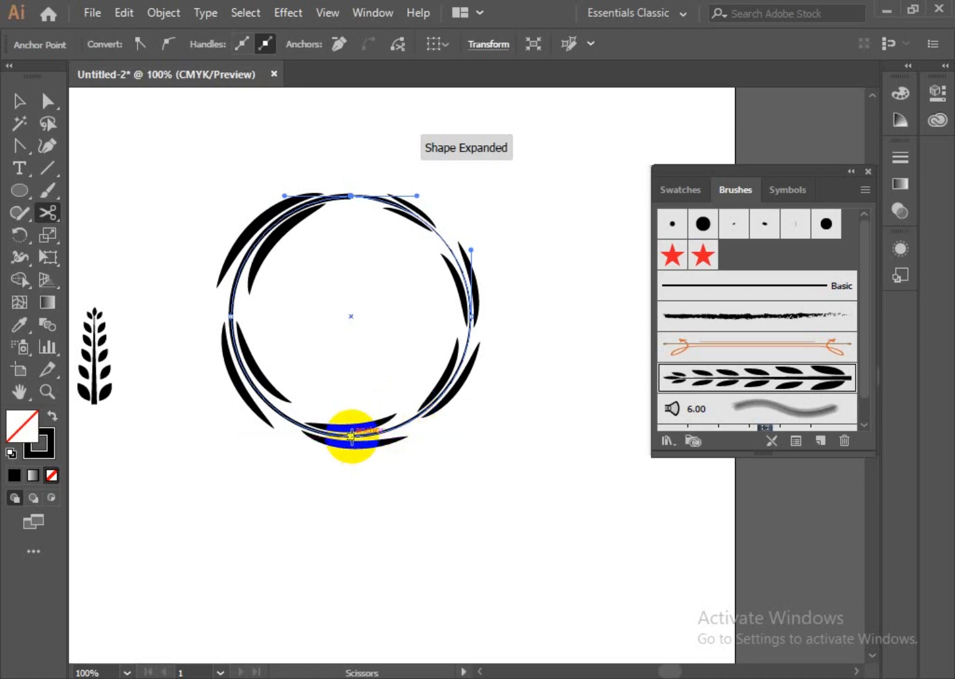
pyautogui.click(351, 433)
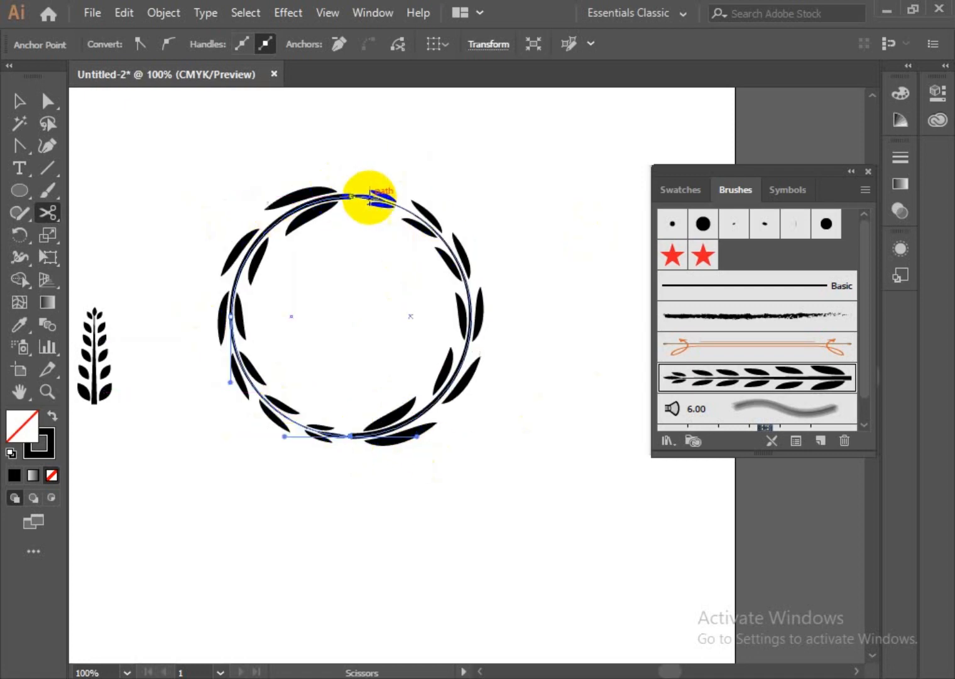
pyautogui.click(350, 195)
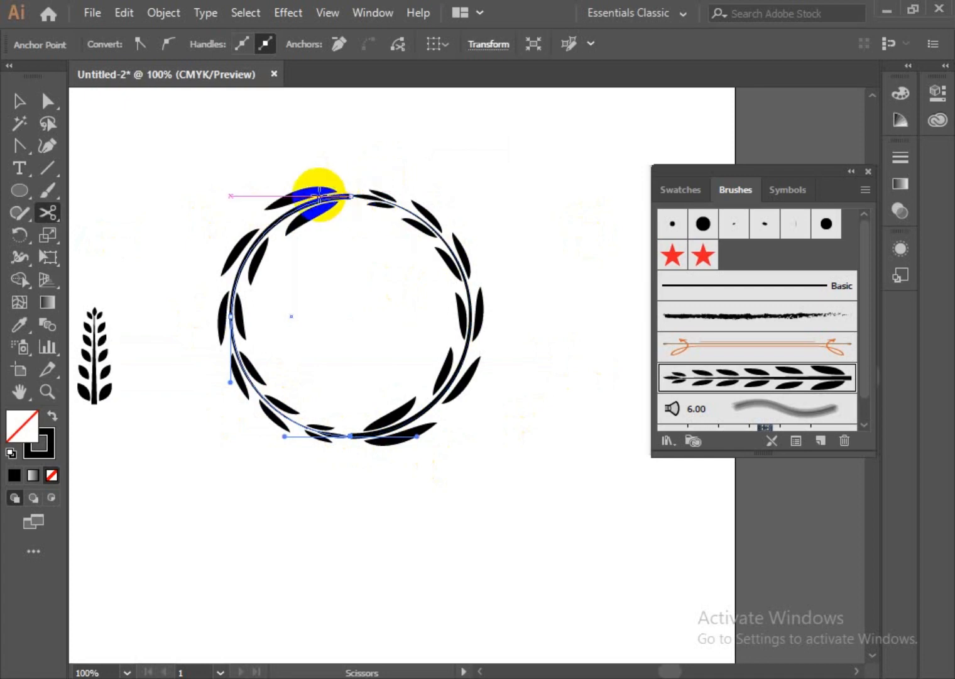
# Reverse the right half's path direction at its upper endpoint with the Pen tool so both branches mirror each other, and select both halves
pyautogui.moveTo(16, 148); pyautogui.dragTo(69, 142)
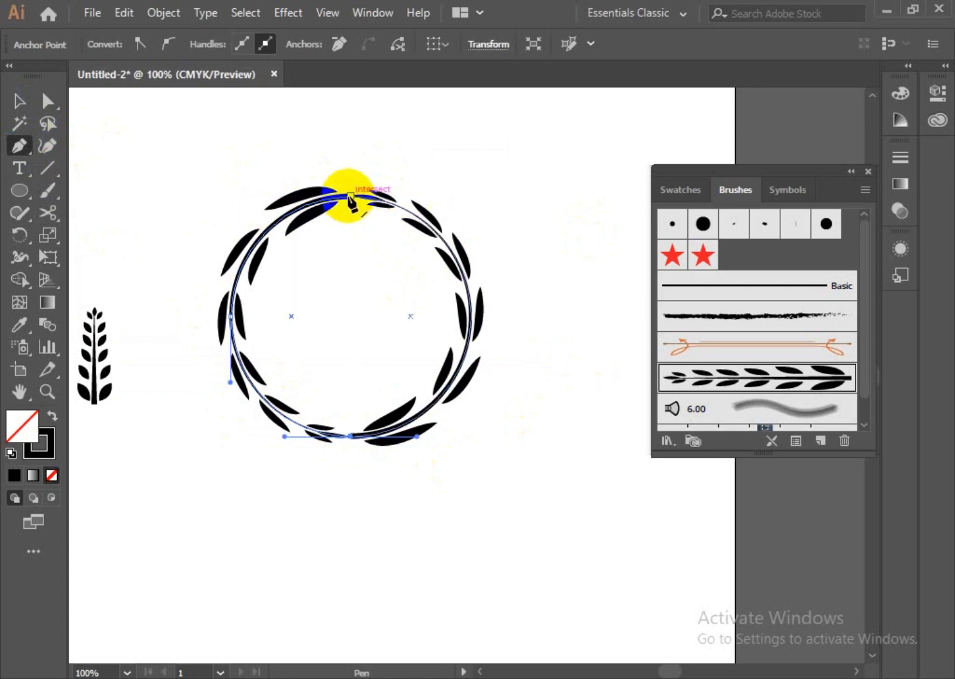
pyautogui.moveTo(349, 197); pyautogui.dragTo(15, 100)
pyautogui.click(18, 100)
pyautogui.click(198, 213)
pyautogui.click(309, 387)
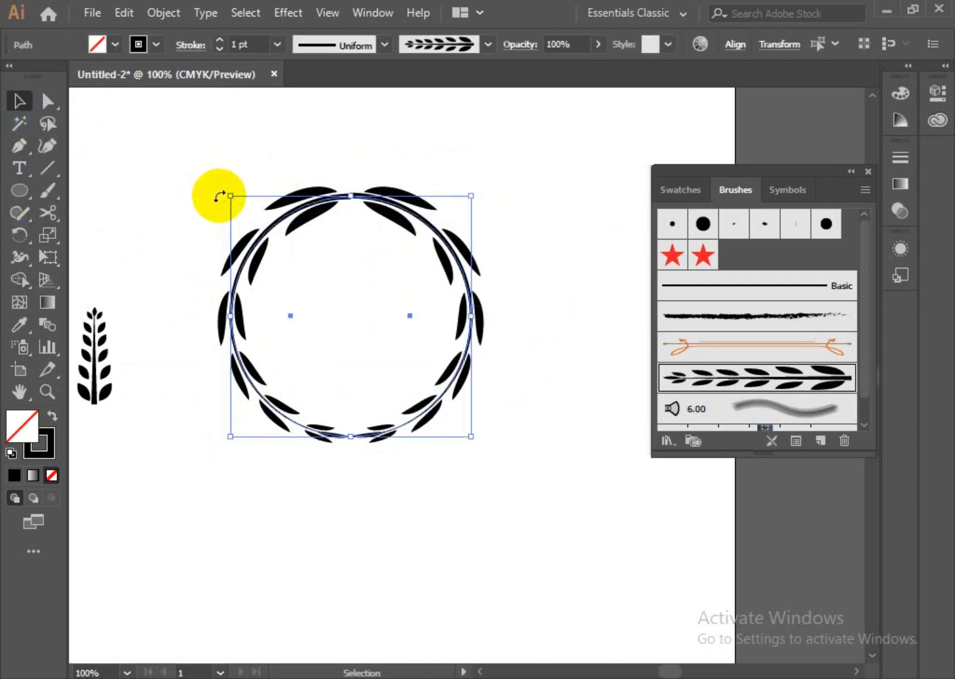
# Rotate the two wreath halves together by about 180° so that the leaf tips meet at the top
pyautogui.moveTo(220, 196); pyautogui.dragTo(399, 494)
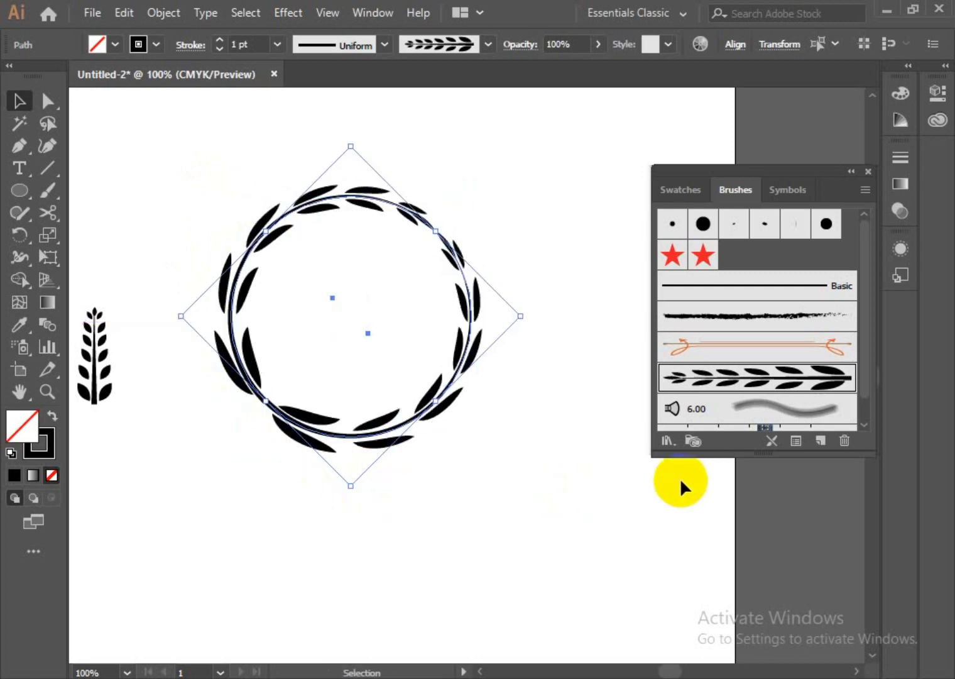
pyautogui.hotkey('ctrl', 'z')
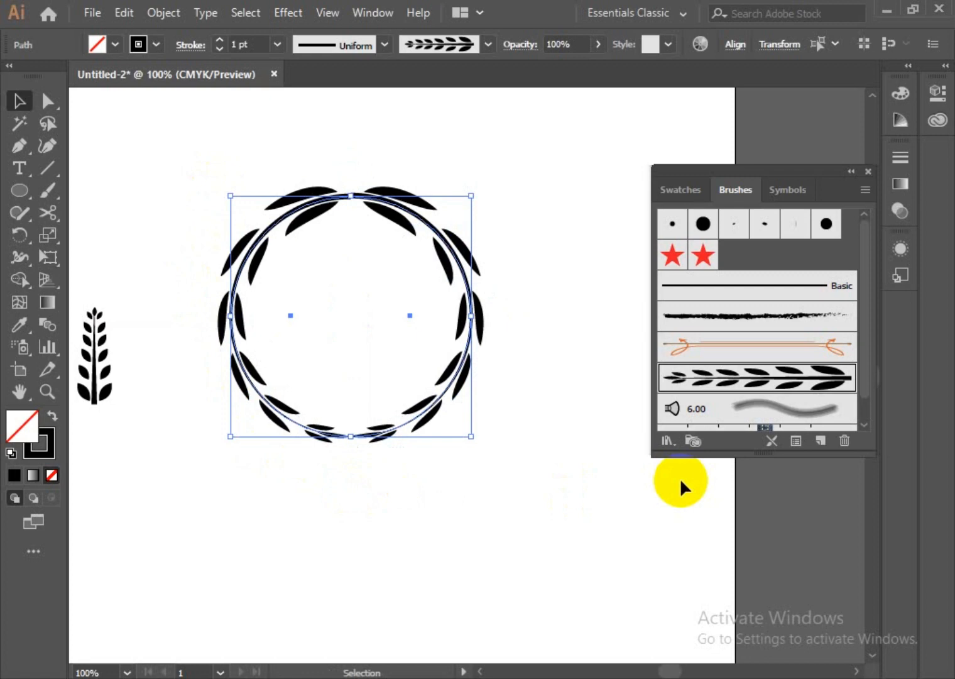
pyautogui.moveTo(221, 188); pyautogui.dragTo(354, 487)
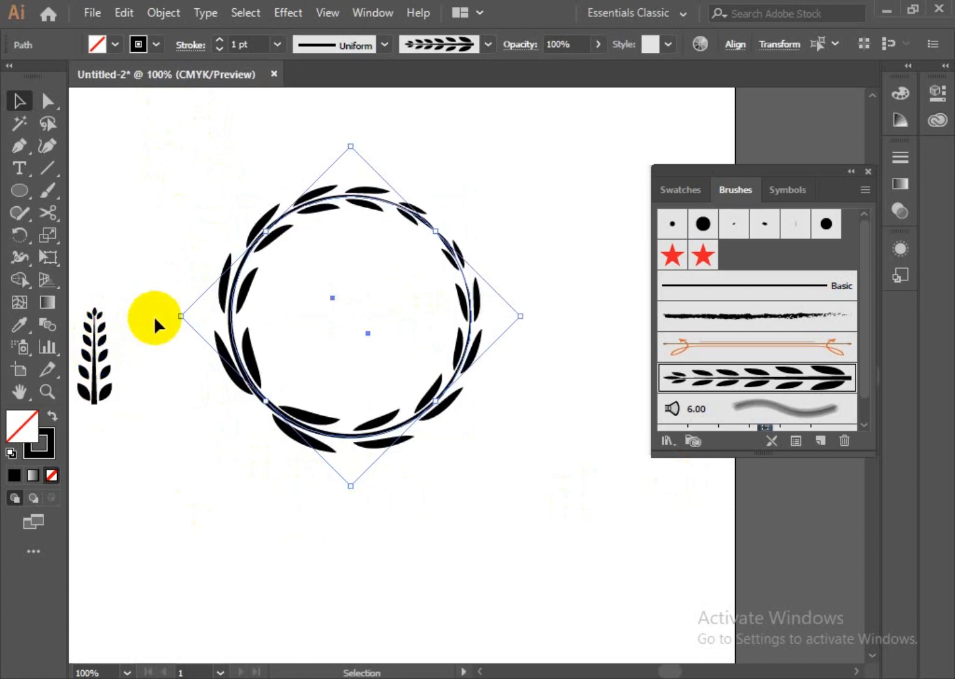
pyautogui.moveTo(169, 313); pyautogui.dragTo(301, 478)
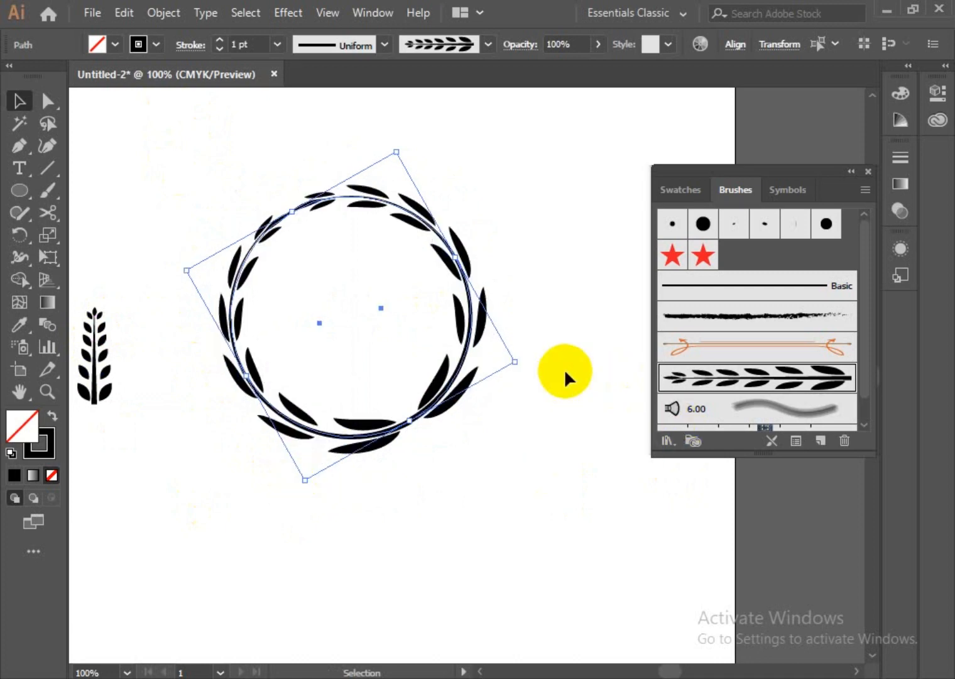
pyautogui.moveTo(529, 360); pyautogui.dragTo(485, 443)
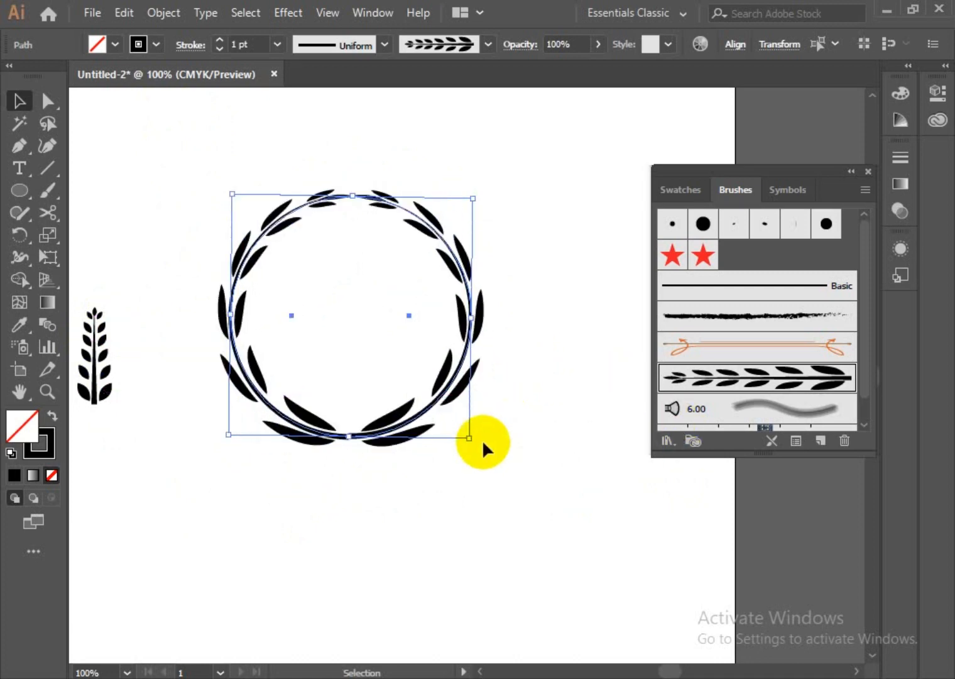
pyautogui.click(542, 425)
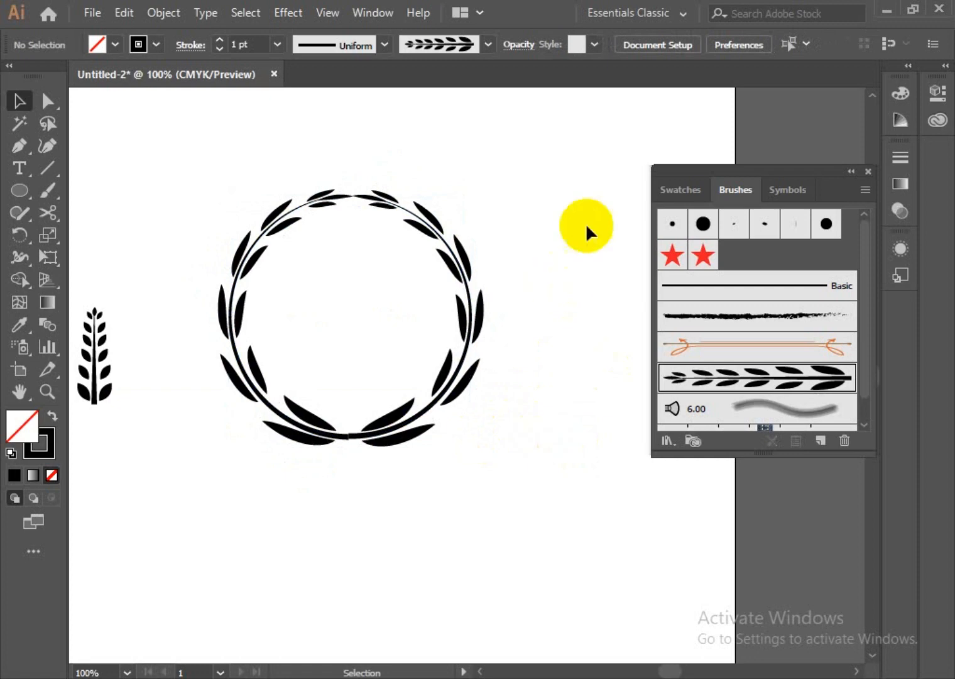
# Nudge the right half of the wreath horizontally outward to open a small gap between the two branches
pyautogui.moveTo(586, 224); pyautogui.dragTo(439, 451)
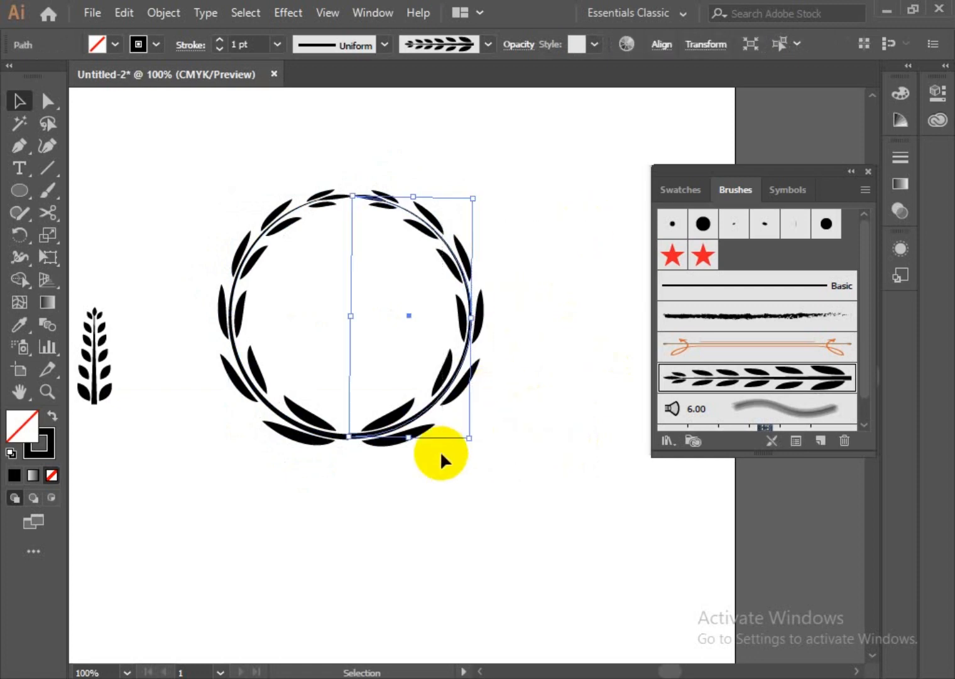
pyautogui.press('Right')
pyautogui.press('Right')
pyautogui.press('Right')
pyautogui.press('Right')
pyautogui.press('Right')
pyautogui.press('Right')
pyautogui.press('Right')
pyautogui.press('Right')
pyautogui.press('Right')
pyautogui.press('Right')
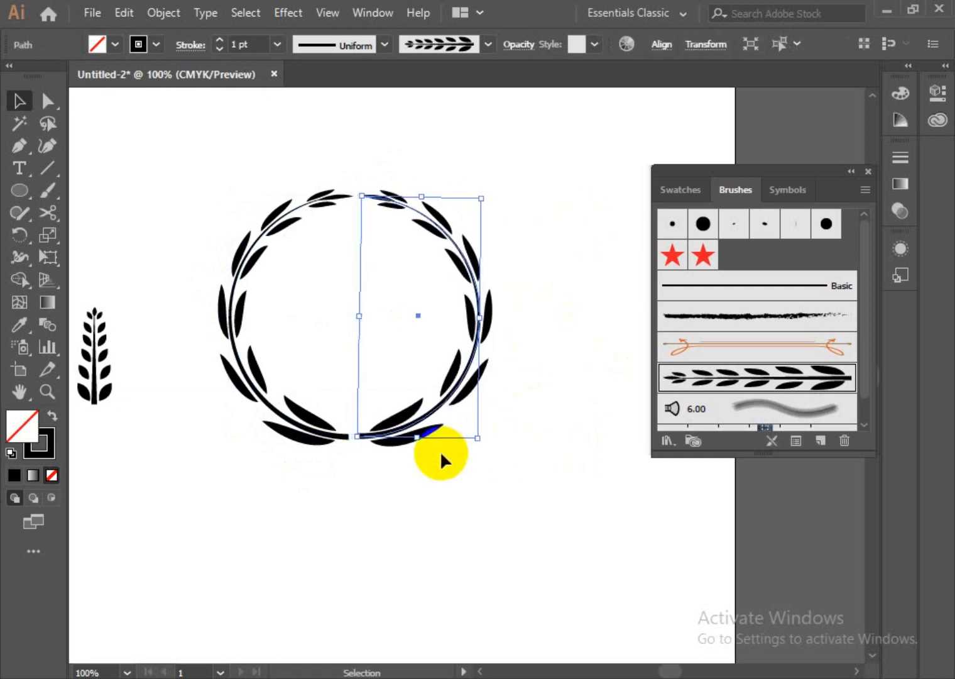
pyautogui.press('Right')
pyautogui.press('Right')
pyautogui.press('Right')
pyautogui.press('Right')
pyautogui.press('Right')
pyautogui.press('Right')
pyautogui.press('Right')
pyautogui.press('Right')
pyautogui.press('Right')
pyautogui.click(565, 496)
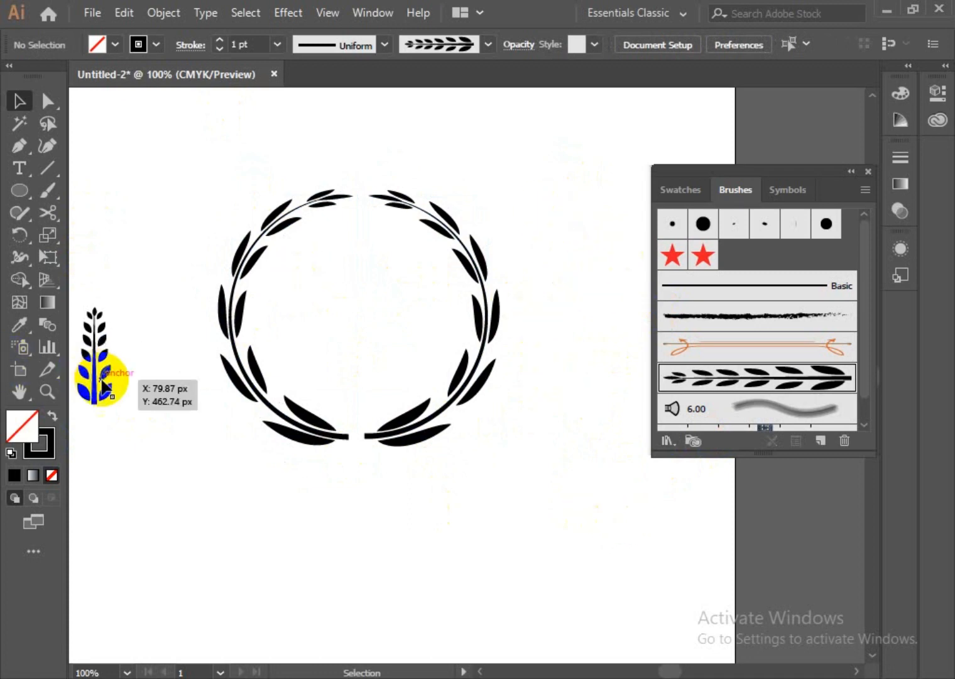
# Delete the original branch artwork and change the stroke colour of both wreath halves to red
pyautogui.click(97, 380)
pyautogui.press('Delete')
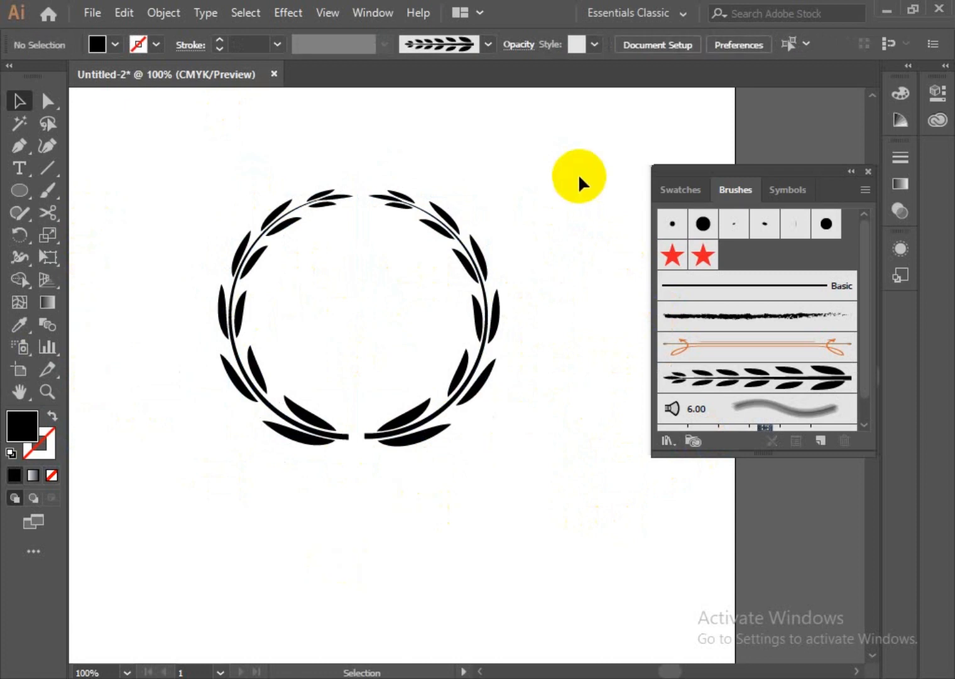
pyautogui.moveTo(580, 182); pyautogui.dragTo(196, 512)
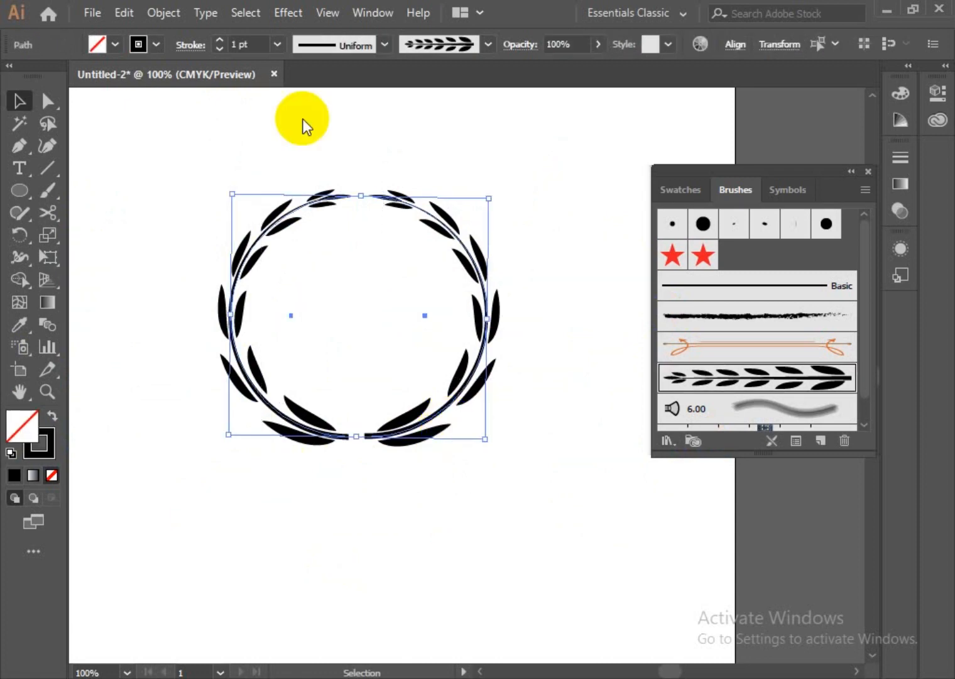
pyautogui.click(138, 44)
pyautogui.click(66, 74)
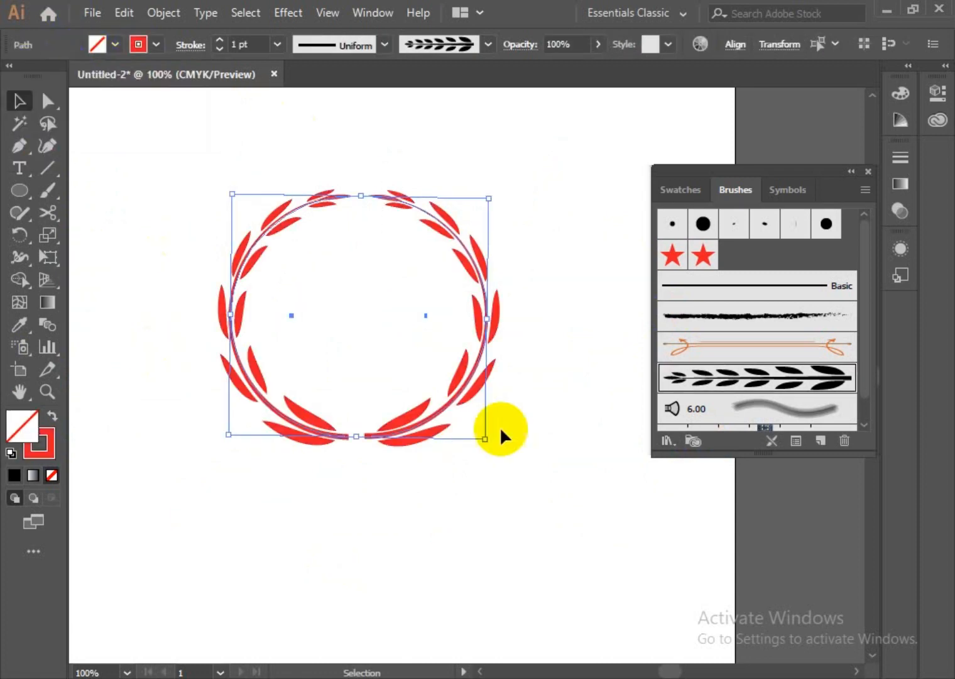
pyautogui.click(550, 420)
# Scale the red wreath down proportionally about its centre and move it to the upper-left corner of the artboard
pyautogui.moveTo(527, 149); pyautogui.dragTo(231, 446)
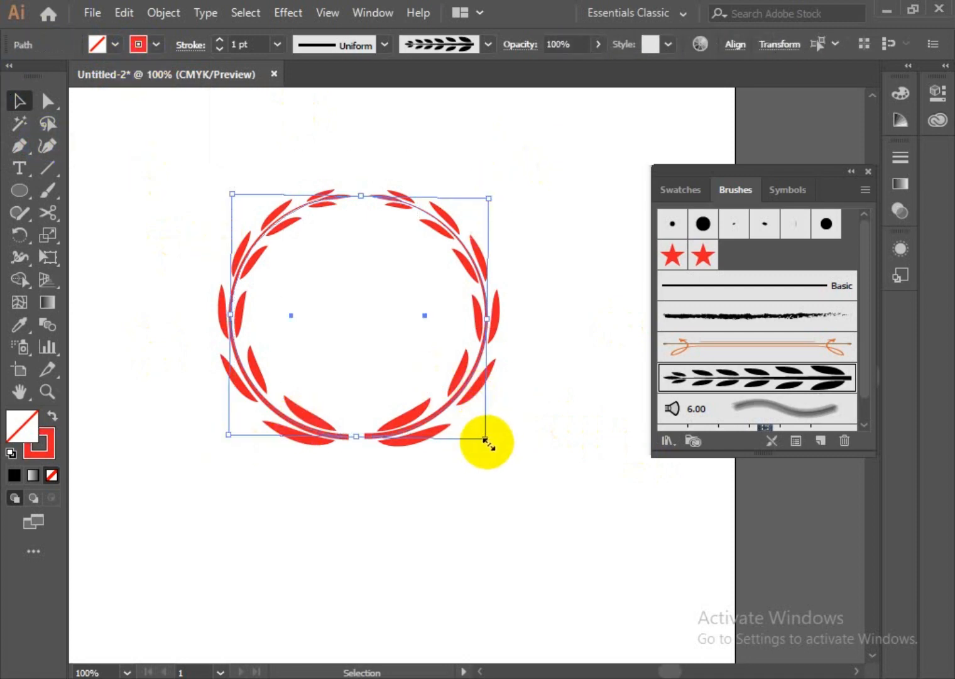
pyautogui.moveTo(485, 440); pyautogui.dragTo(457, 413)
pyautogui.click(593, 448)
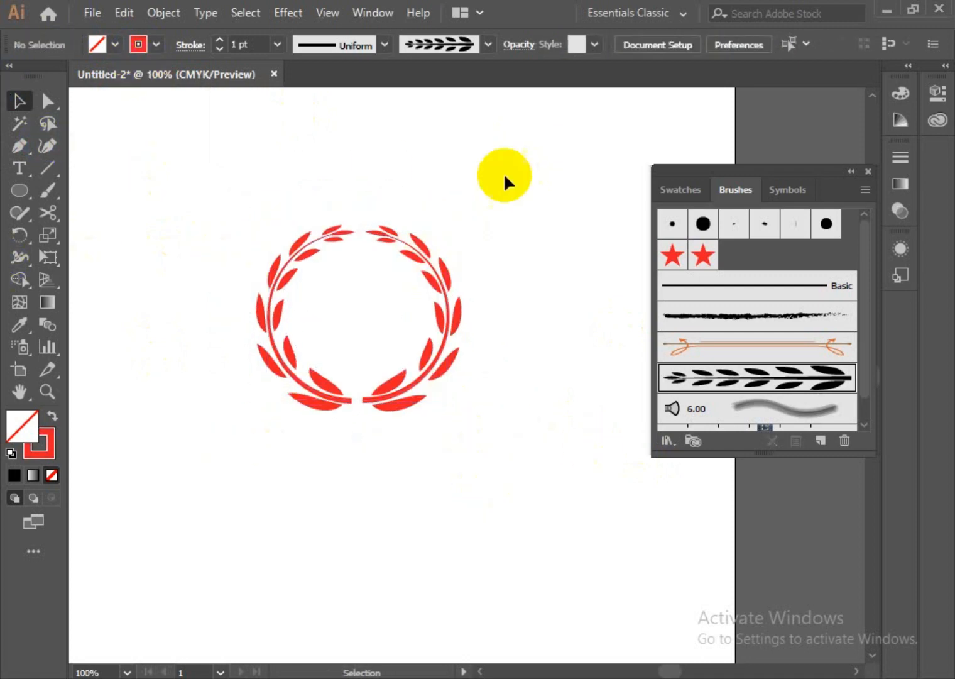
pyautogui.moveTo(507, 198); pyautogui.dragTo(295, 457)
pyautogui.moveTo(438, 373); pyautogui.dragTo(245, 256)
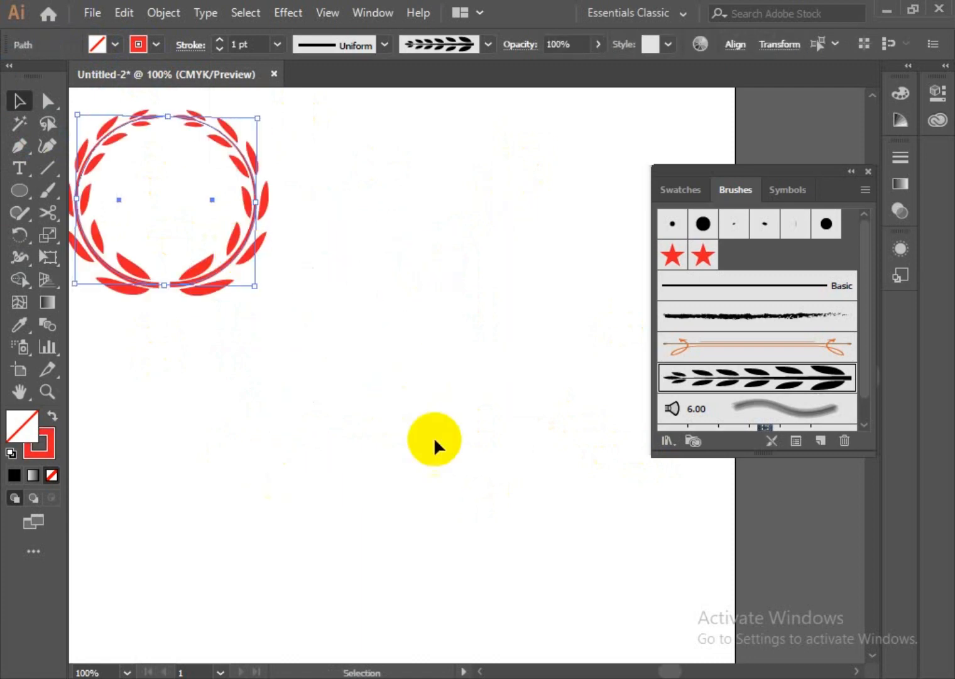
pyautogui.click(435, 441)
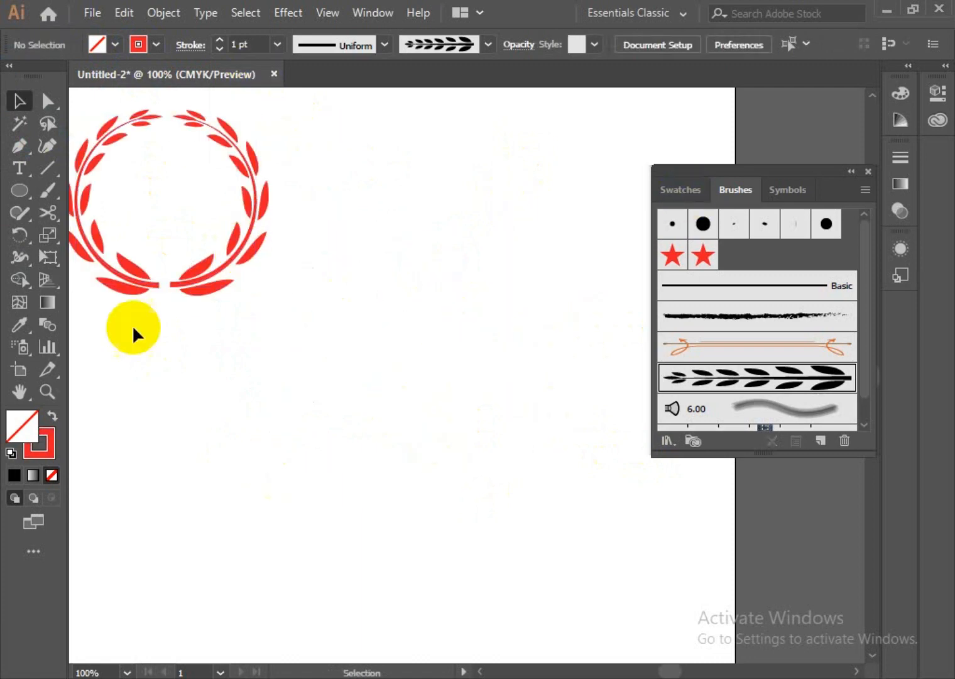
# Draw a square from its centre in the middle of the artboard, with a black stroke and no fill
pyautogui.moveTo(20, 190); pyautogui.dragTo(91, 192)
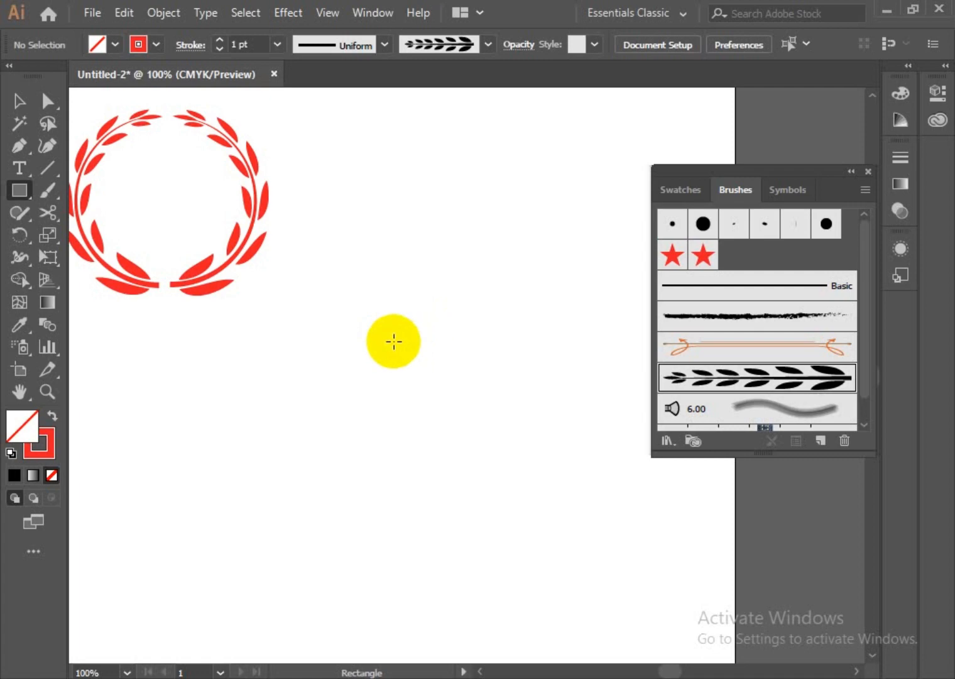
pyautogui.moveTo(395, 340)
pyautogui.mouseDown()
pyautogui.moveTo(454, 422)
pyautogui.moveTo(445, 410)
pyautogui.mouseUp()
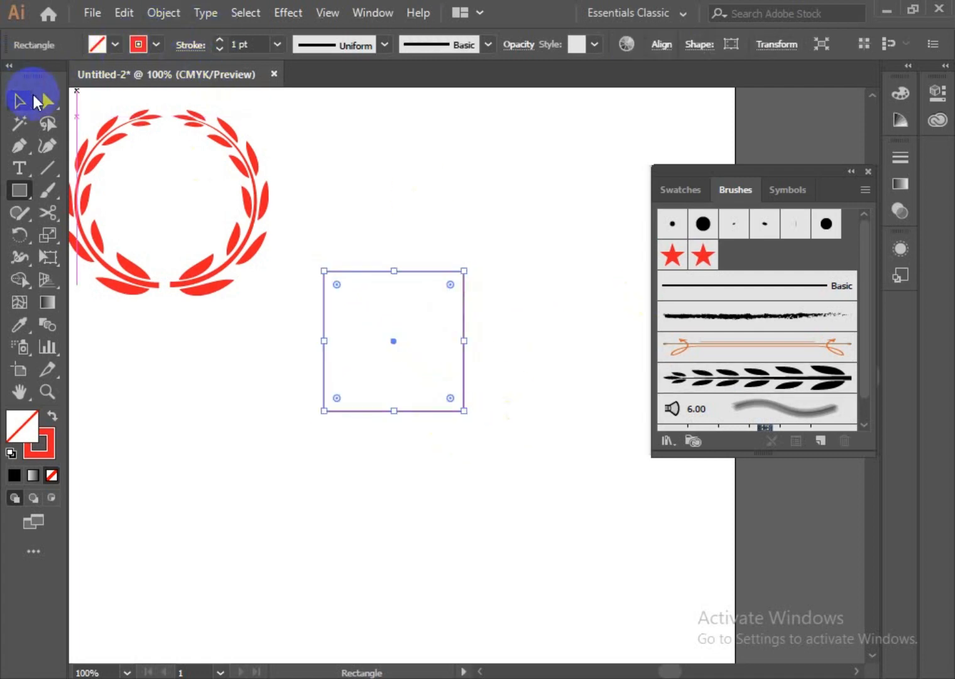
pyautogui.click(151, 45)
pyautogui.click(51, 74)
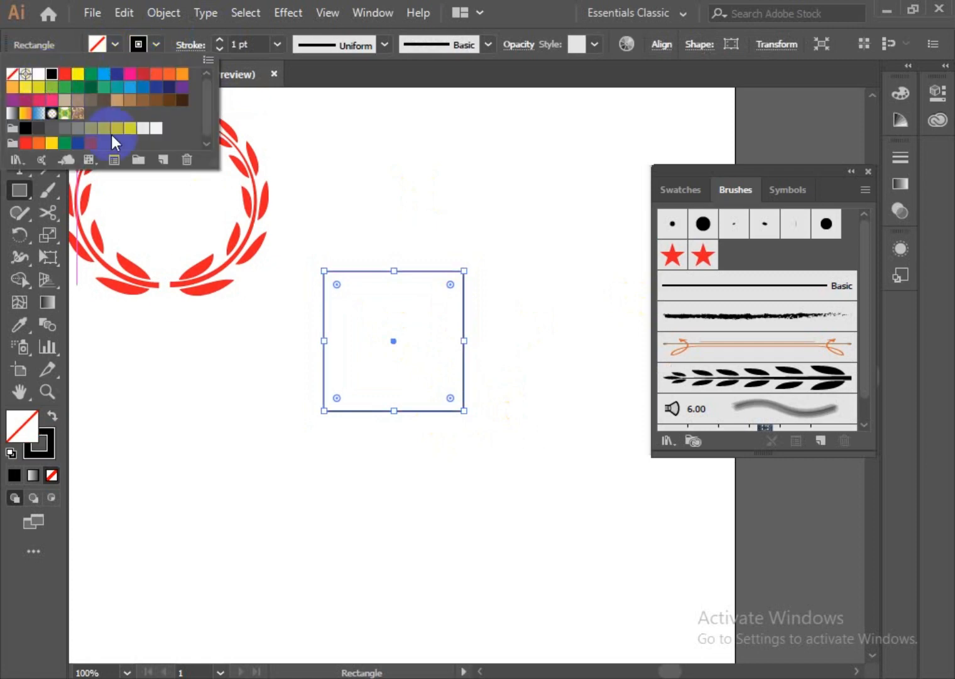
pyautogui.click(19, 104)
pyautogui.click(550, 439)
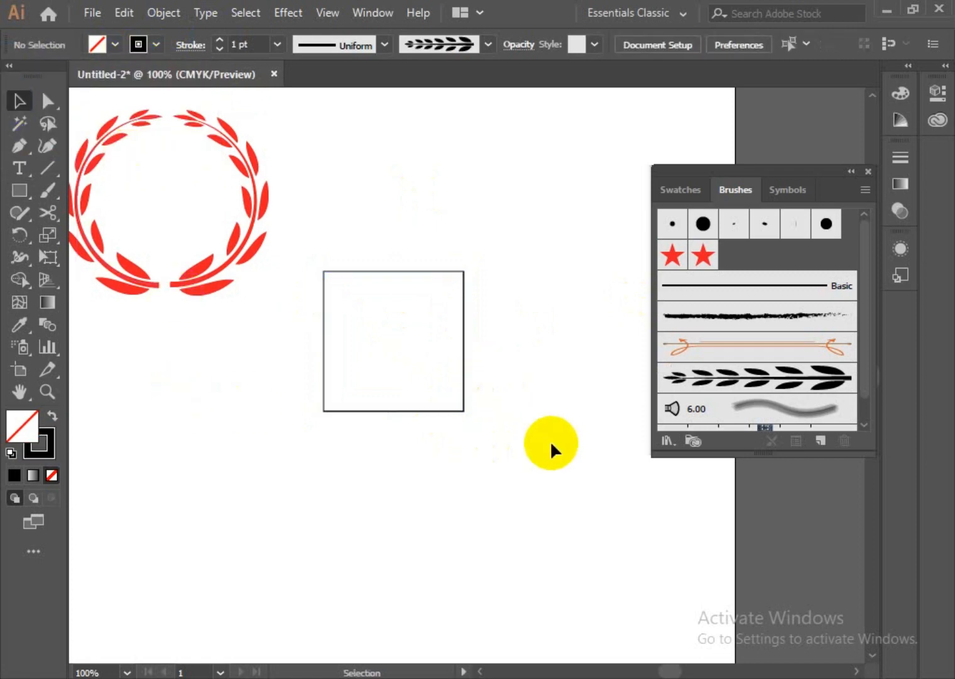
# Create three progressively smaller concentric copies of the square inside it, evenly spaced, by scaling duplicates about the centre
pyautogui.click(463, 406)
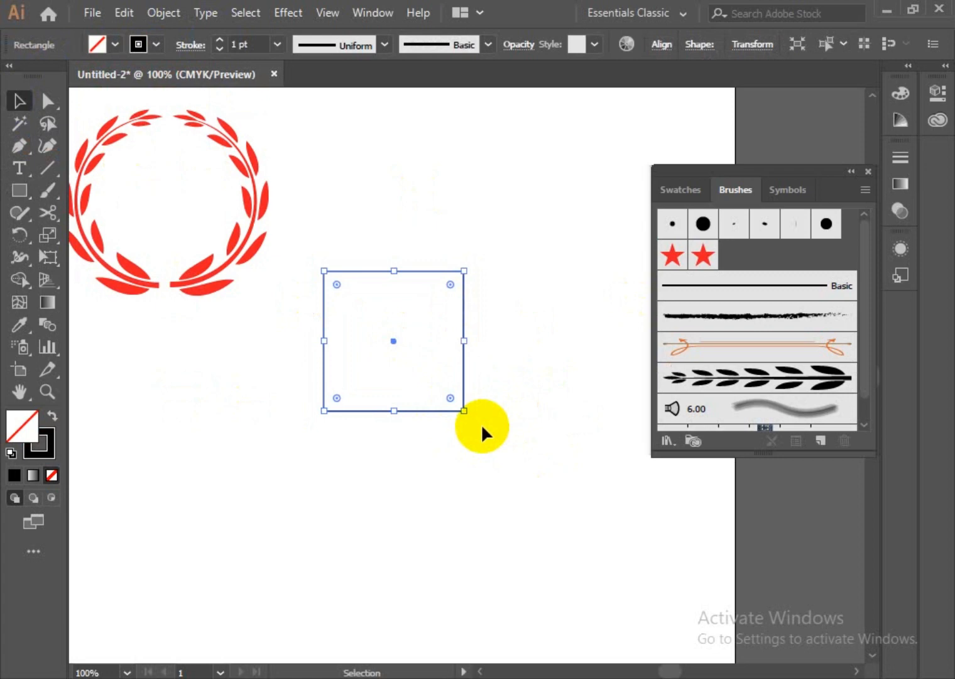
pyautogui.press('a')
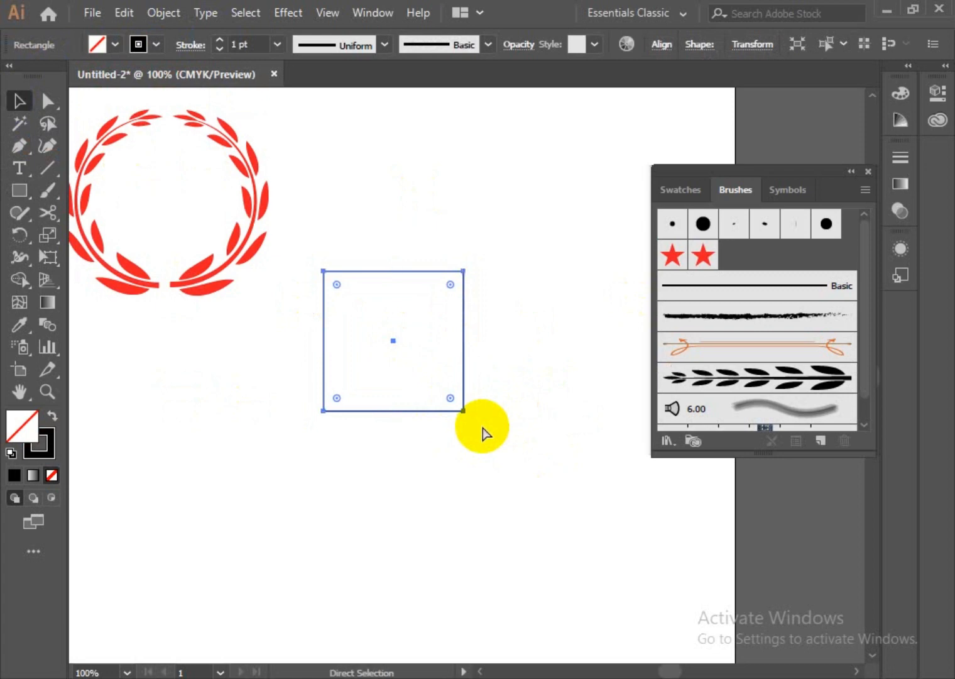
pyautogui.press('v')
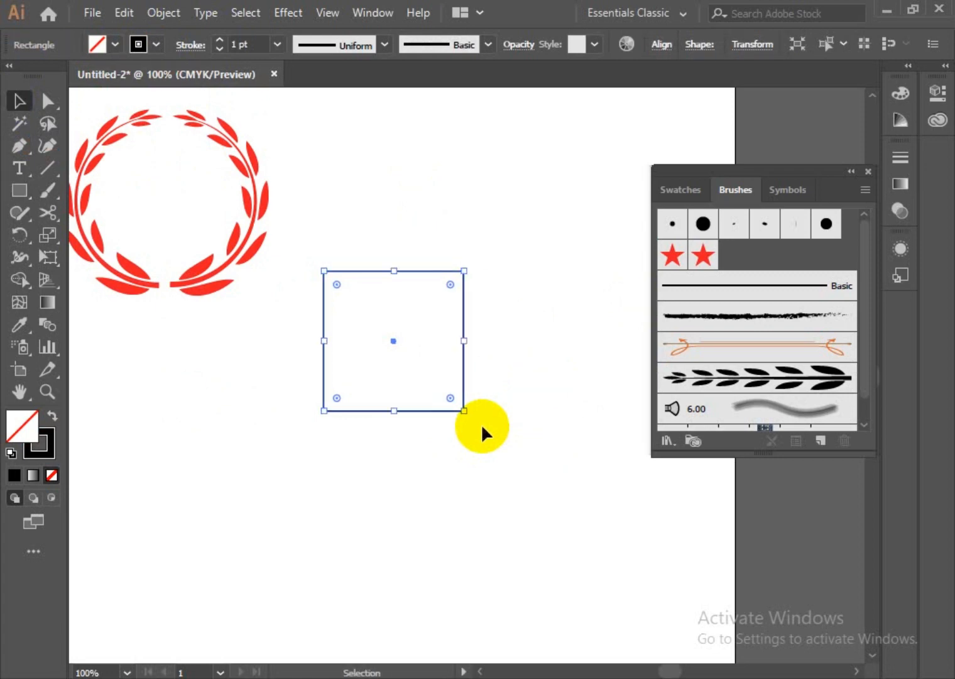
pyautogui.moveTo(463, 410); pyautogui.dragTo(452, 398)
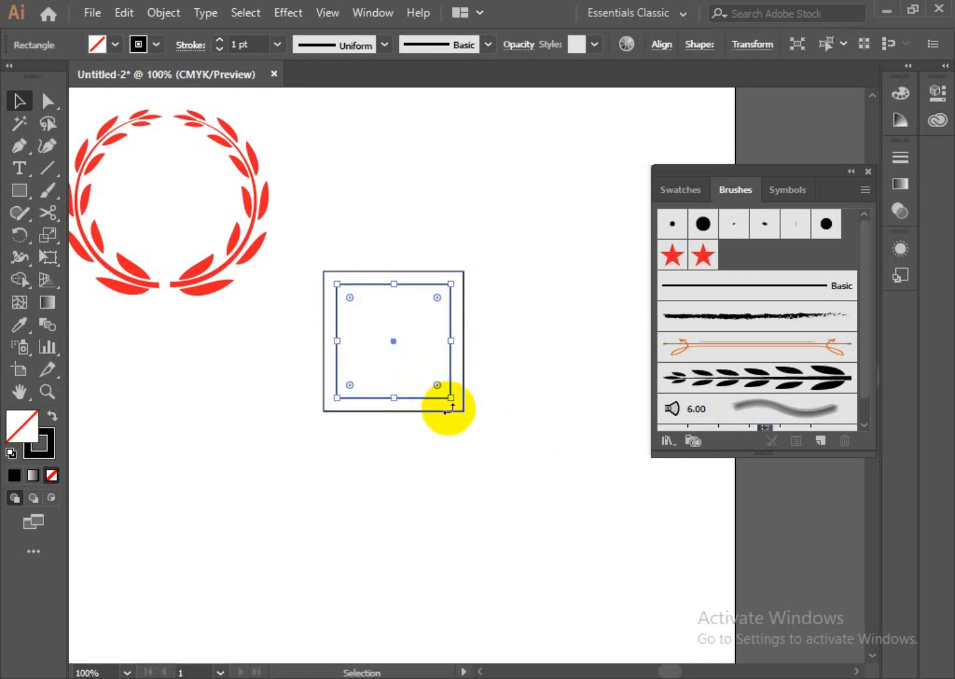
pyautogui.press('a')
pyautogui.press('v')
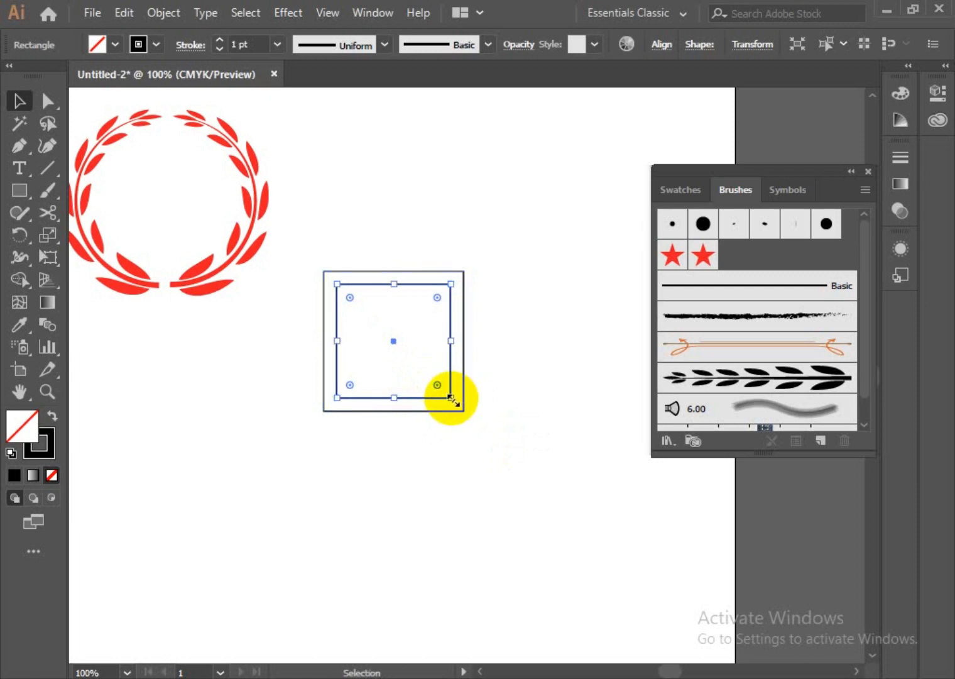
pyautogui.moveTo(451, 398); pyautogui.dragTo(440, 386)
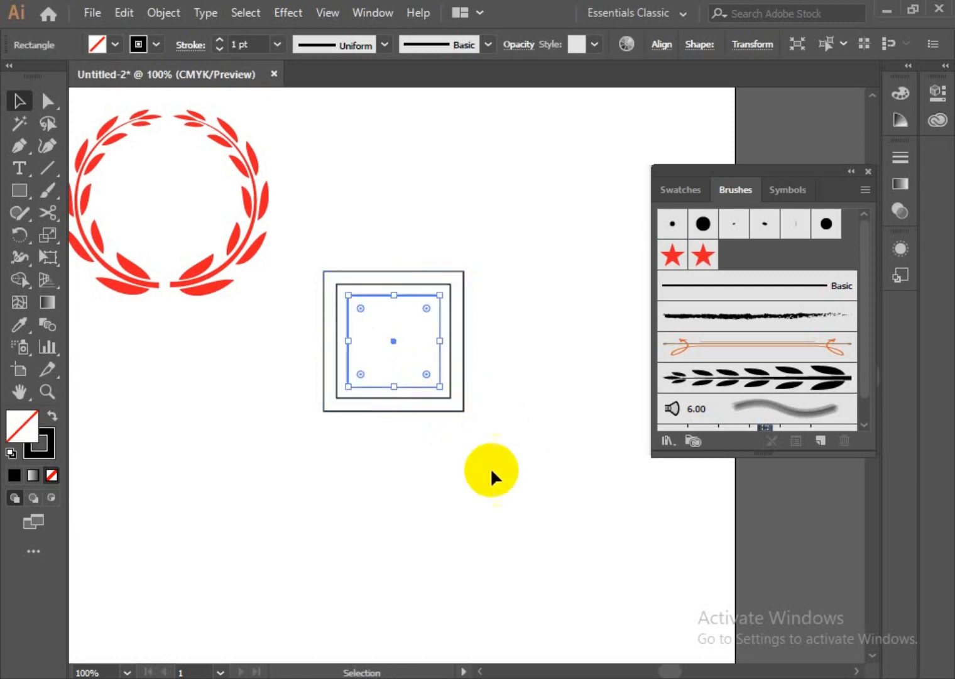
pyautogui.press('a')
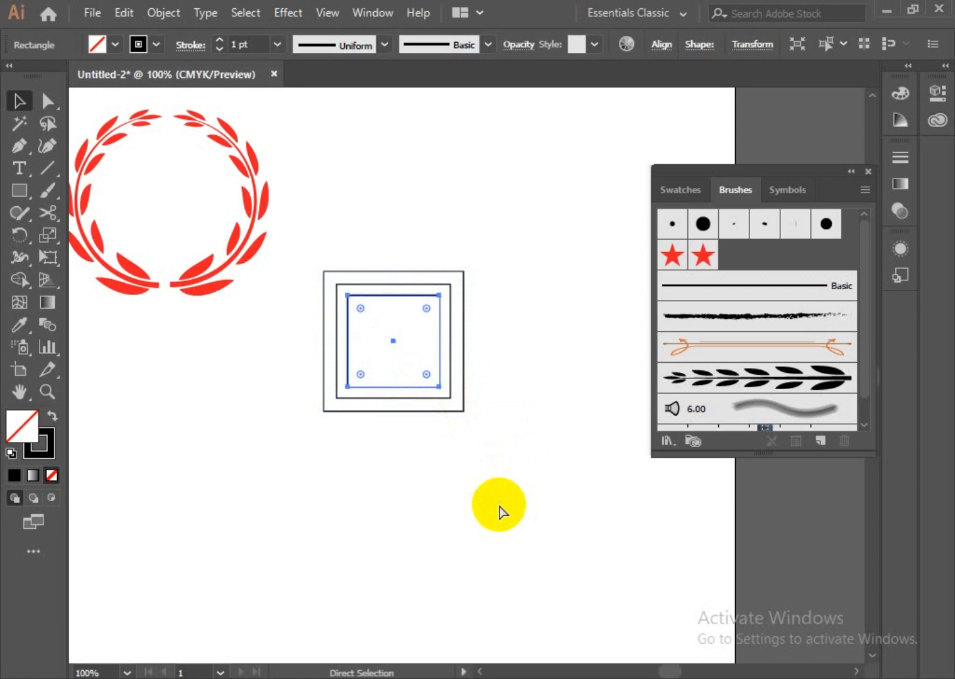
pyautogui.press('v')
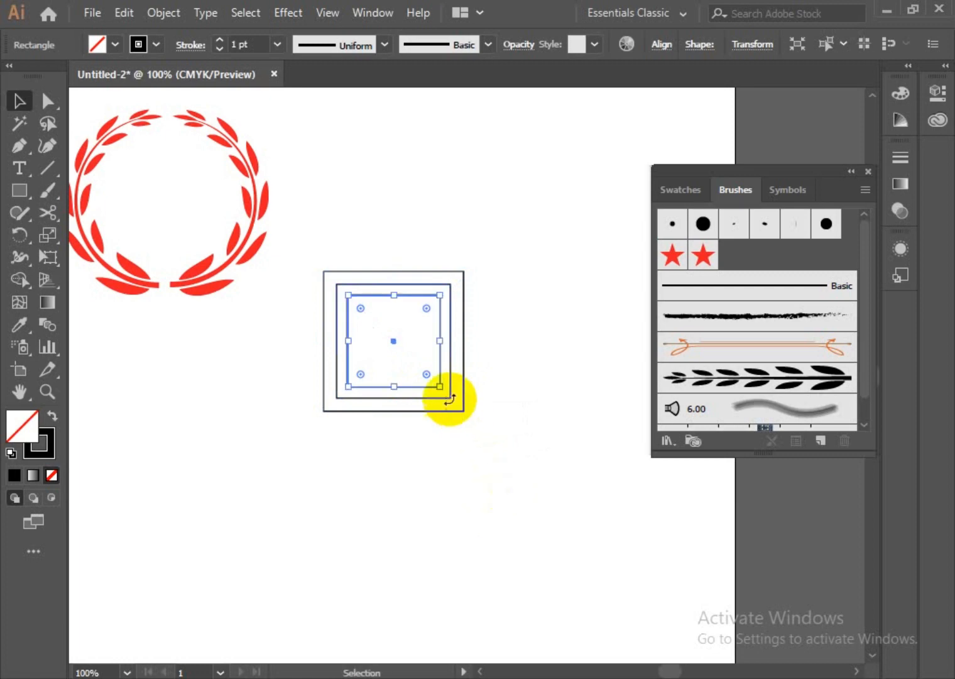
pyautogui.moveTo(440, 386); pyautogui.dragTo(428, 374)
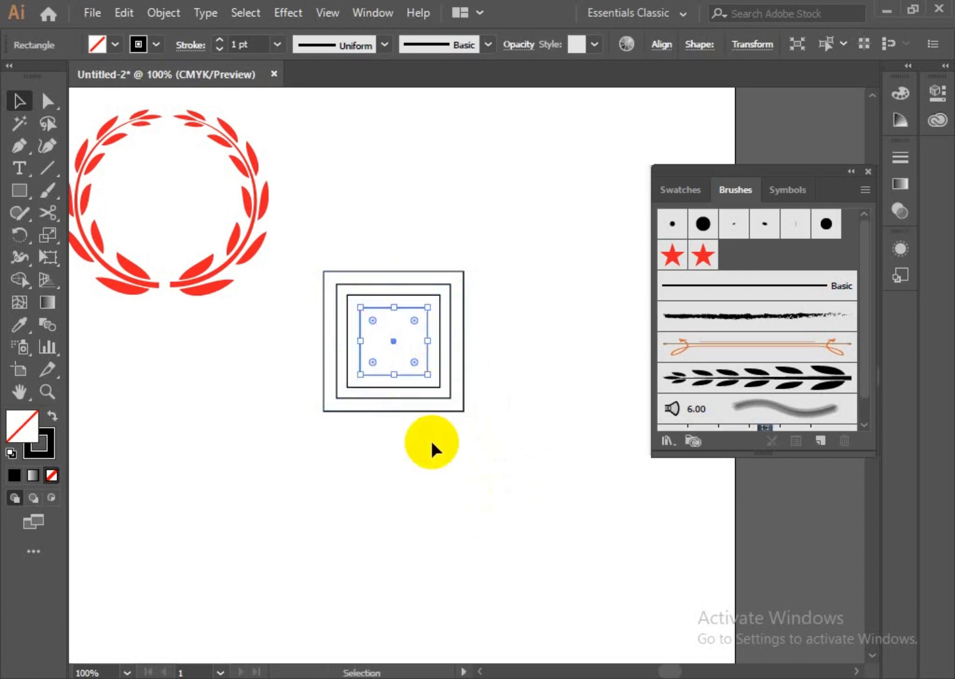
# Add two more progressively smaller concentric squares inside the innermost square by scaling duplicates about the centre
pyautogui.press('a')
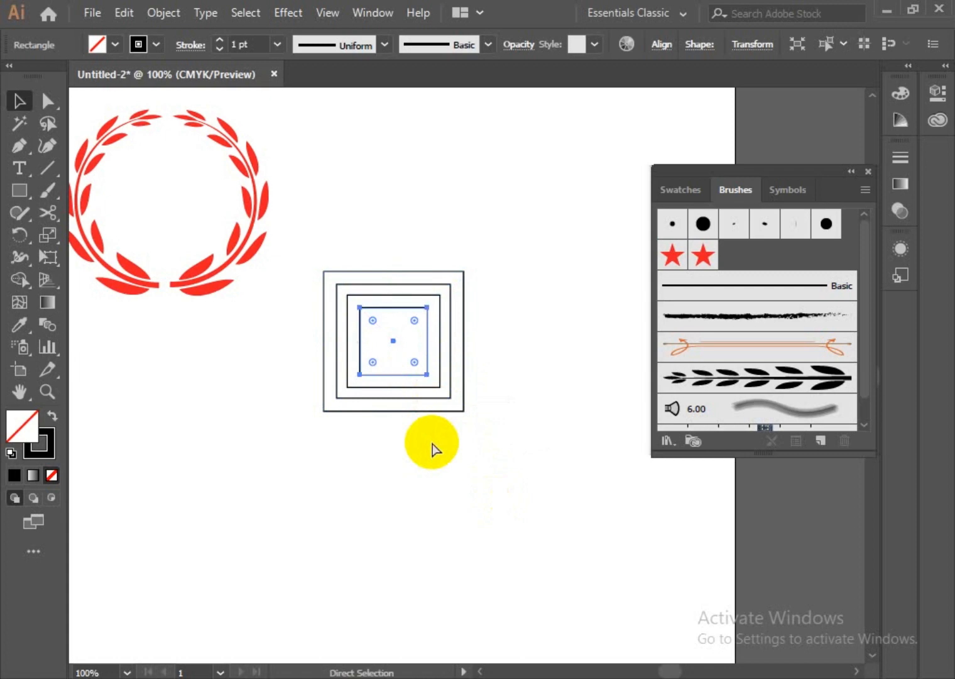
pyautogui.press('v')
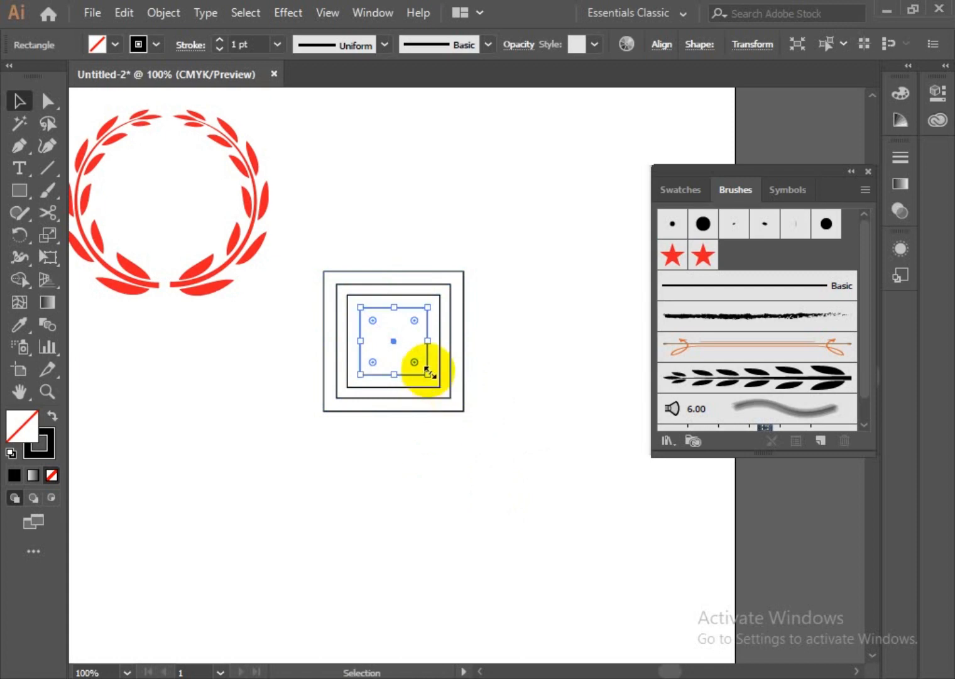
pyautogui.moveTo(427, 374); pyautogui.dragTo(416, 362)
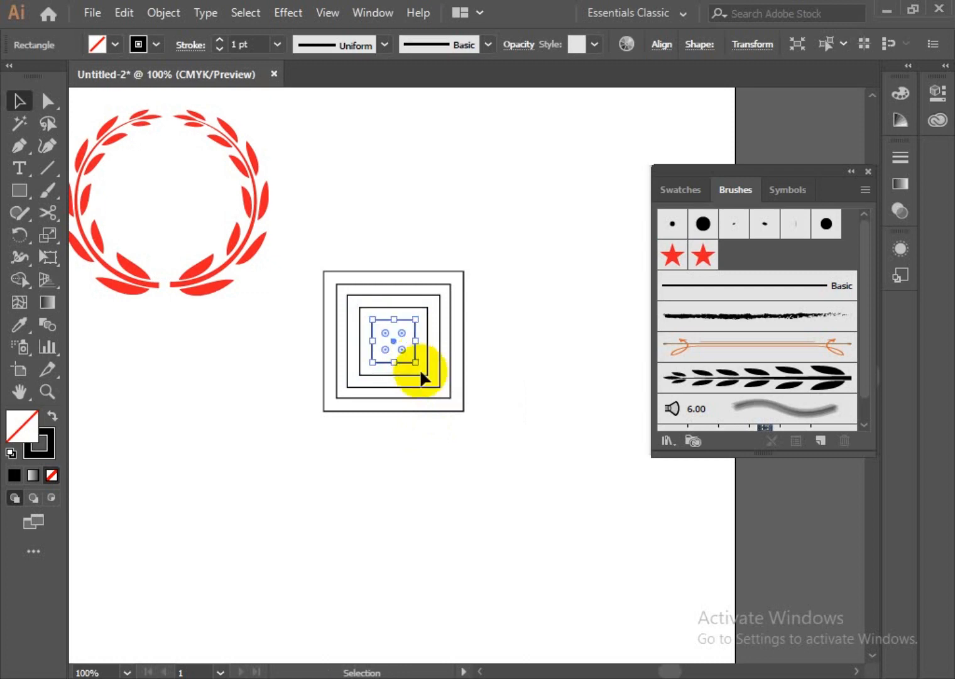
pyautogui.click(446, 514)
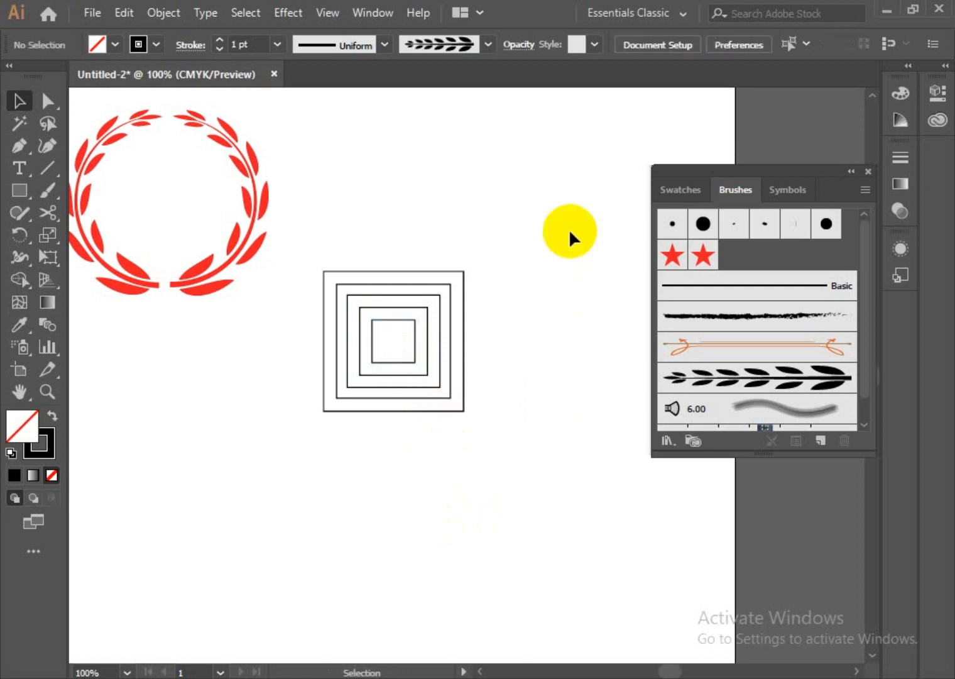
pyautogui.click(407, 363)
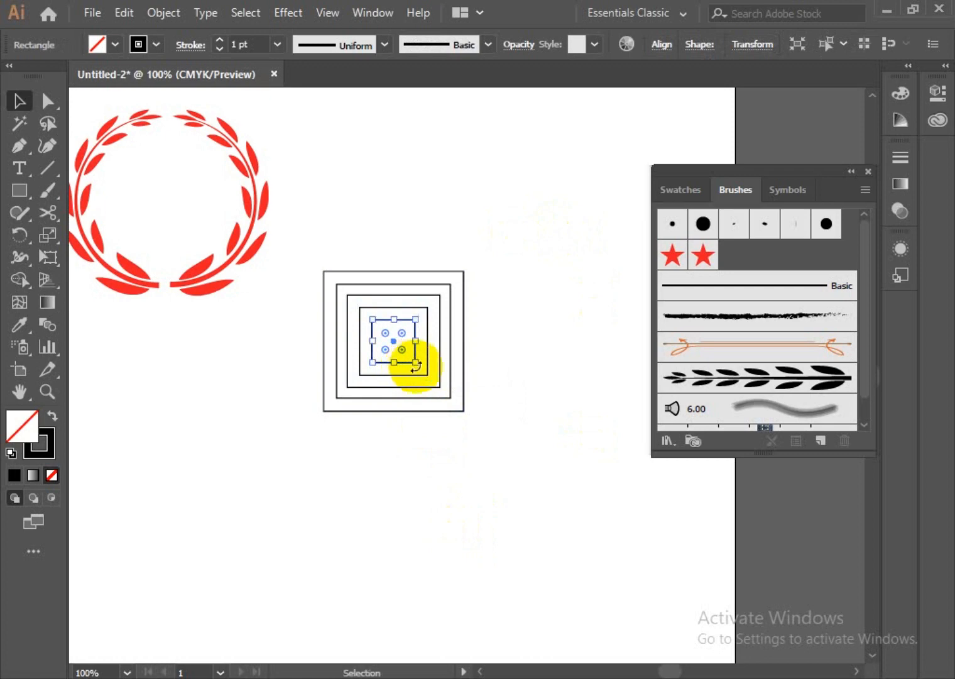
pyautogui.moveTo(415, 364); pyautogui.dragTo(408, 352)
pyautogui.click(511, 422)
# Create a scatter brush from all the nested squares, with the colorization method set to Tints
pyautogui.moveTo(480, 262); pyautogui.dragTo(265, 445)
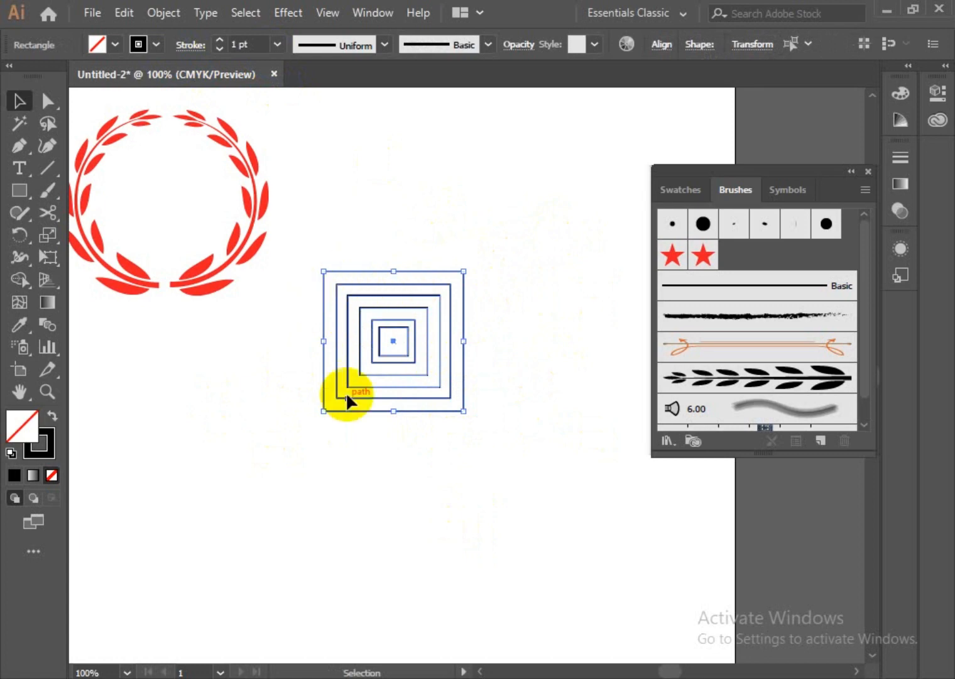
pyautogui.click(239, 44)
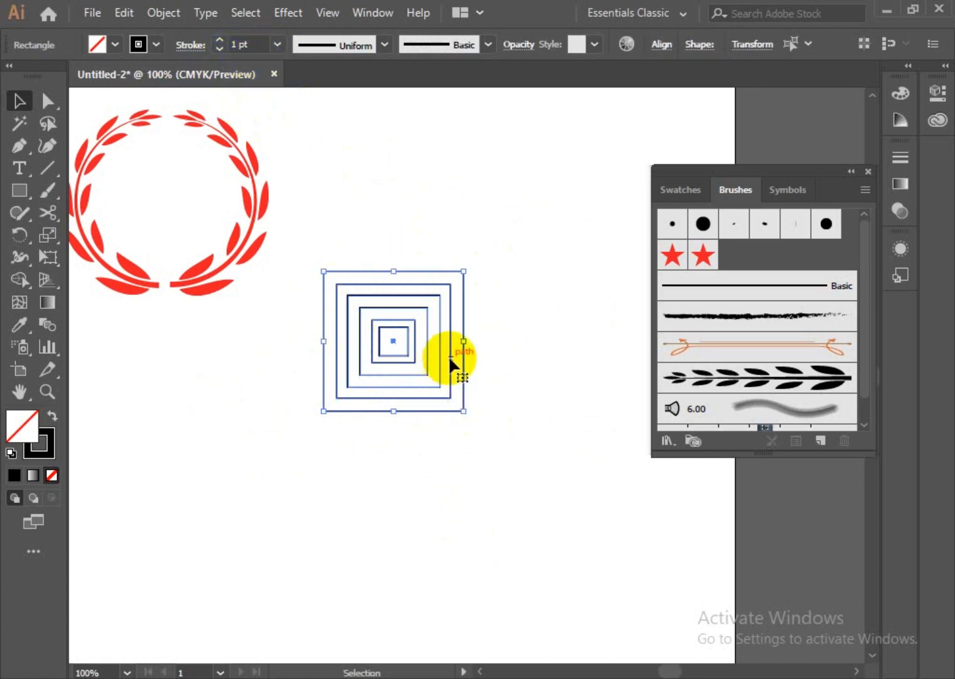
pyautogui.moveTo(449, 362); pyautogui.dragTo(762, 321)
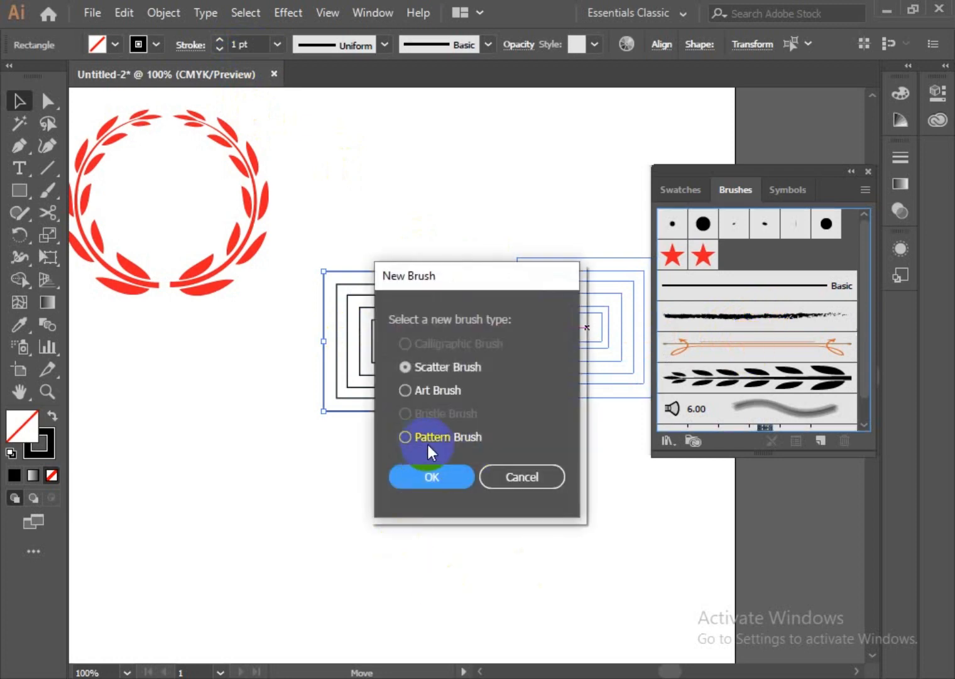
pyautogui.click(435, 479)
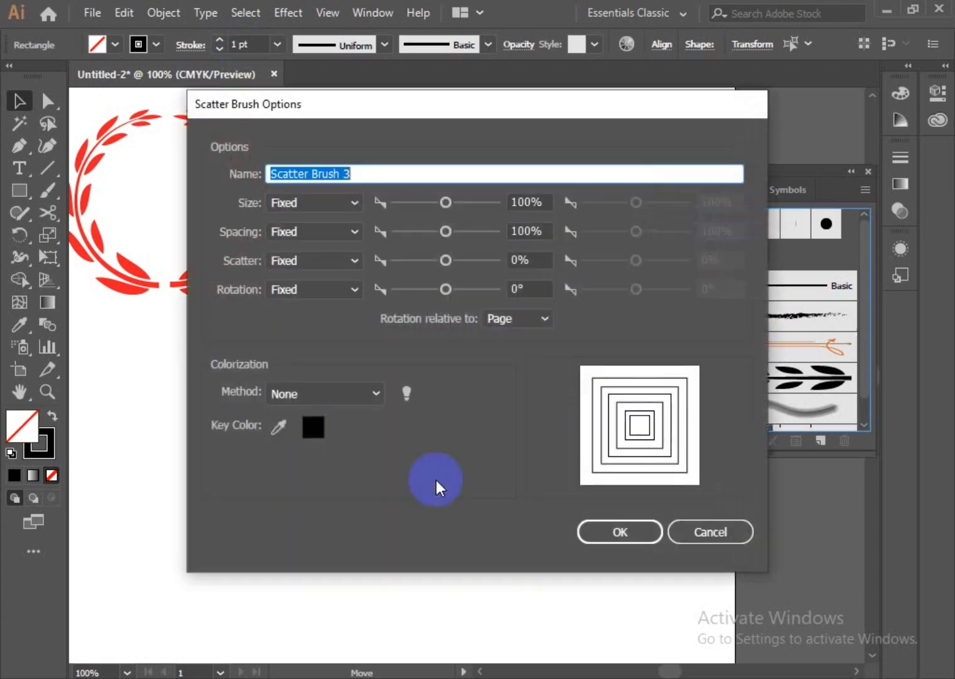
pyautogui.click(374, 393)
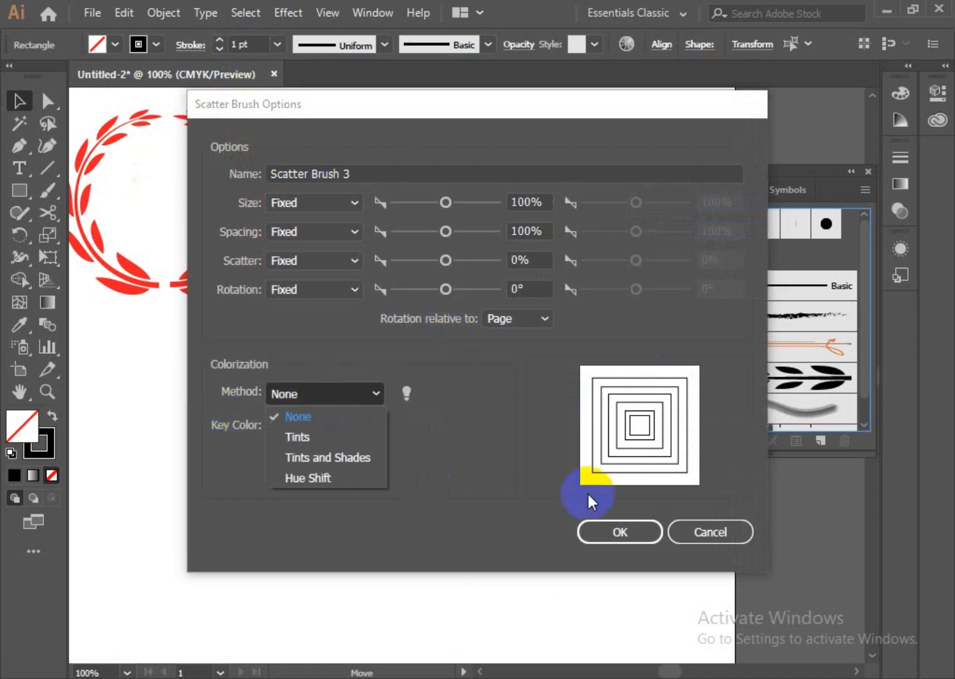
pyautogui.click(303, 437)
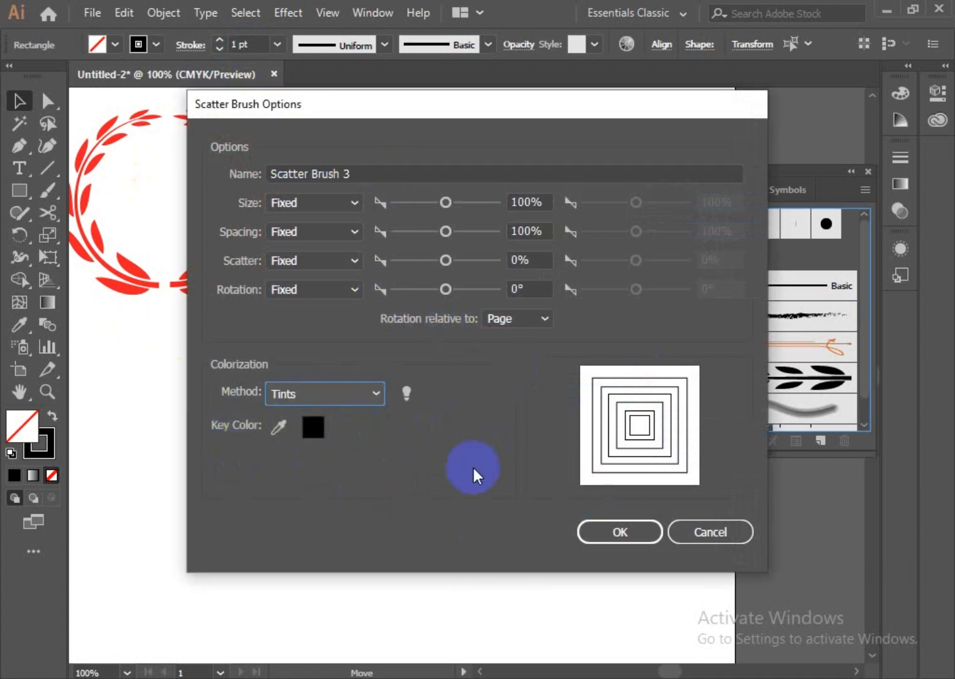
pyautogui.click(624, 536)
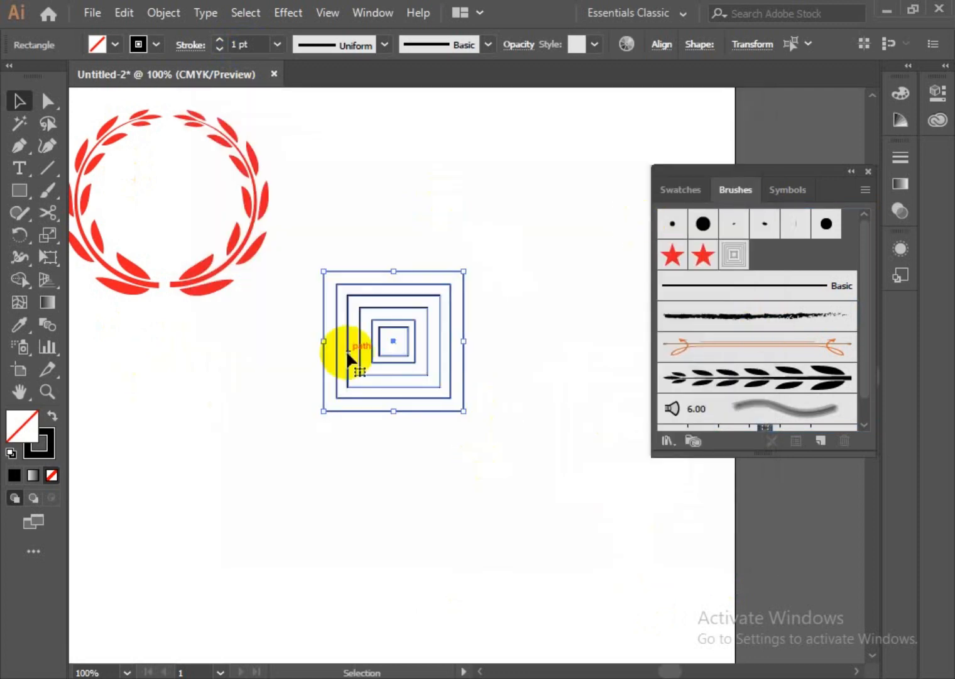
# Delete the original nested squares from the artboard and choose the new nested-squares brush for the Paintbrush tool
pyautogui.moveTo(518, 259); pyautogui.dragTo(275, 501)
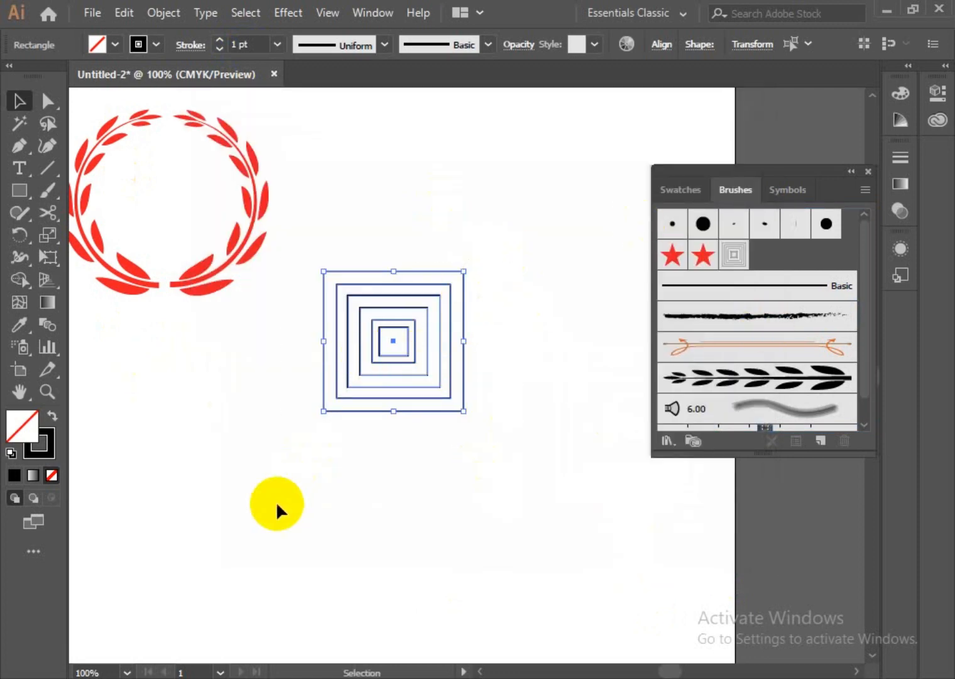
pyautogui.press('Delete')
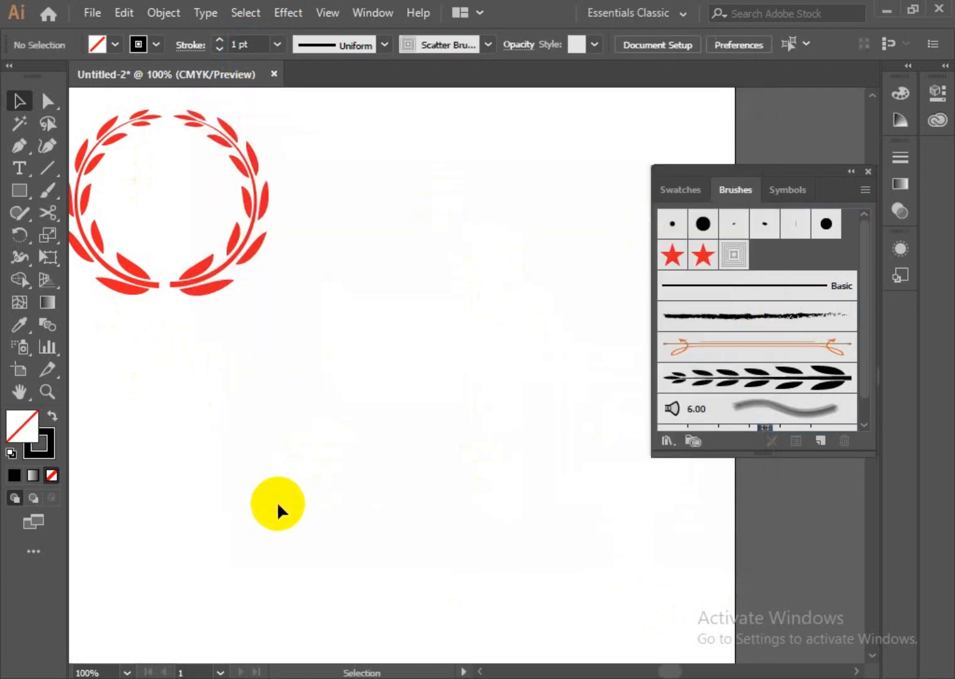
pyautogui.click(47, 186)
pyautogui.click(733, 256)
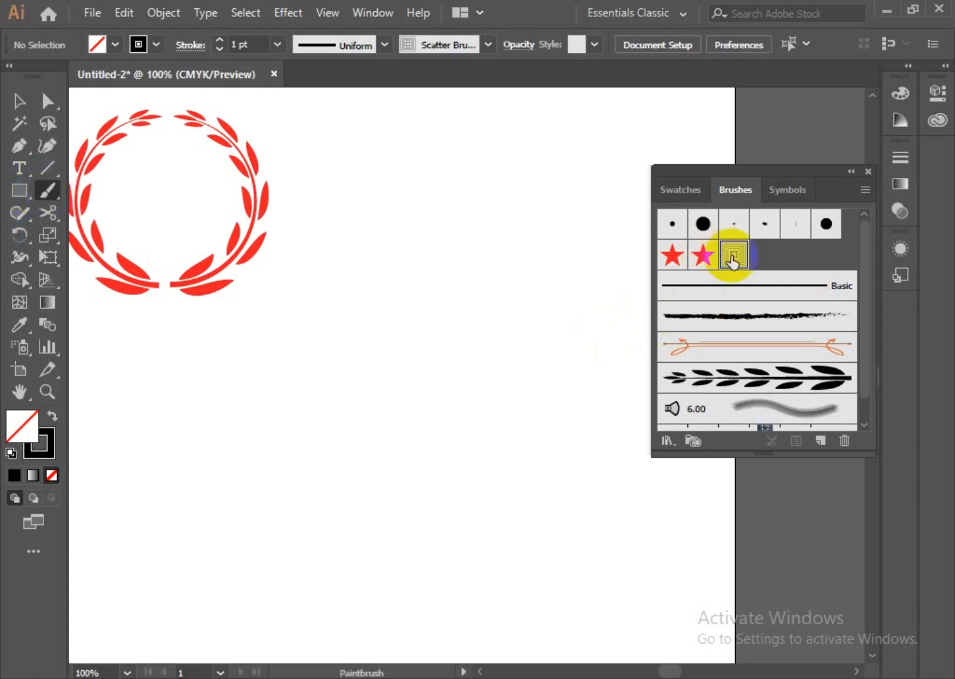
pyautogui.click(19, 100)
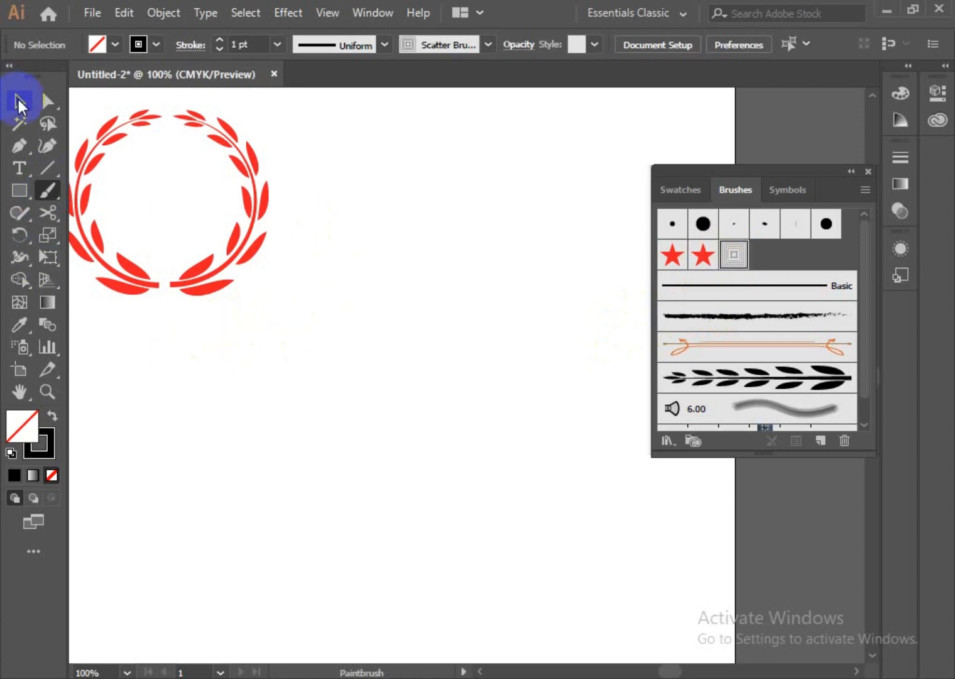
# Draw a large square from its centre beside the wreath and apply the nested-squares scatter brush to its outline
pyautogui.click(20, 189)
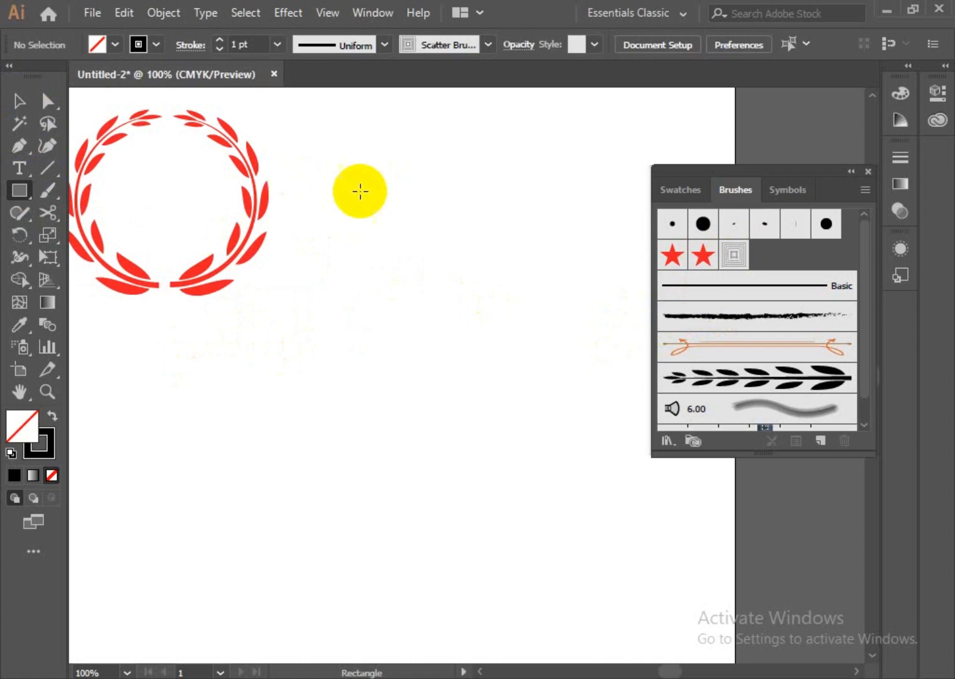
pyautogui.moveTo(391, 254); pyautogui.dragTo(462, 349)
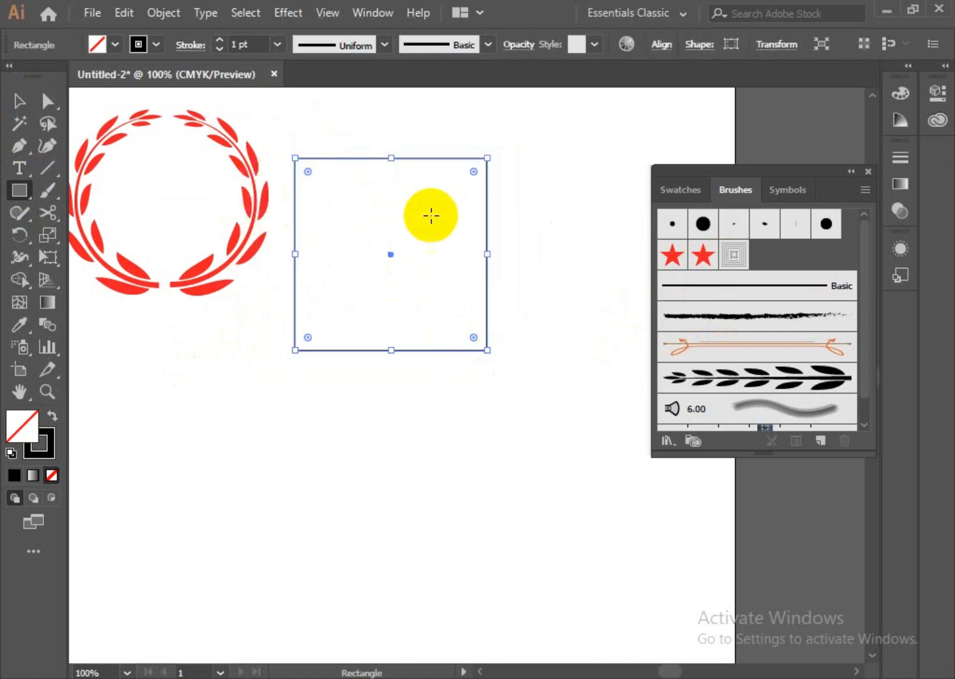
pyautogui.click(734, 255)
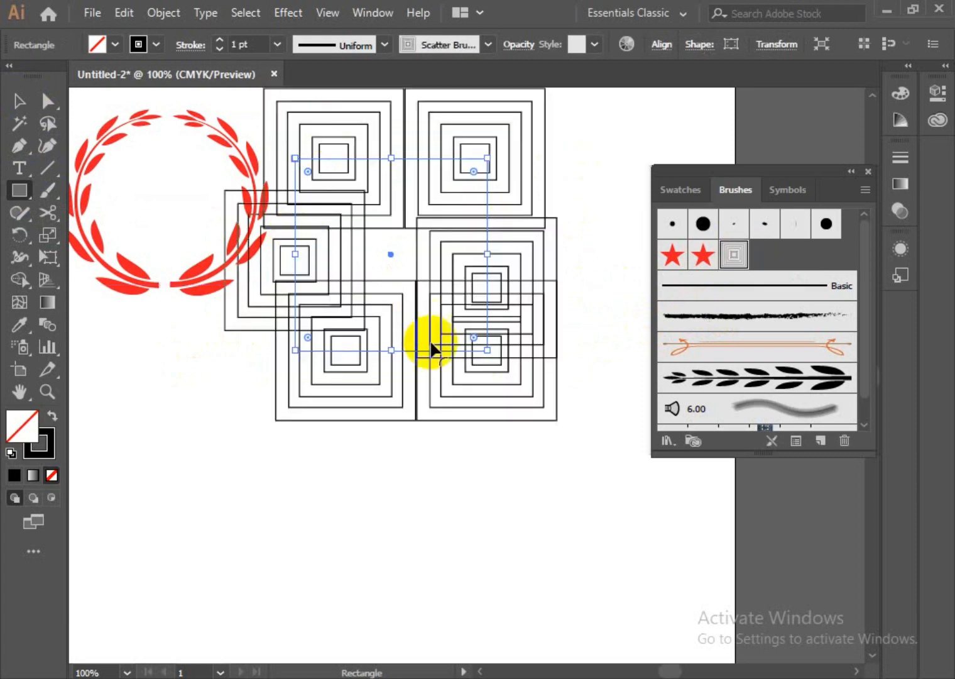
pyautogui.moveTo(466, 267); pyautogui.dragTo(513, 448)
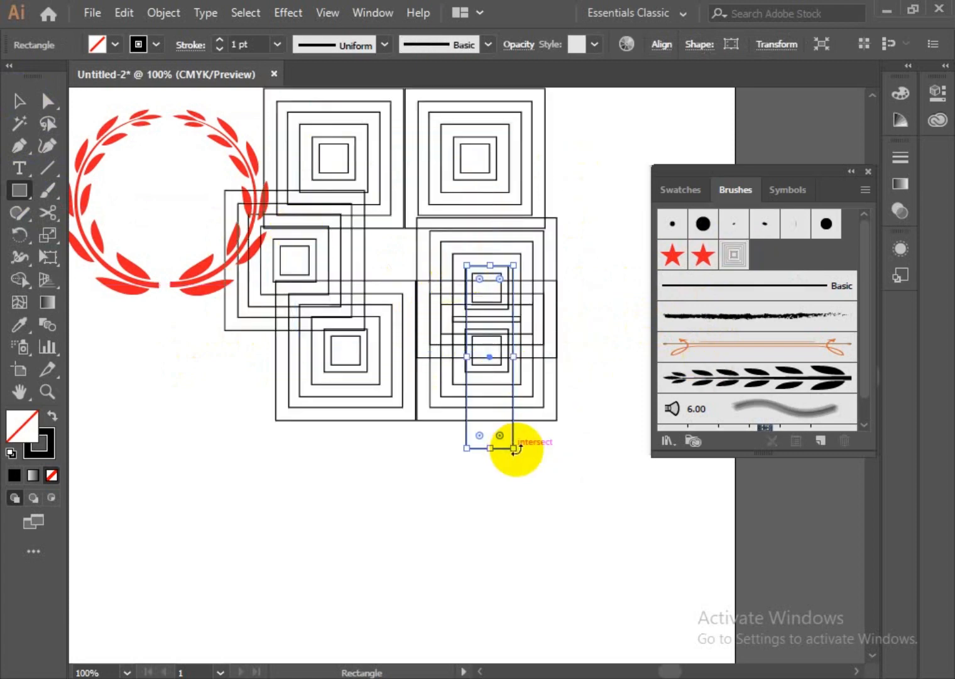
pyautogui.hotkey('ctrl', 'z')
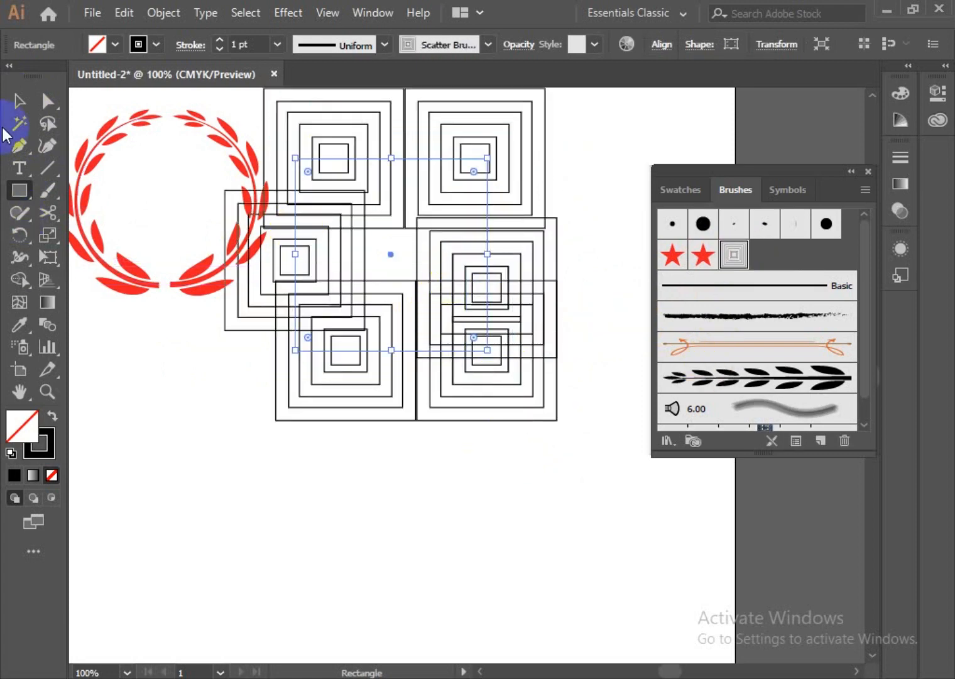
# Select the brushed square and reduce its stroke weight to 0.25 pt
pyautogui.click(17, 98)
pyautogui.click(324, 639)
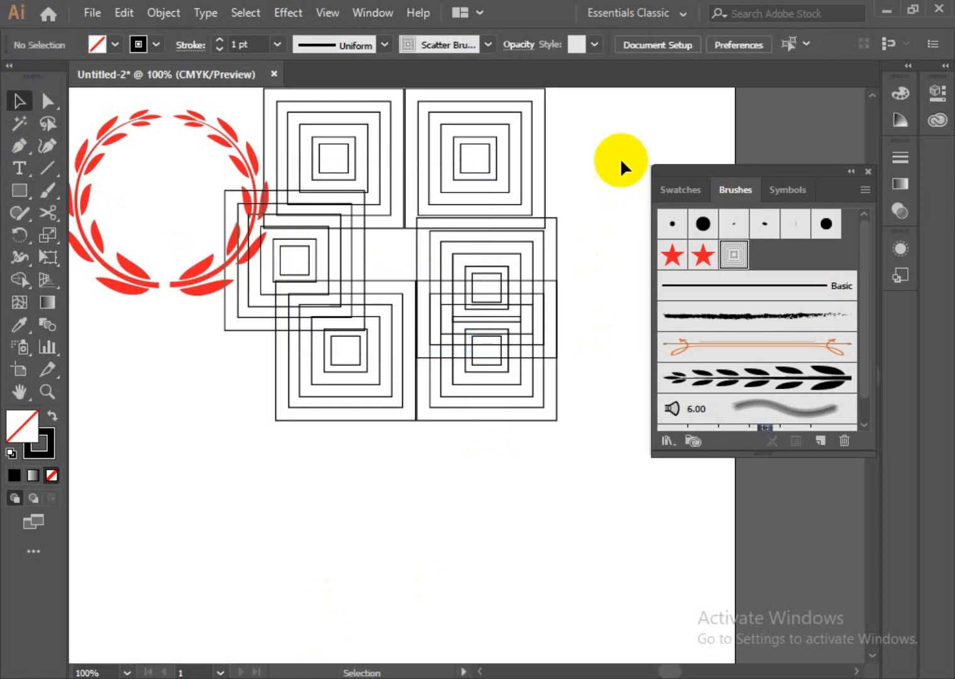
pyautogui.moveTo(620, 161)
pyautogui.mouseDown()
pyautogui.moveTo(359, 452)
pyautogui.moveTo(469, 277)
pyautogui.mouseUp()
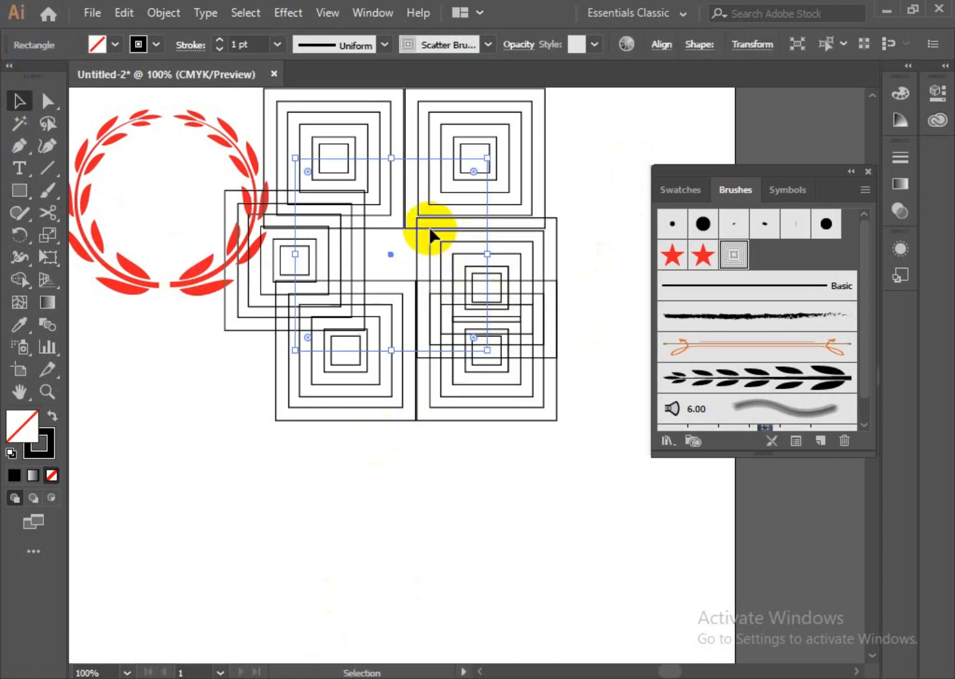
pyautogui.click(274, 44)
pyautogui.click(311, 121)
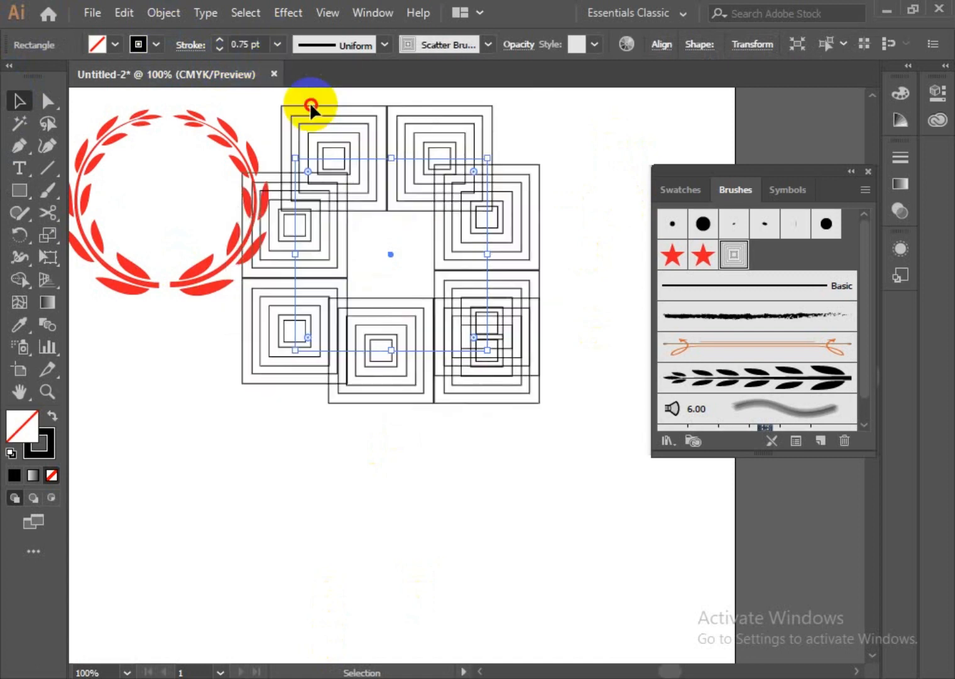
pyautogui.click(277, 44)
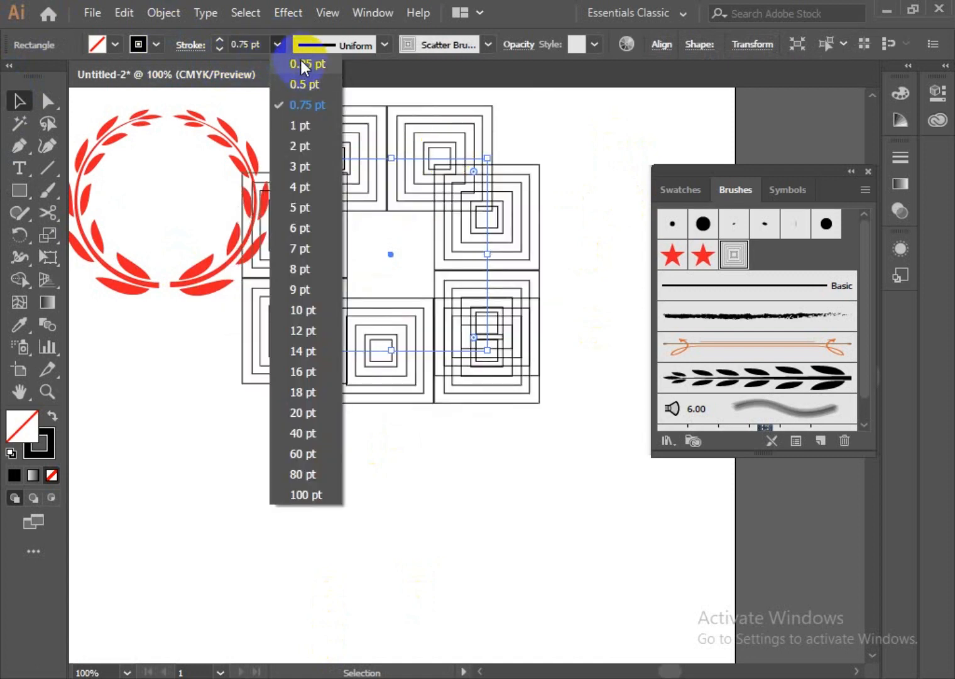
pyautogui.click(301, 64)
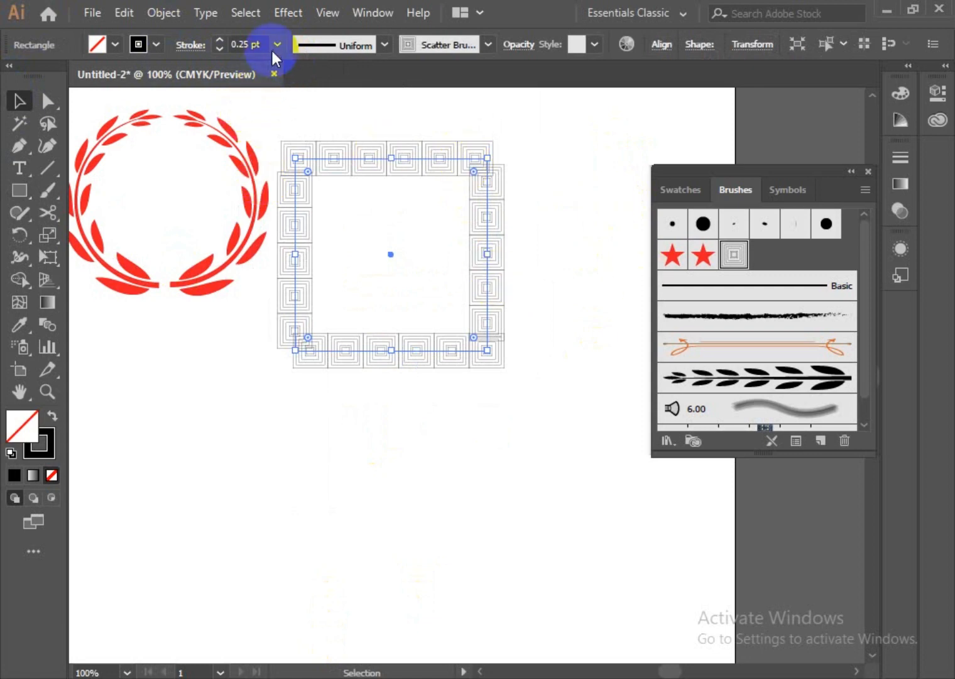
# Move the patterned square frame down and to the right, clear of the wreath, and deselect it
pyautogui.click(275, 44)
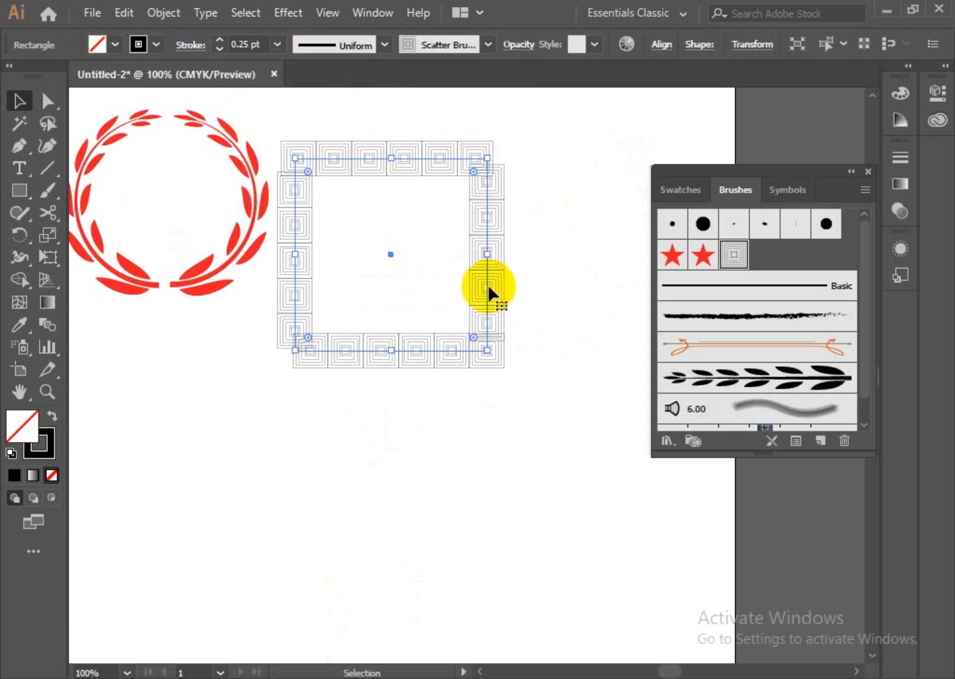
pyautogui.moveTo(489, 289); pyautogui.dragTo(534, 449)
pyautogui.click(590, 377)
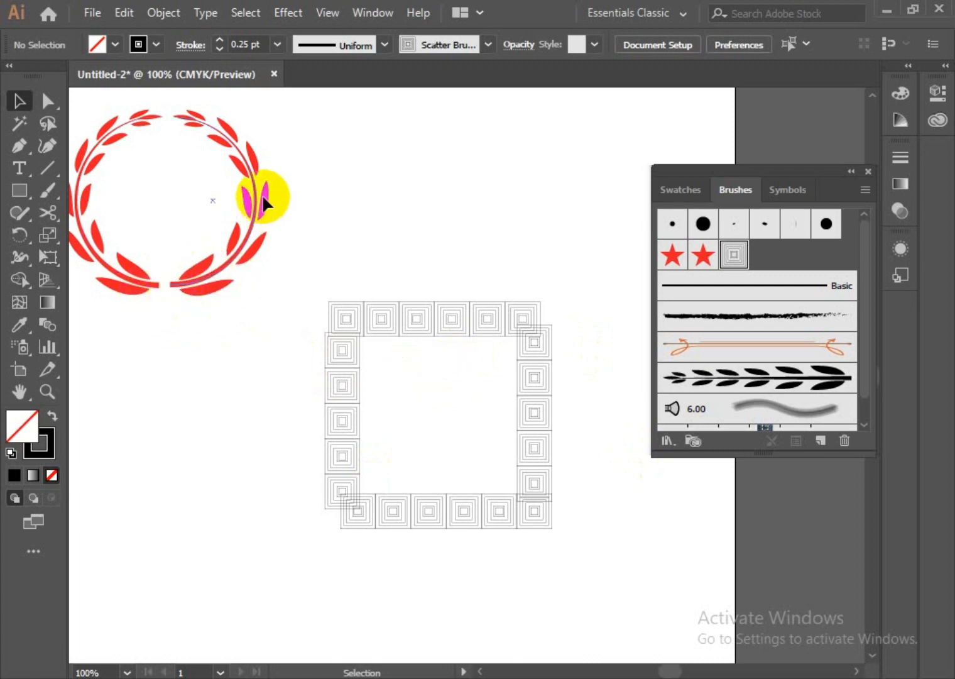
# Group the two halves of the red wreath and move it down beside the patterned square frame
pyautogui.moveTo(286, 137); pyautogui.dragTo(80, 319)
pyautogui.rightClick(245, 265)
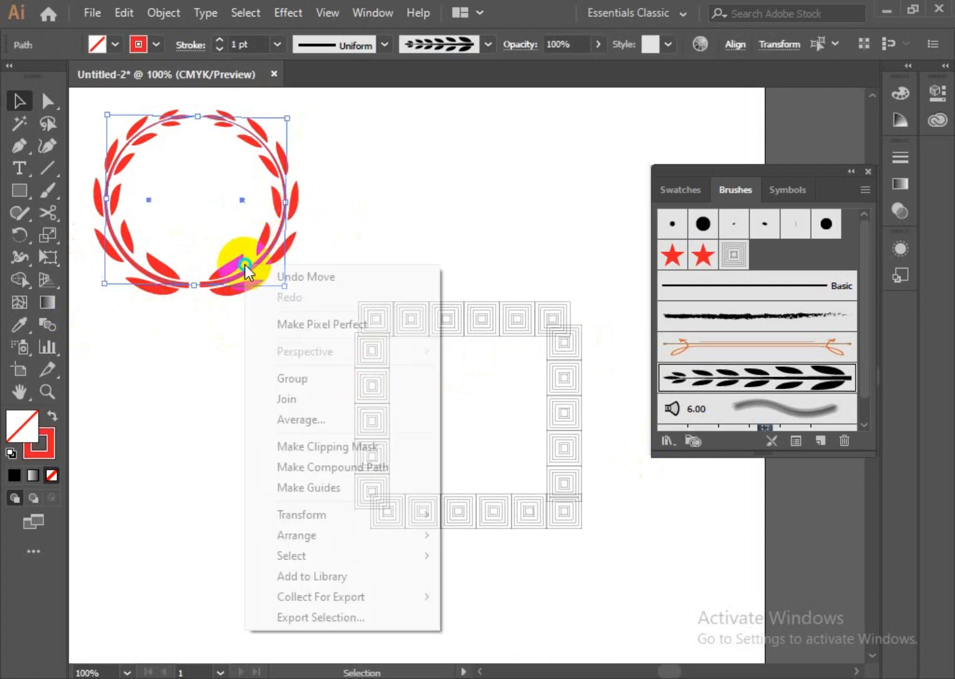
pyautogui.click(295, 377)
pyautogui.moveTo(245, 264); pyautogui.dragTo(299, 442)
pyautogui.moveTo(224, 277); pyautogui.dragTo(255, 468)
pyautogui.click(333, 571)
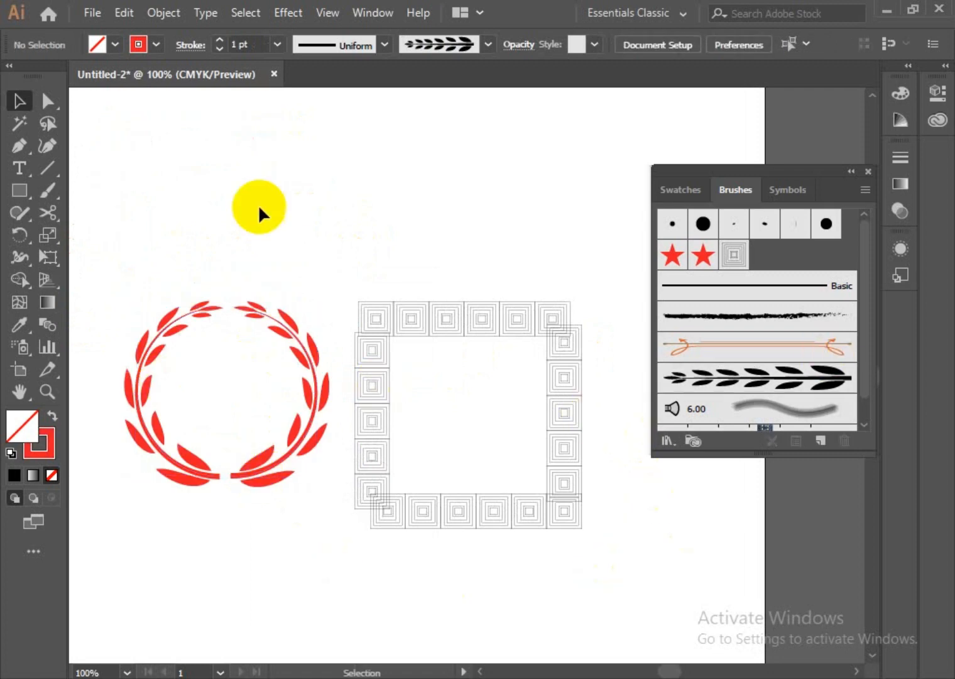